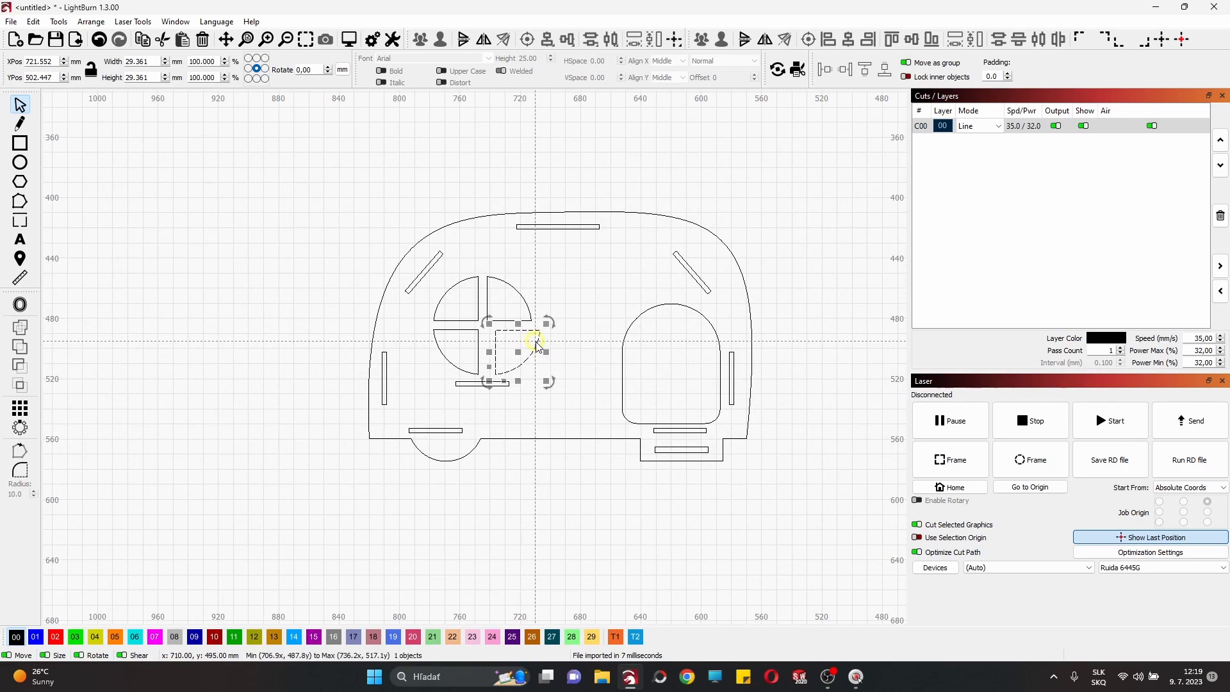
Undo the move of the round window's lower quarter pane, then try shifting the diagonal slot beside the window and undo that move.
key("ctrl+z")
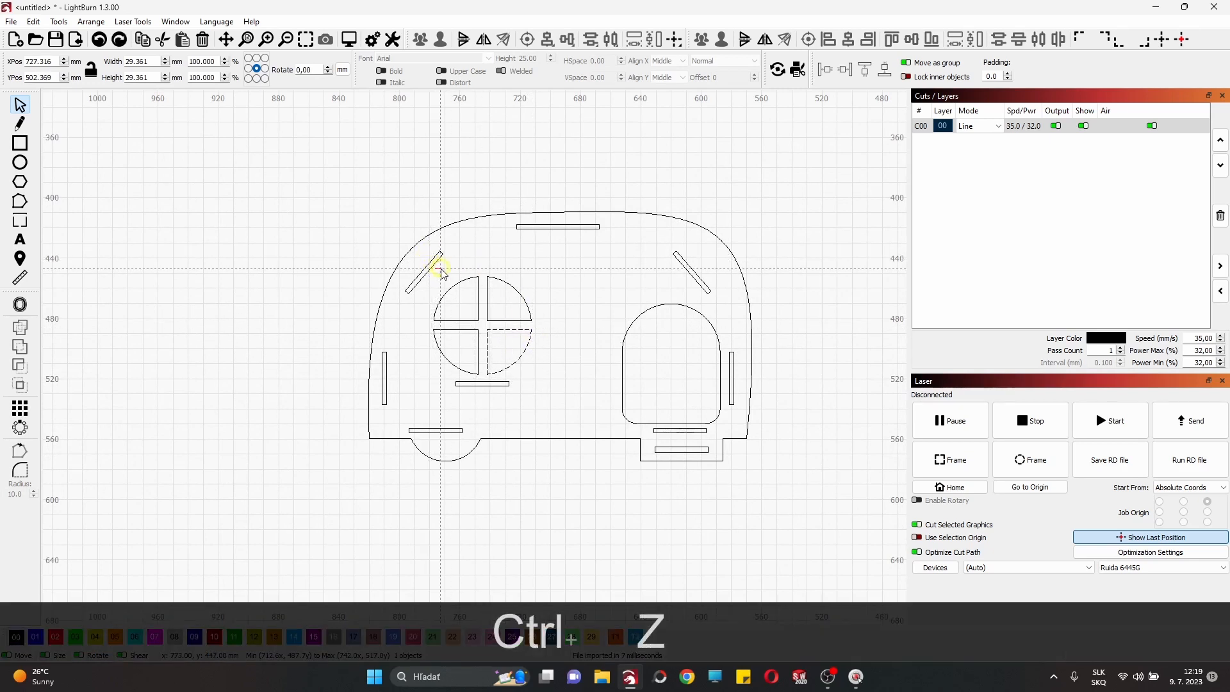
left_click(434, 268)
left_click_drag(435, 268, 441, 272)
key("ctrl+z")
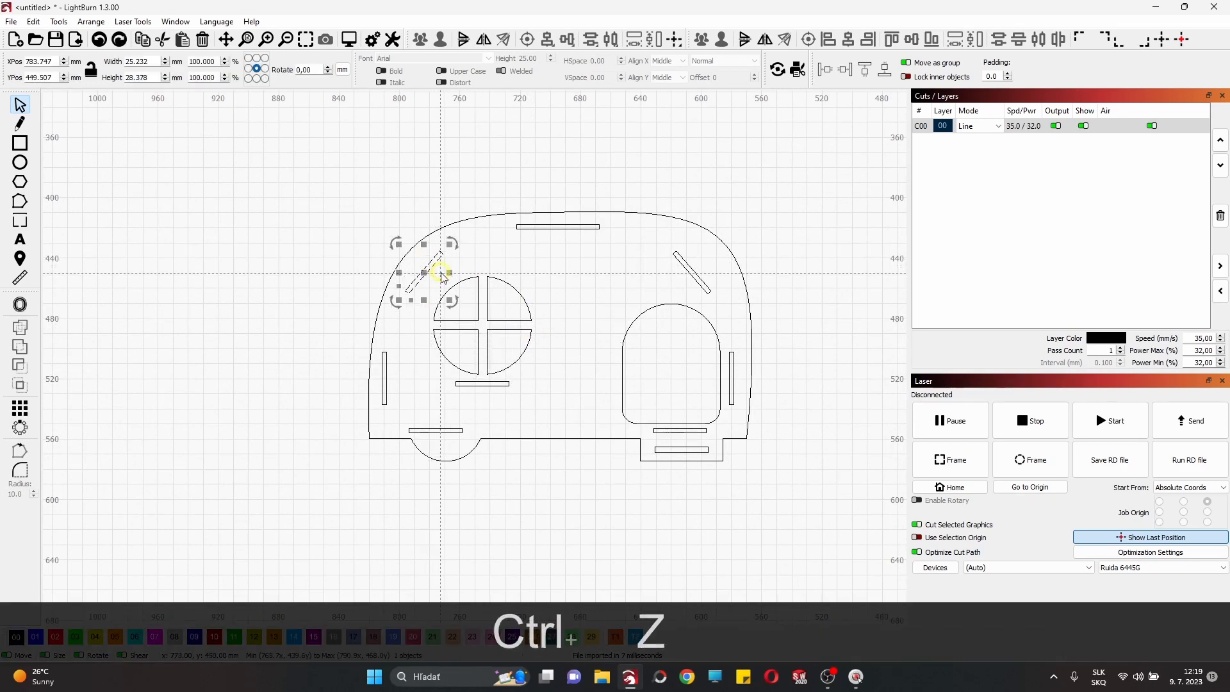
Select all shapes of the camper side panel and group them.
left_click(368, 157)
left_click_drag(784, 488, 314, 173)
right_click(314, 173)
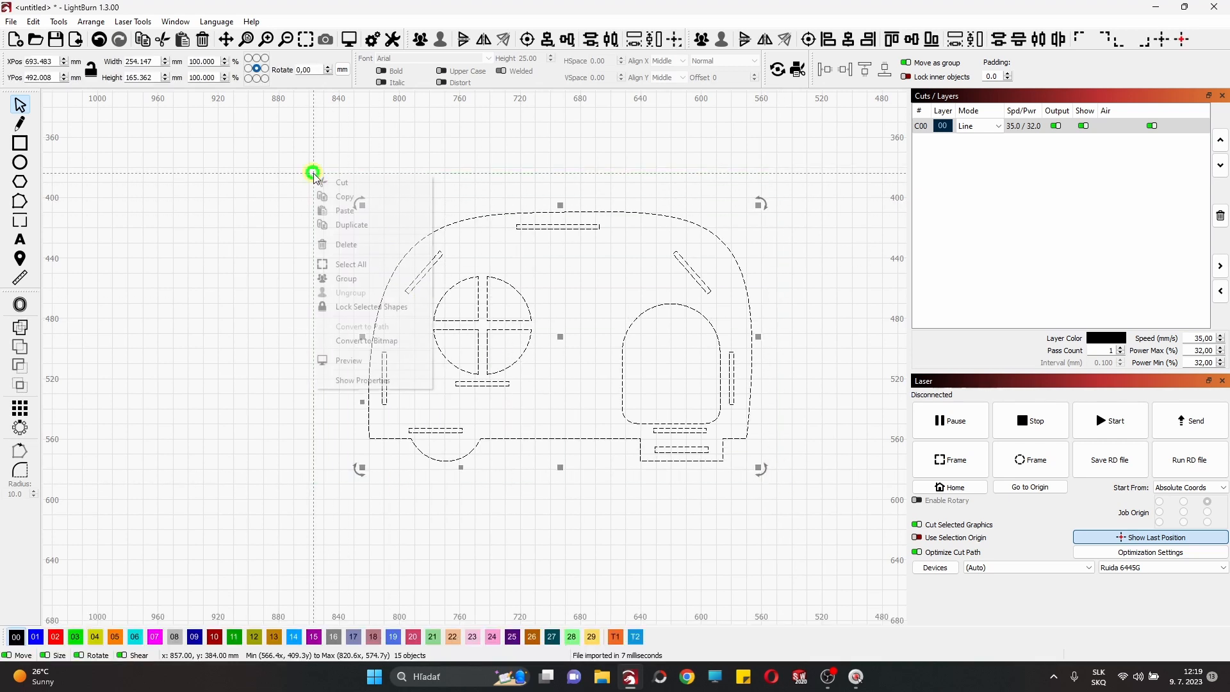
left_click(389, 283)
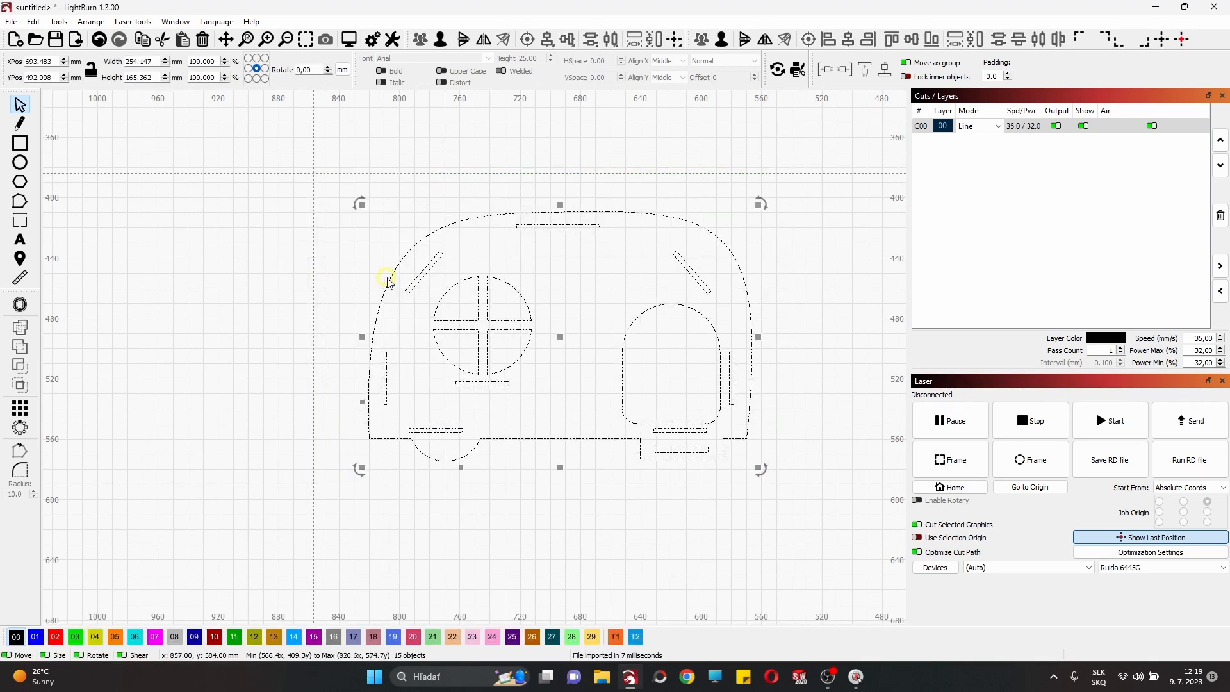
left_click(549, 305)
left_click(524, 378)
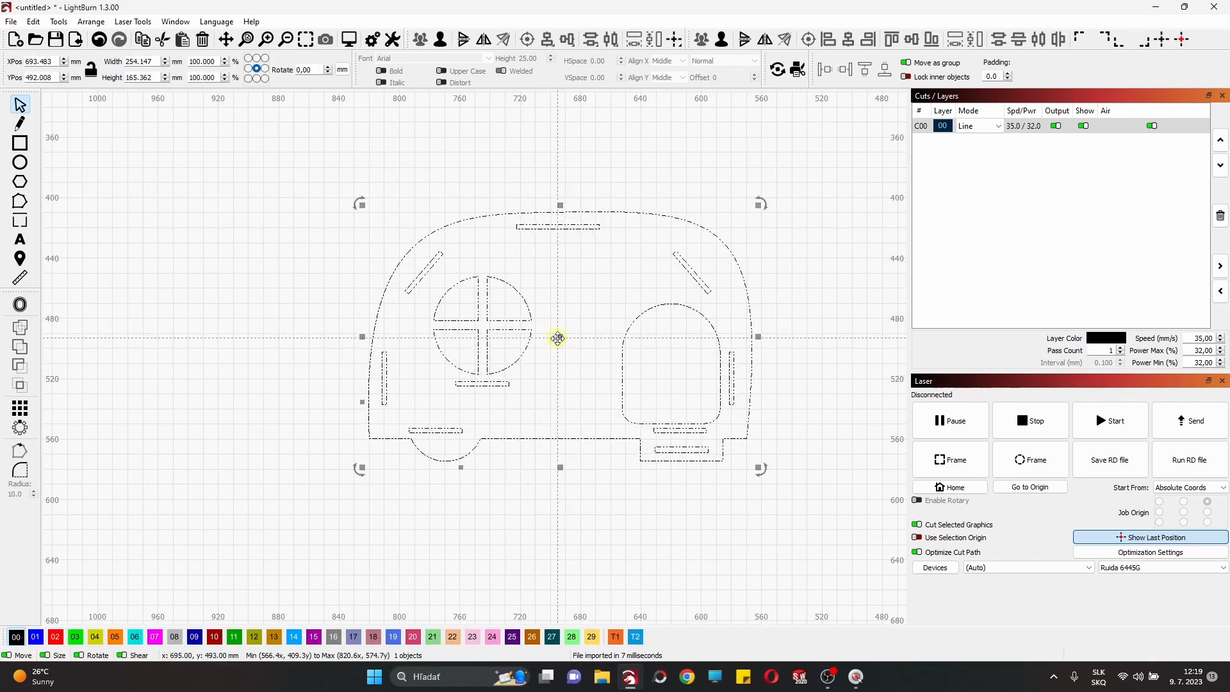
Move the grouped camper side panel to about X 825, Y 433 mm.
left_click_drag(558, 338, 357, 247)
left_click(395, 391)
scroll(395, 392, "down", 4)
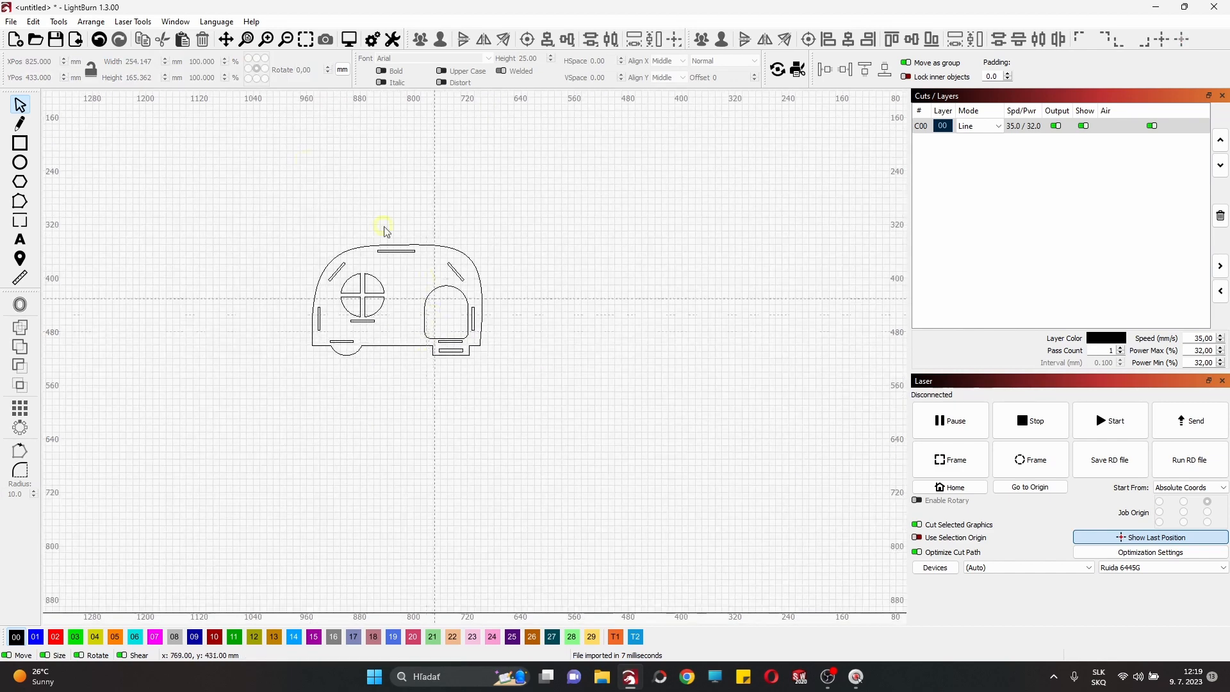
Import the DXF file part 2 from the project 1 dxf folder.
left_click(19, 22)
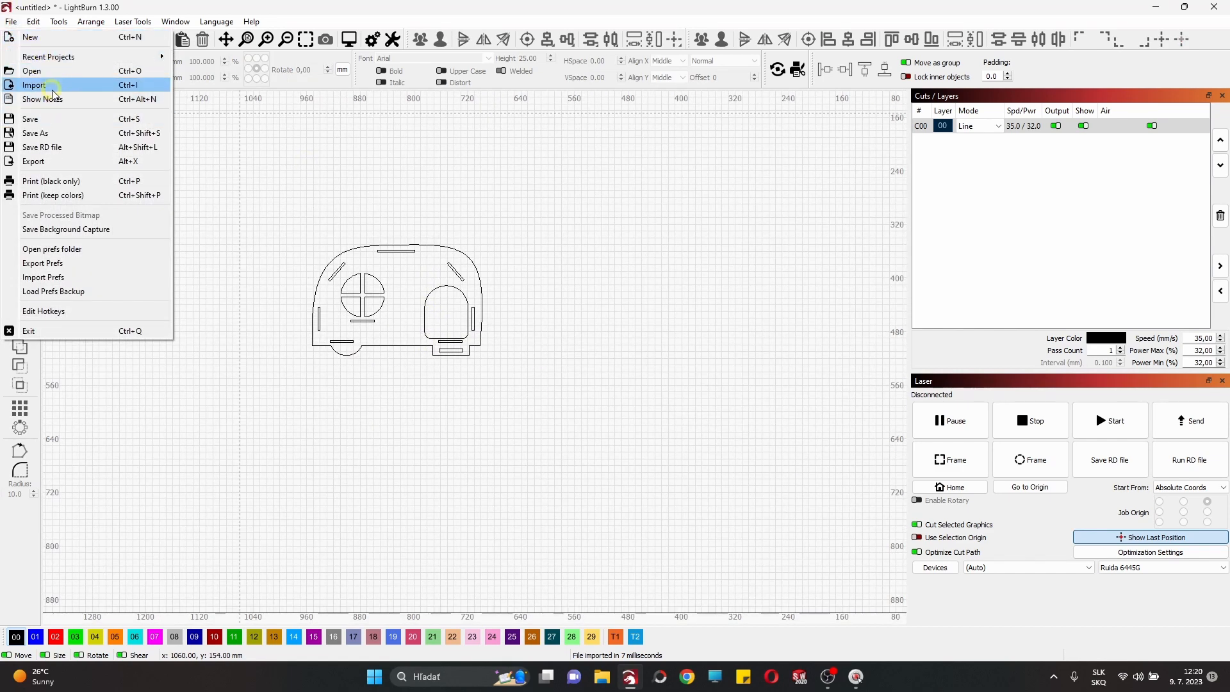
left_click(55, 82)
left_click(201, 130)
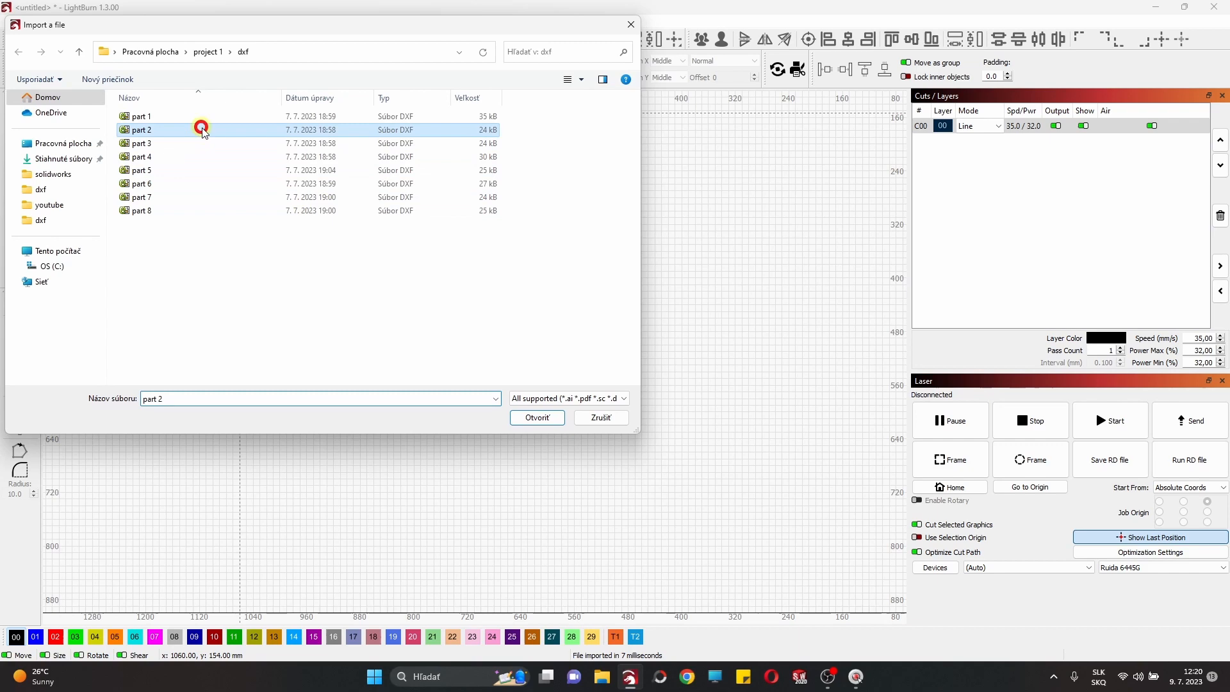
left_click(537, 418)
mouse_move(479, 357)
left_mouse_down()
mouse_move(446, 384)
mouse_move(467, 371)
left_mouse_up()
scroll(467, 369, "up", 2)
key("ctrl+z")
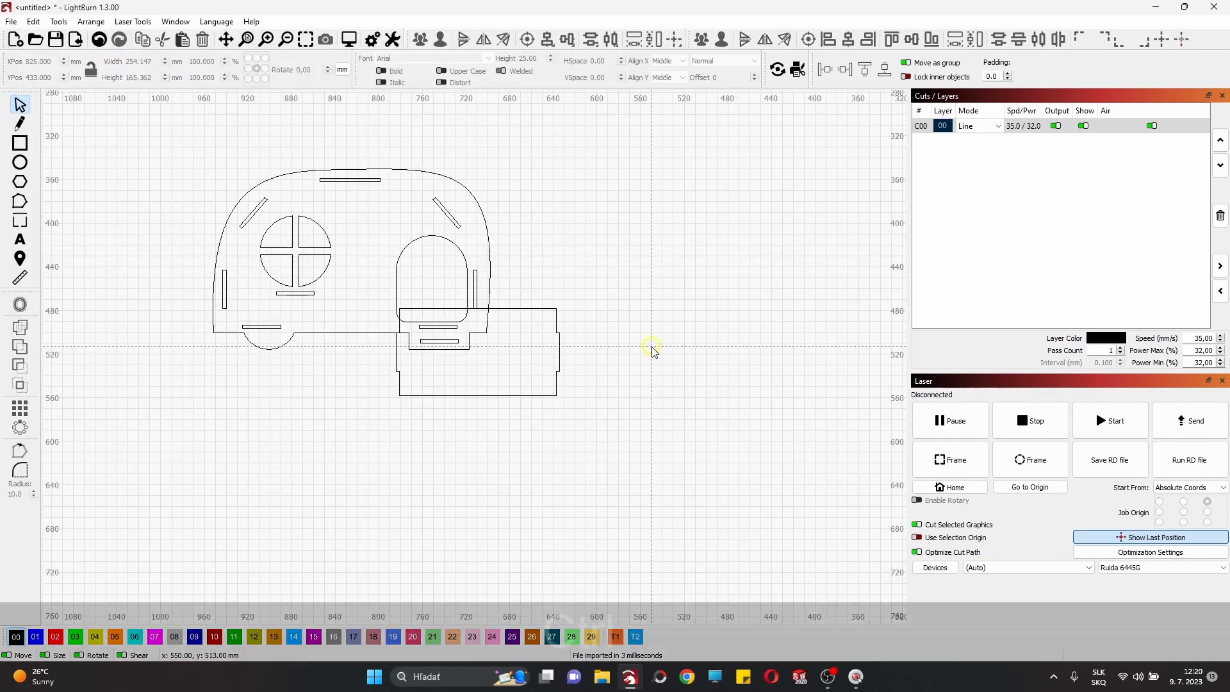
key("ctrl+z")
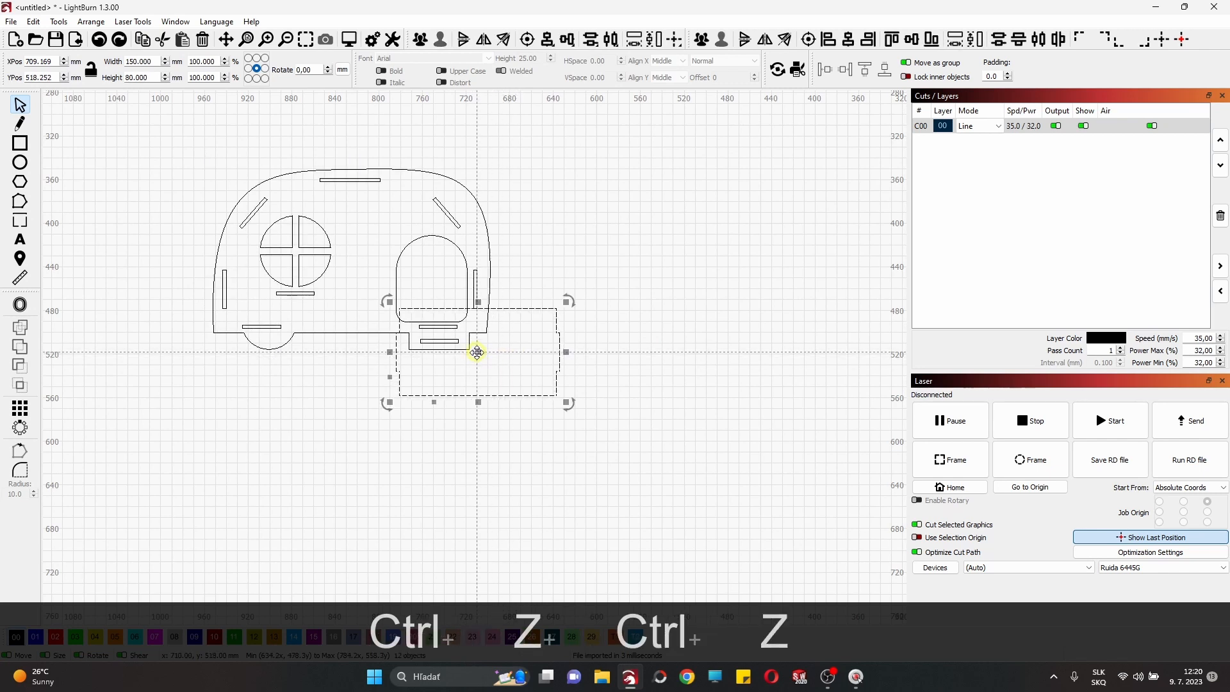
Place part 2 below the camper side panel at about X 828, Y 577 mm and auto-join its lines.
left_click_drag(477, 352, 351, 417)
left_click_drag(503, 499, 237, 370)
key("alt+j")
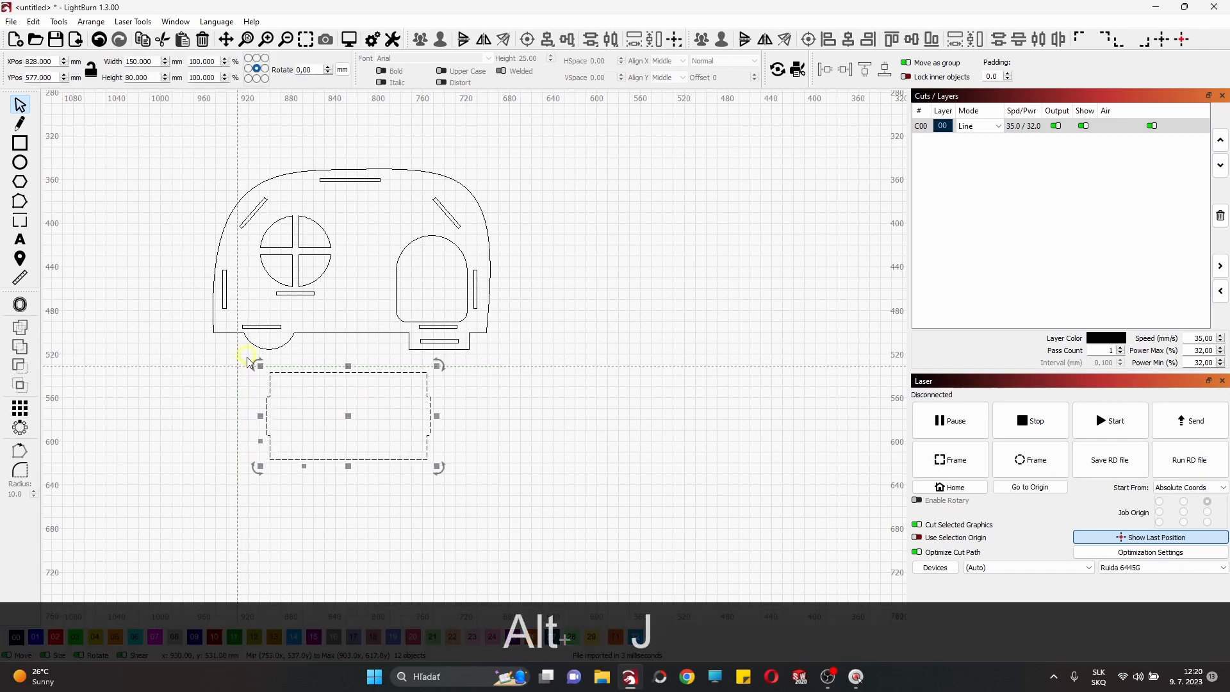
Import the DXF file part 3 from the same folder.
left_click(10, 21)
left_click(38, 86)
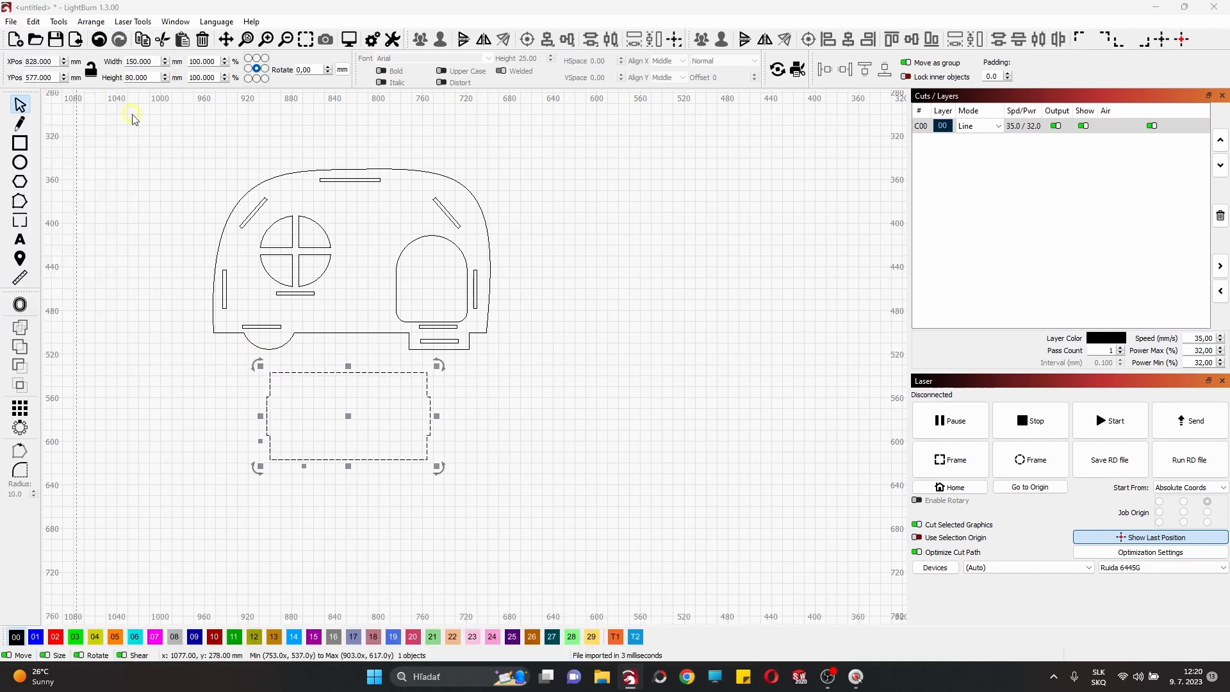
left_click(151, 149)
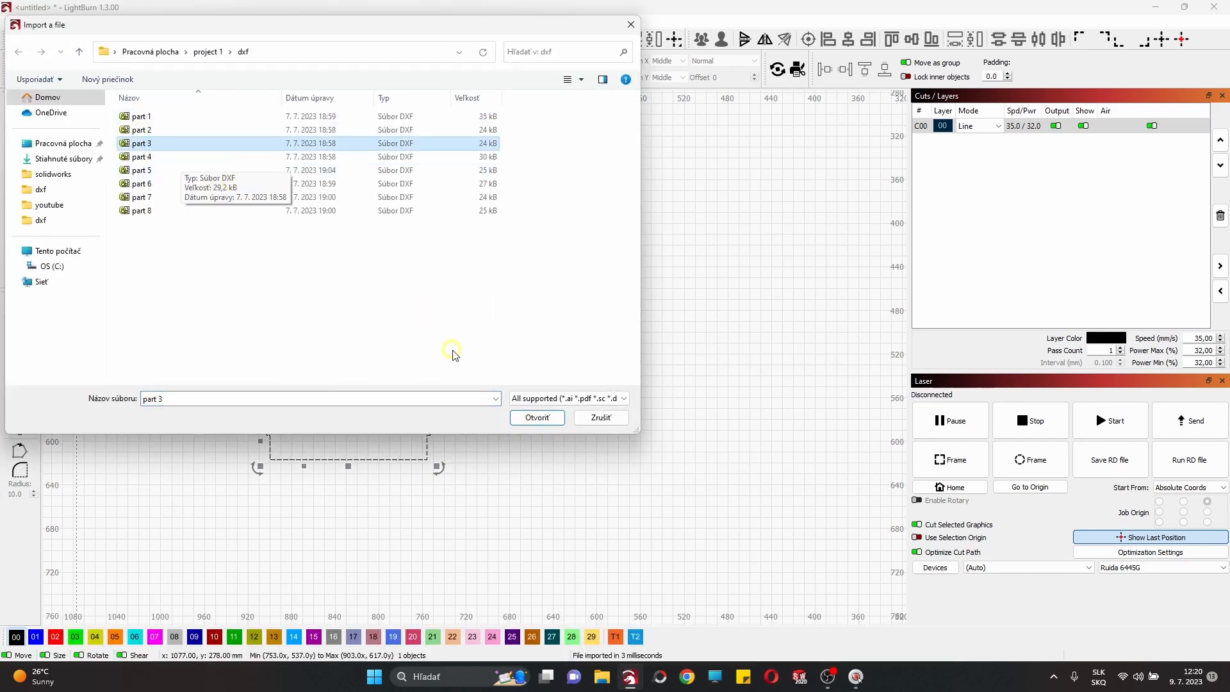
left_click(538, 418)
Auto-join part 3's lines and place it to the right of part 2 at about X 621, Y 548 mm.
left_click_drag(470, 361, 594, 378)
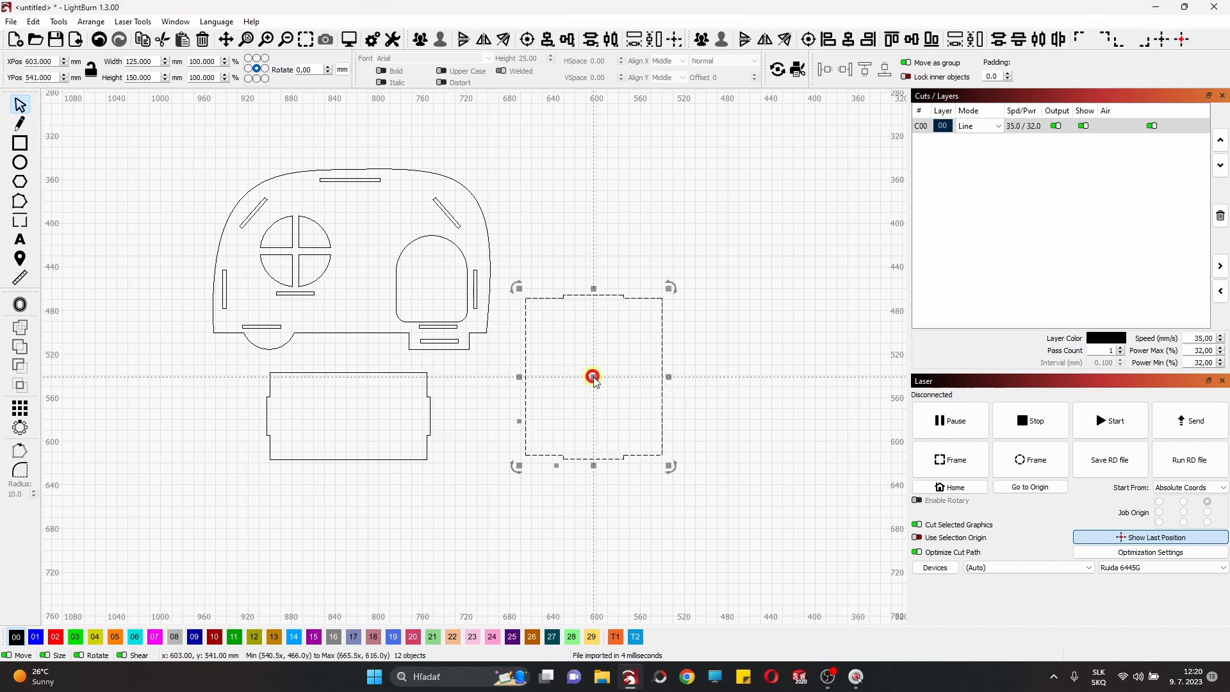
key("alt+j")
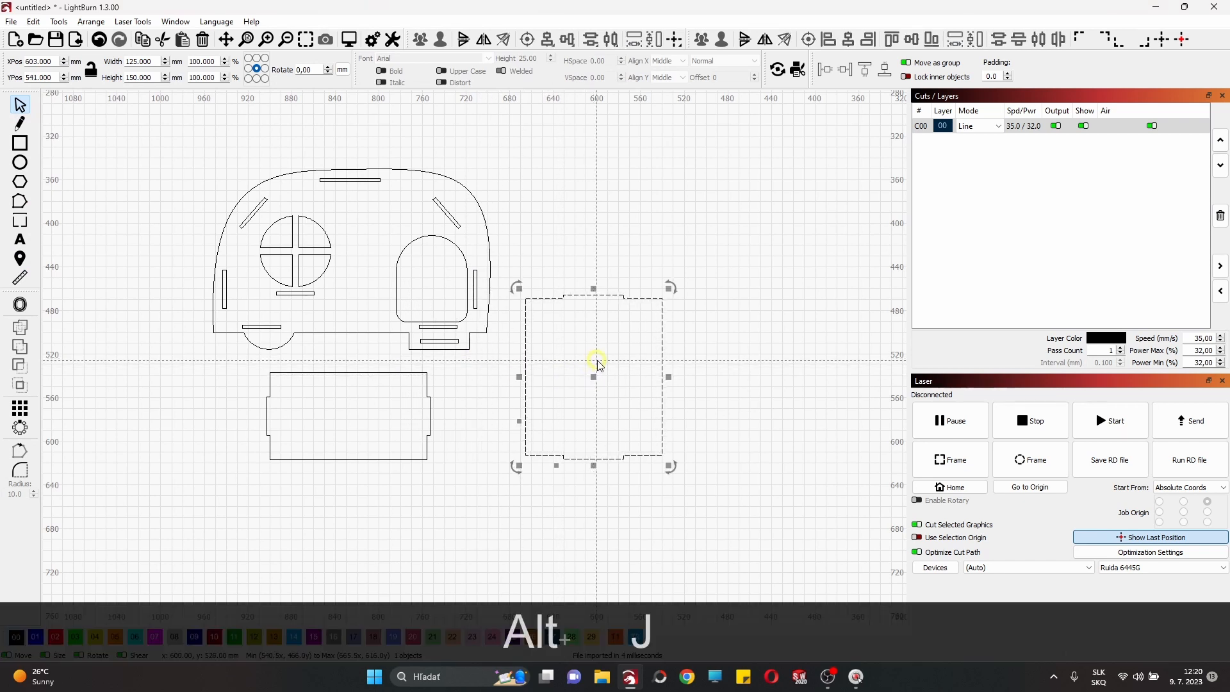
left_click_drag(594, 377, 575, 384)
left_click(530, 261)
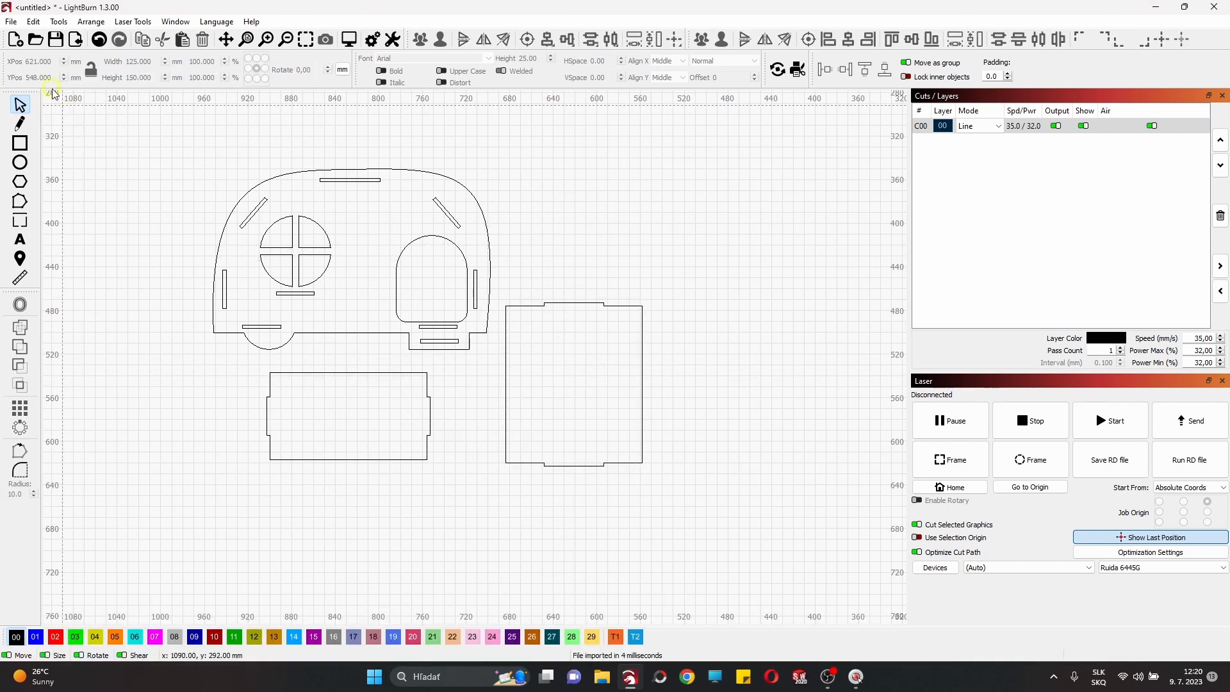
Import the DXF file part 4 from the same folder.
left_click(11, 22)
left_click(38, 85)
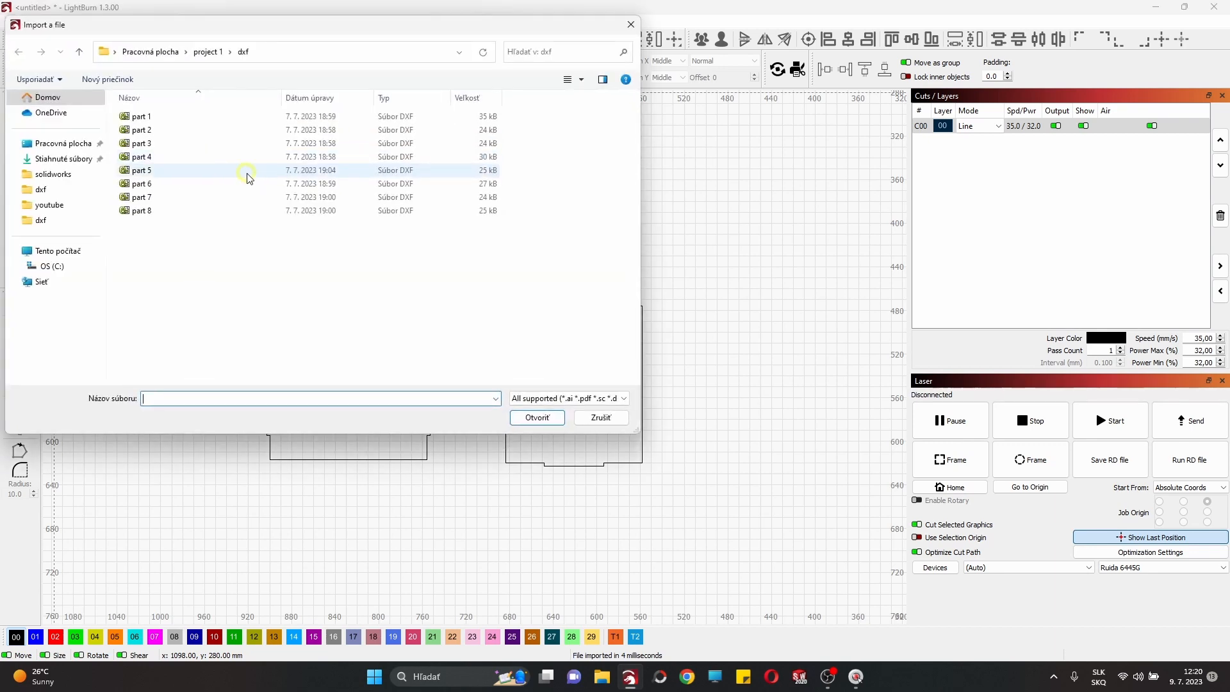
left_click(231, 158)
left_click(528, 416)
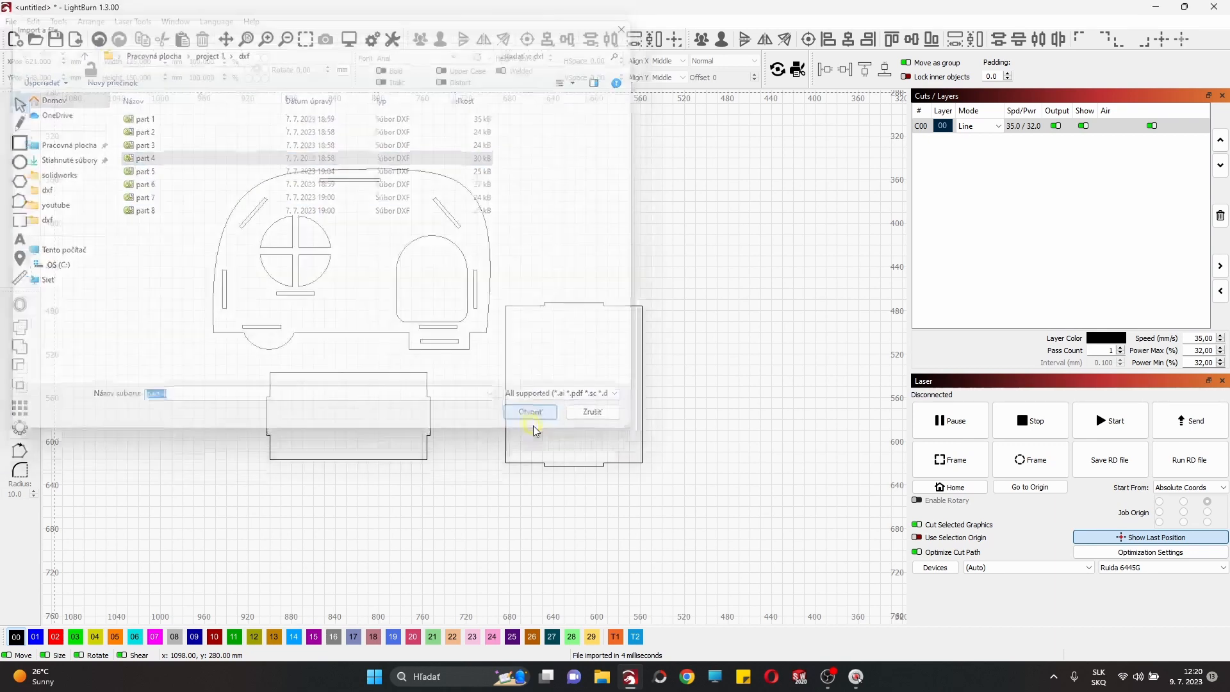
Auto-join part 4's shapes and place the panel above part 3 at about X 532, Y 373 mm.
scroll(472, 355, "down", 4)
left_click_drag(477, 354, 603, 284)
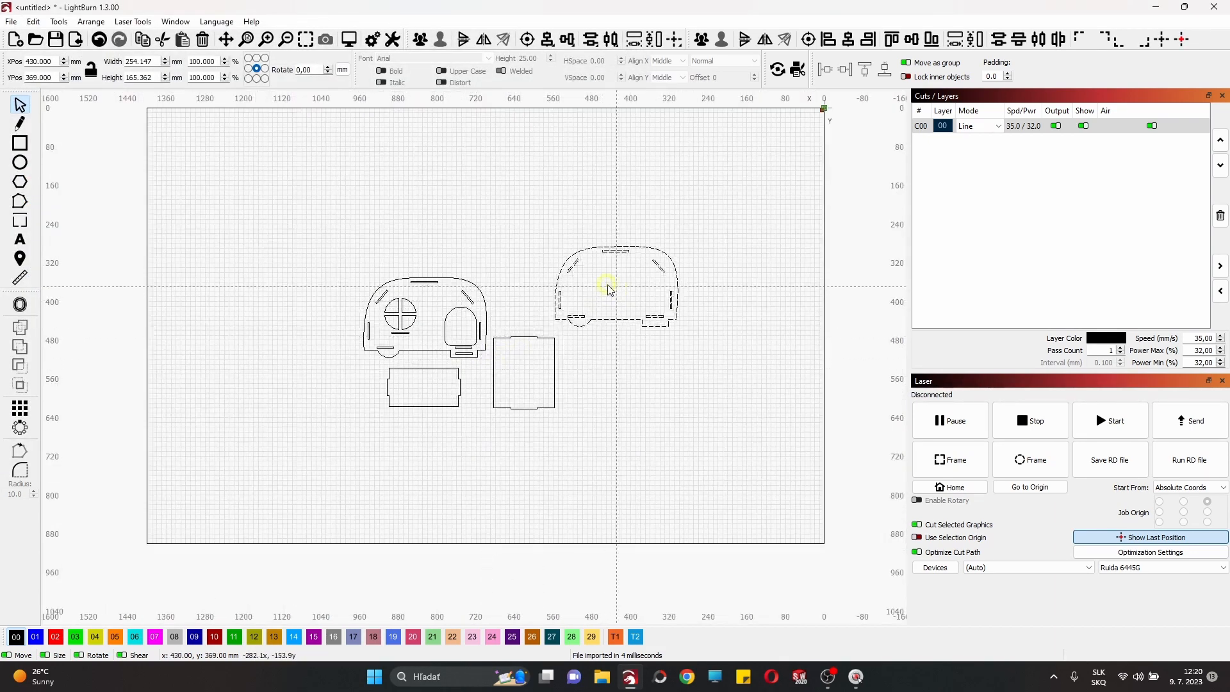
key("alt+j")
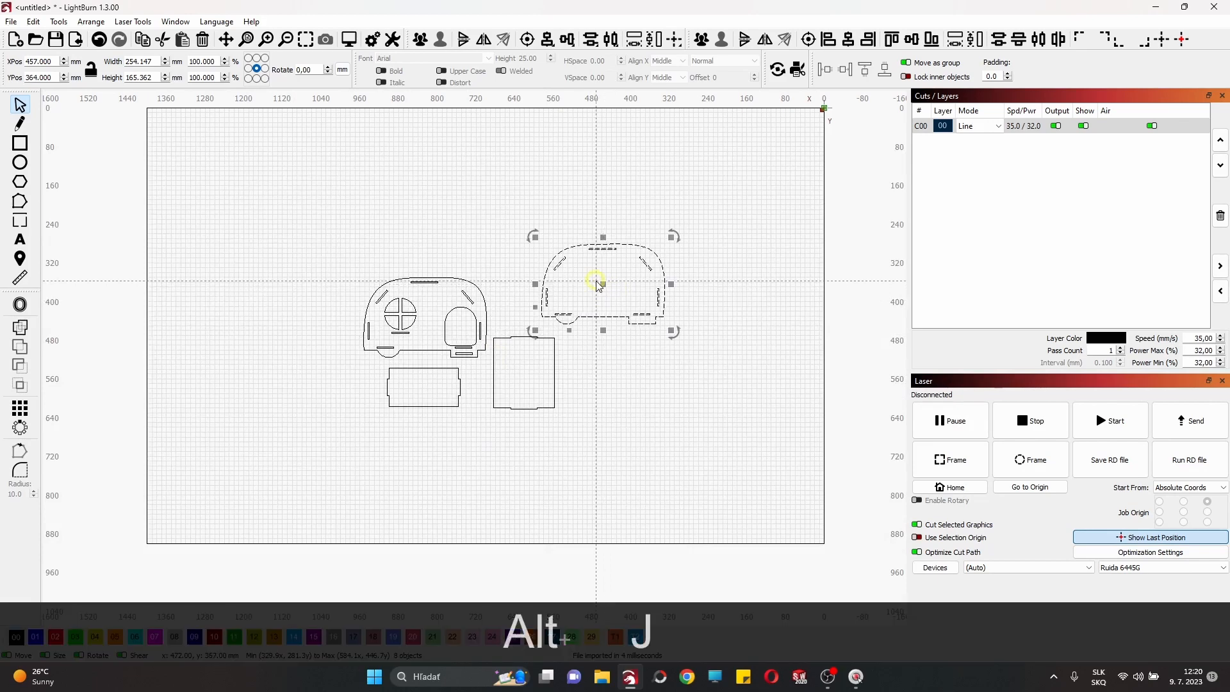
left_click(599, 392)
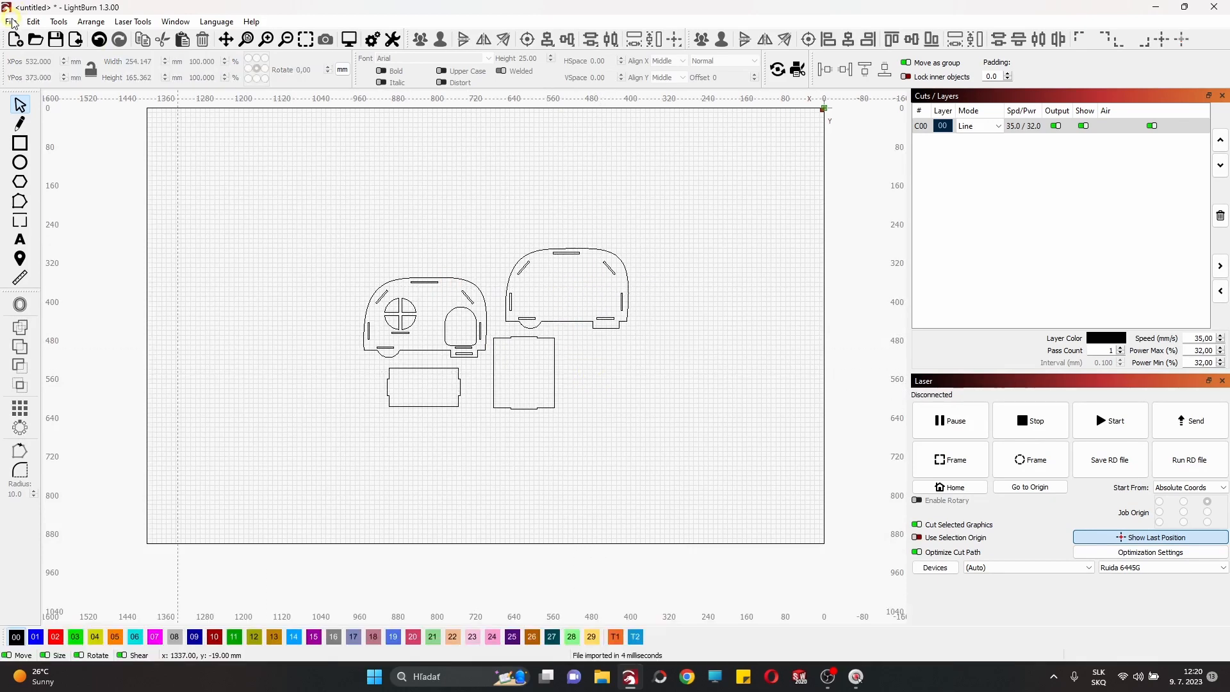
Import part 5, placing it below part 2 at about X 817, Y 691 mm, and auto-join its lines.
left_click(12, 21)
left_click(53, 86)
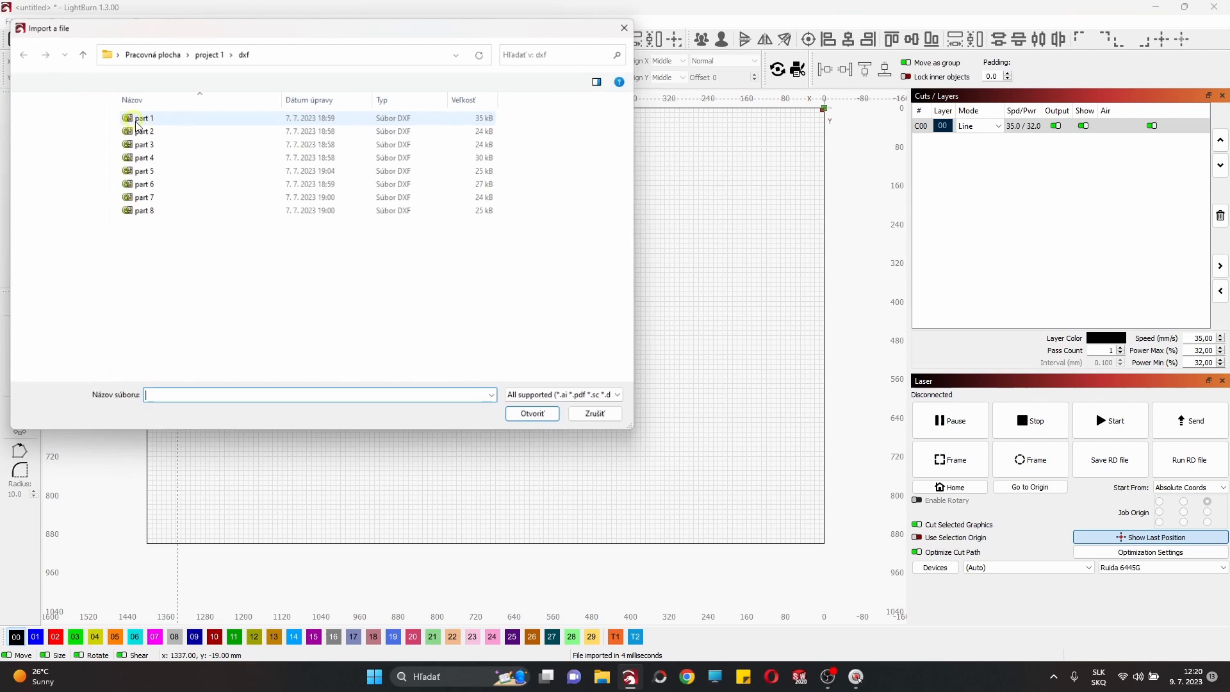
left_click(154, 170)
left_click(538, 417)
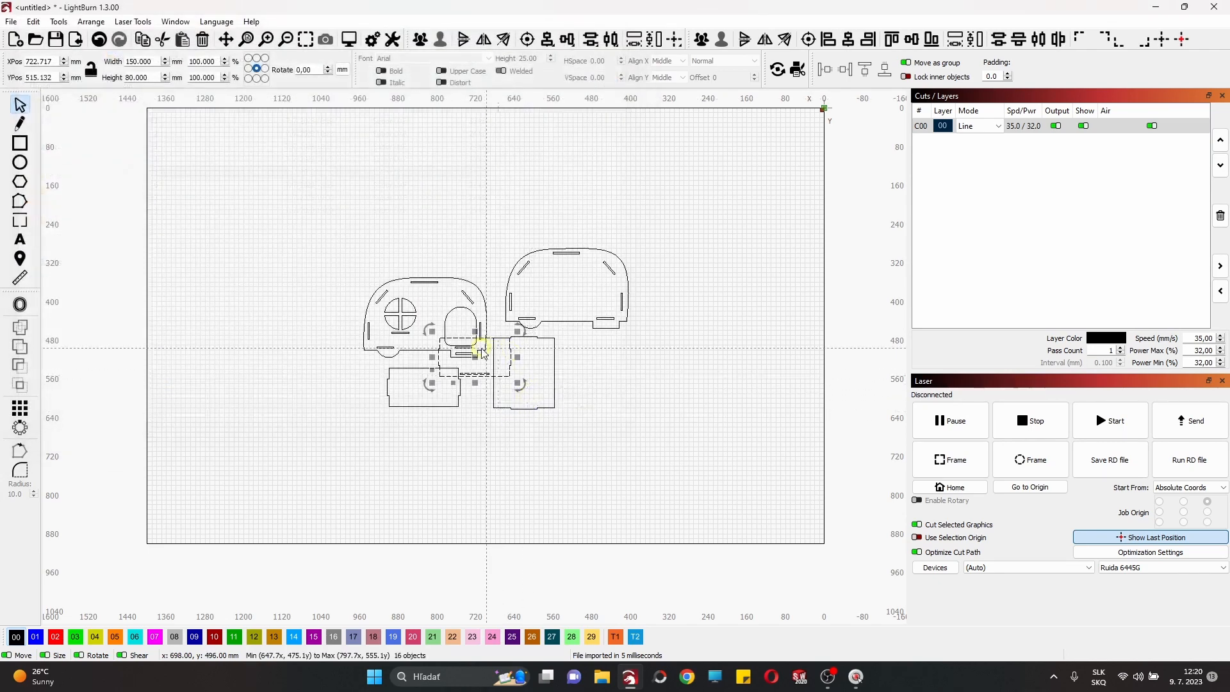
left_click_drag(482, 351, 431, 447)
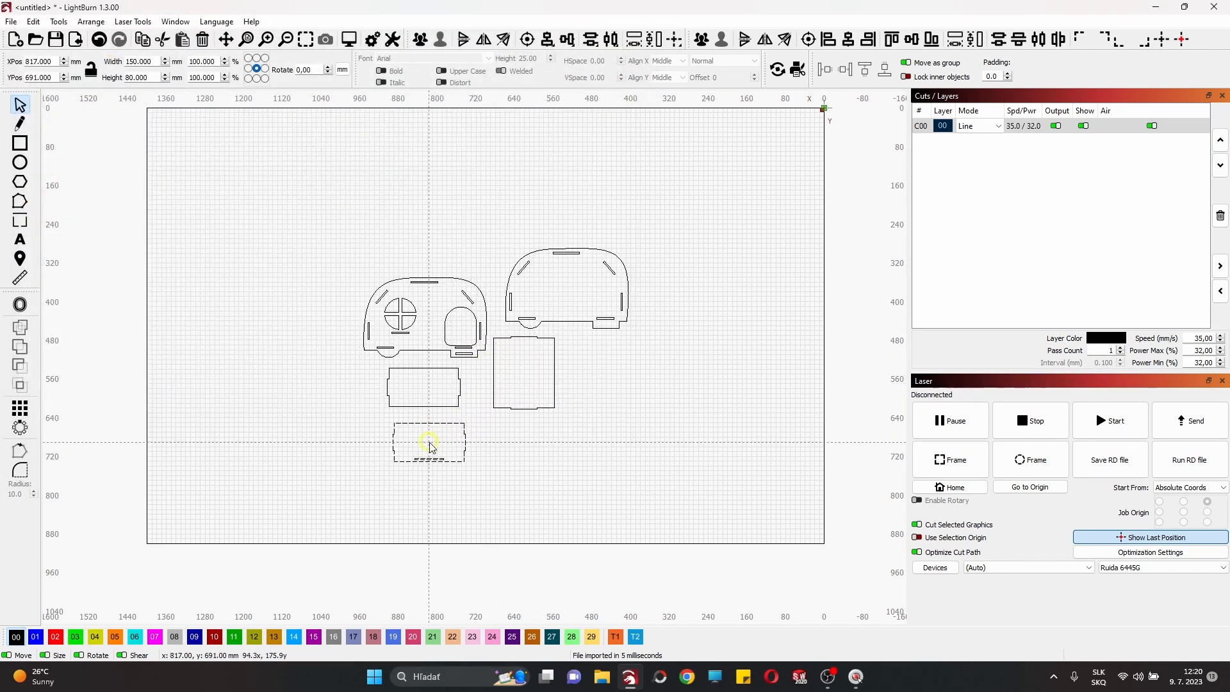
key("alt+j")
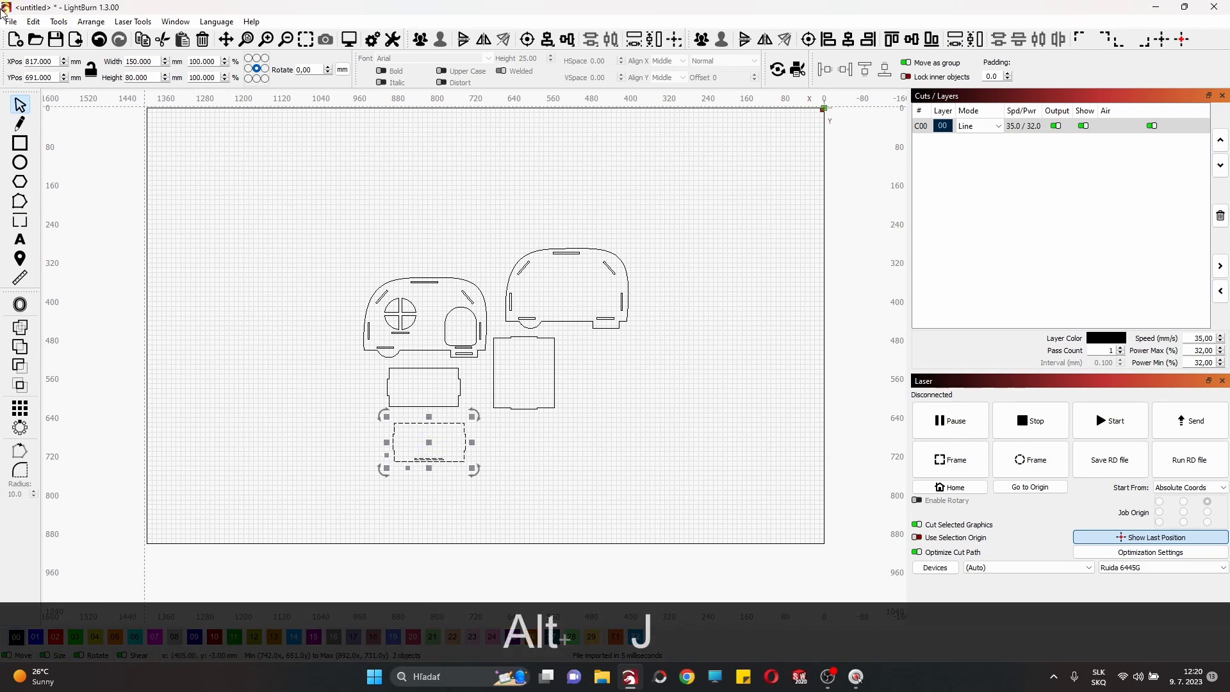
Import the DXF file part 6 from the same folder.
left_click(10, 23)
left_click(34, 84)
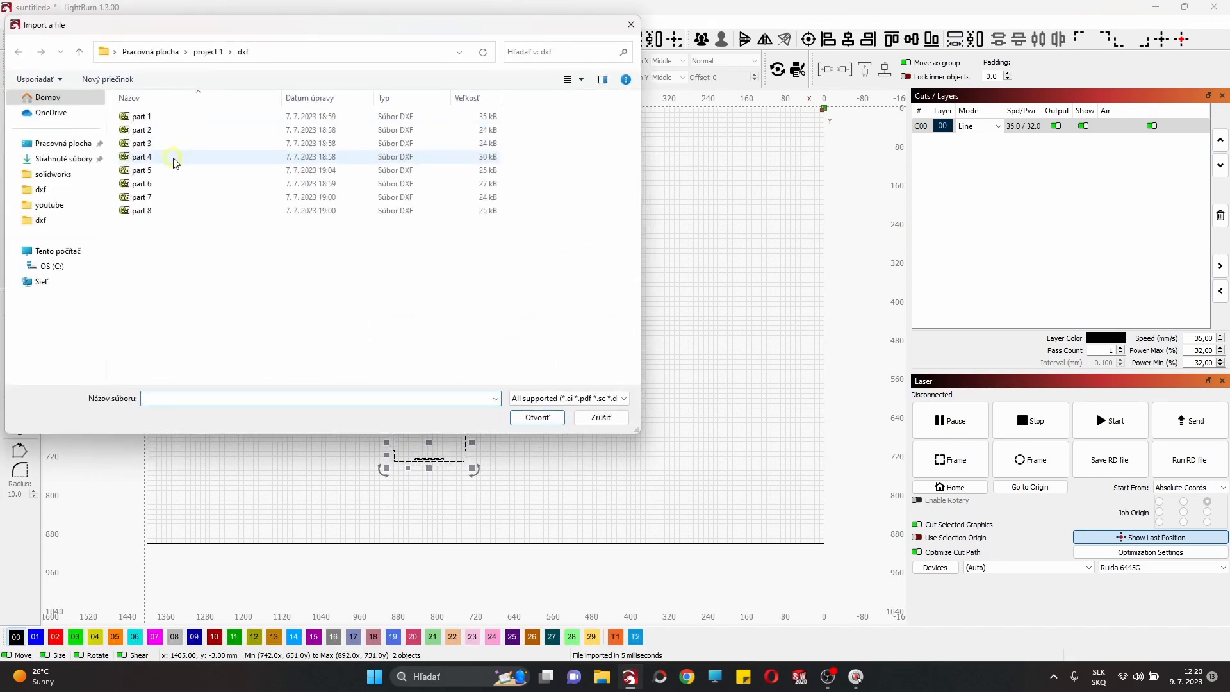
left_click(177, 184)
left_click(536, 419)
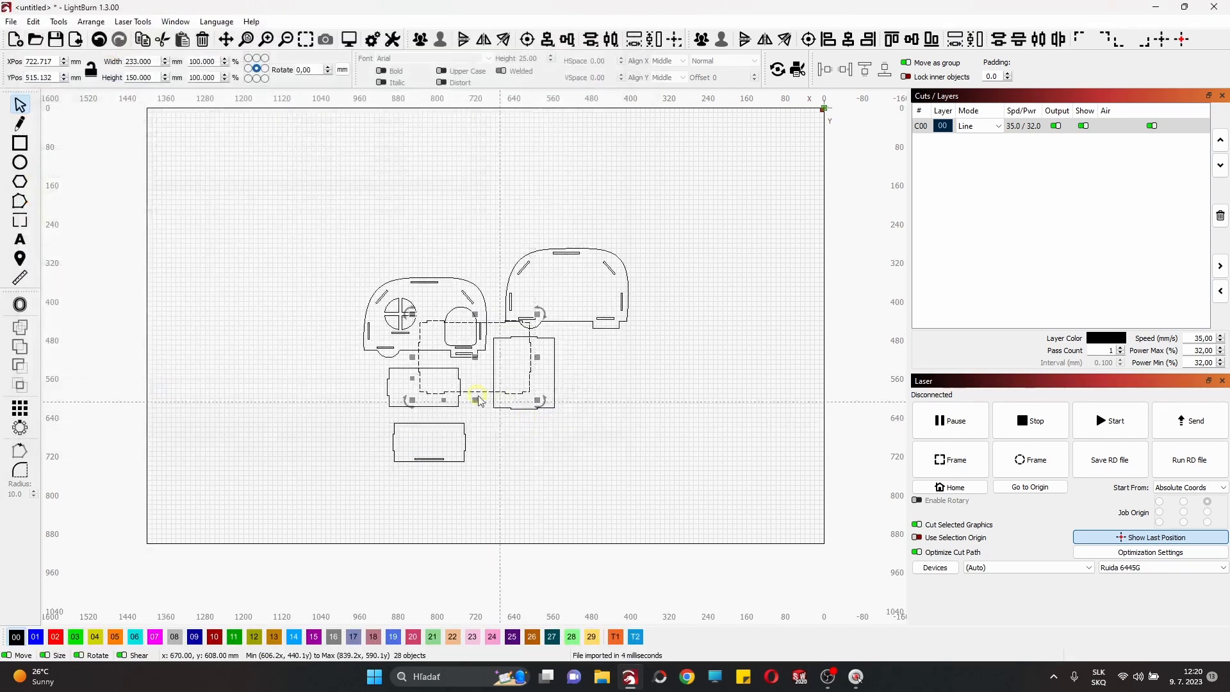
Place part 6 to the right of part 3 at about X 351, Y 566 mm and auto-join its lines.
scroll(474, 355, "up", 3)
left_click_drag(475, 354, 636, 369)
scroll(477, 338, "down", 3)
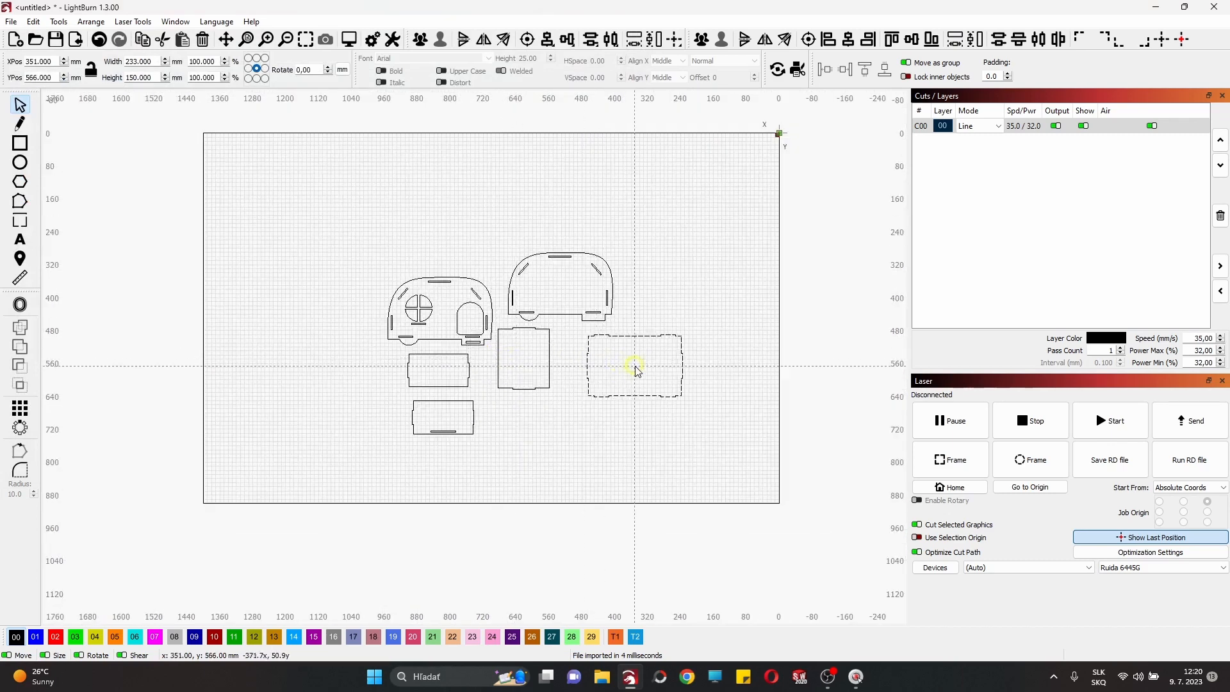
key("alt+j")
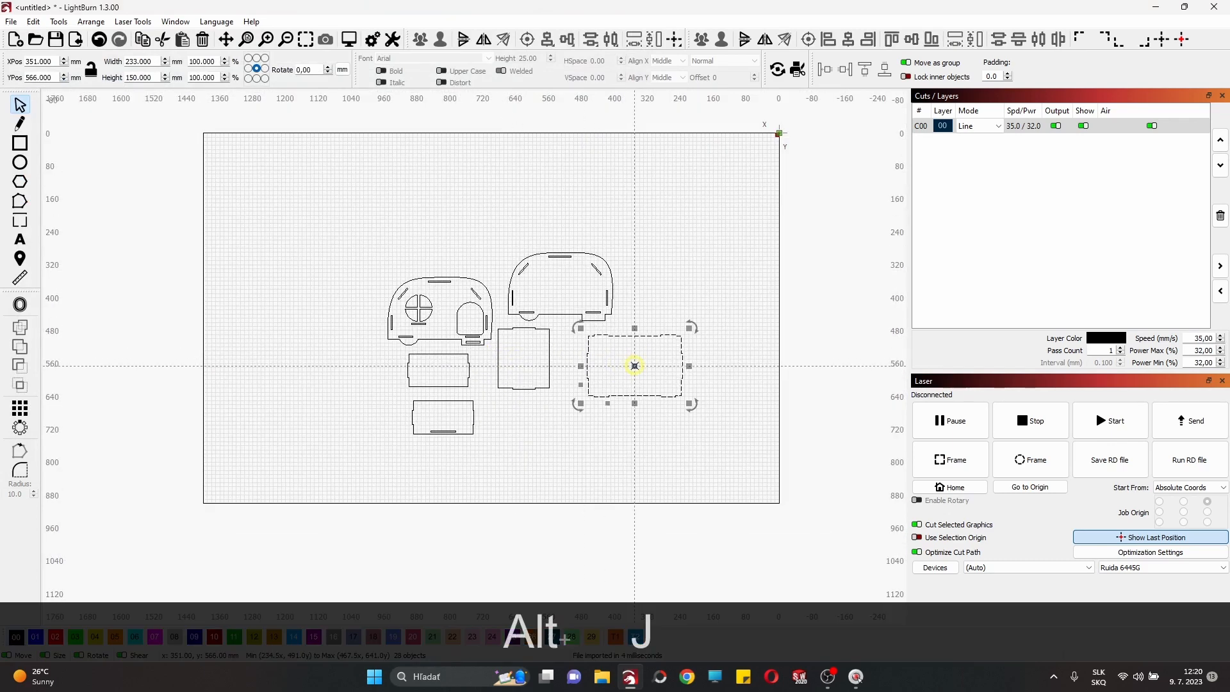
Import part 7, placing it below part 3 at about X 547, Y 676 mm, and auto-join its lines.
left_click(11, 22)
left_click(35, 85)
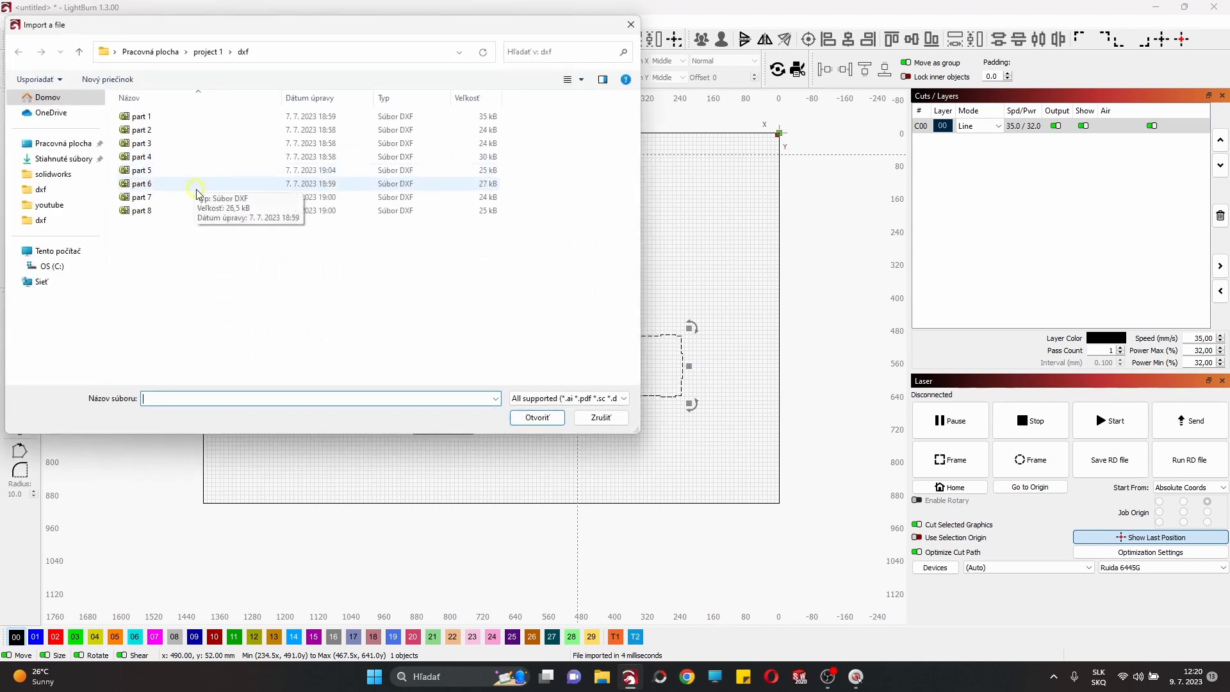
left_click(195, 198)
left_click(538, 417)
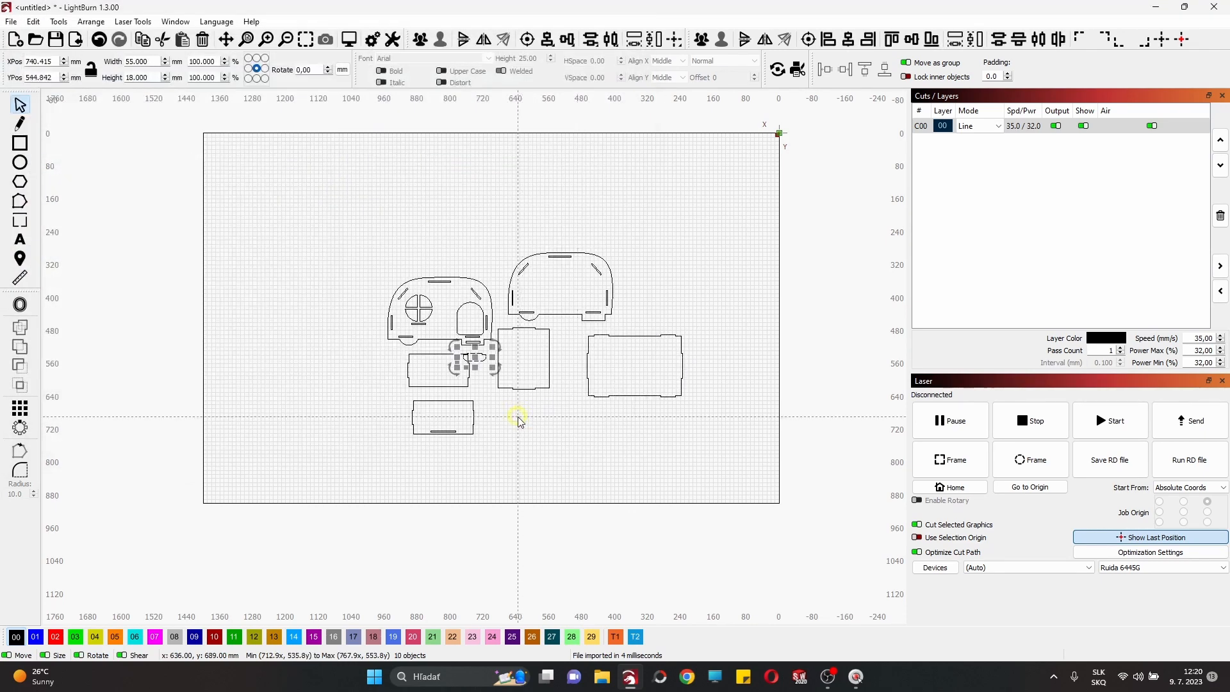
left_click_drag(472, 357, 554, 413)
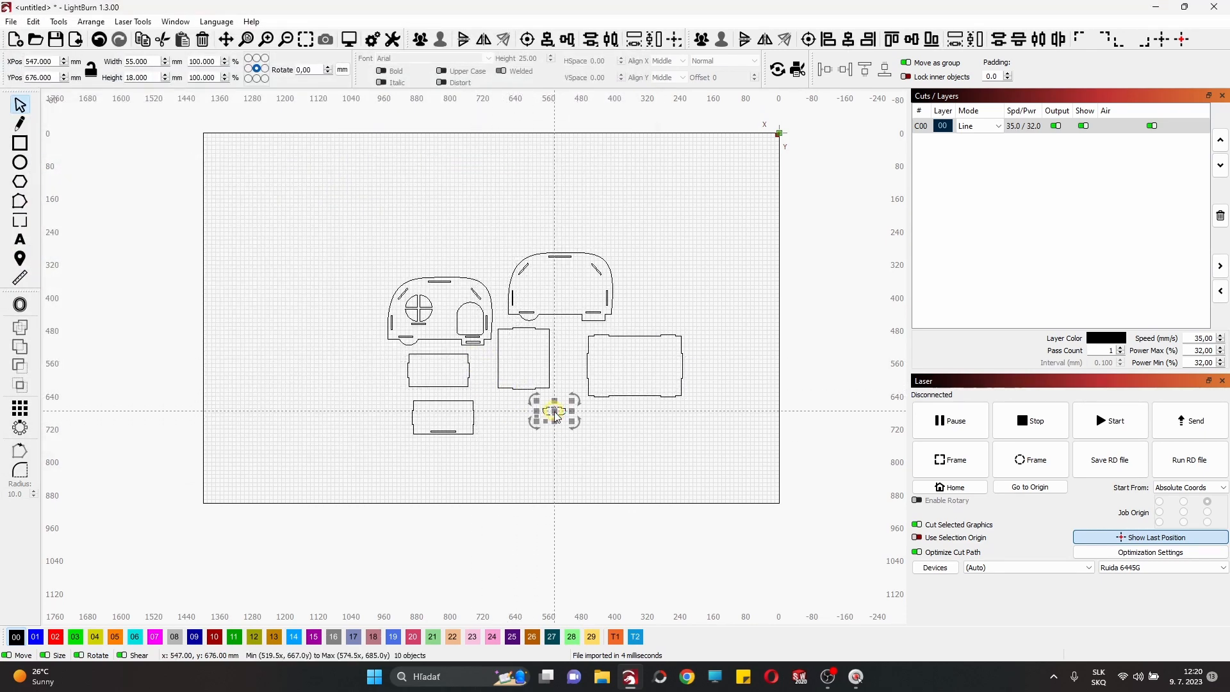
key("alt+j")
Import the DXF file part 8 from the same folder.
left_click(11, 22)
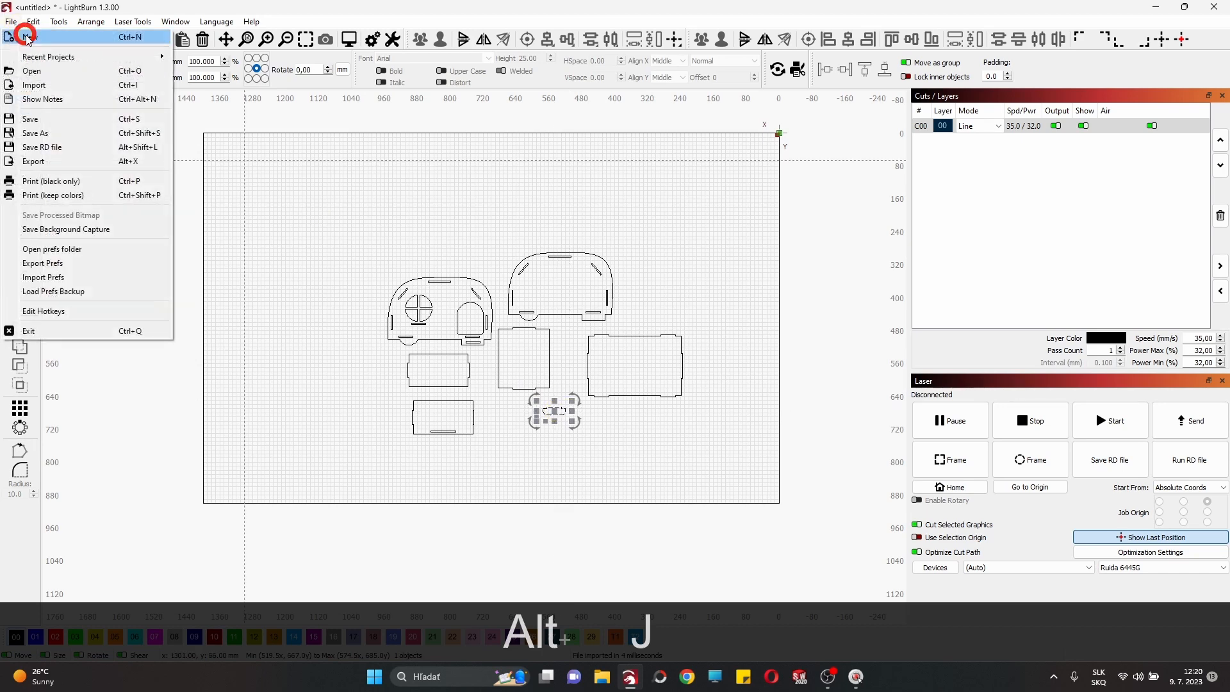
left_click(36, 84)
left_click(195, 210)
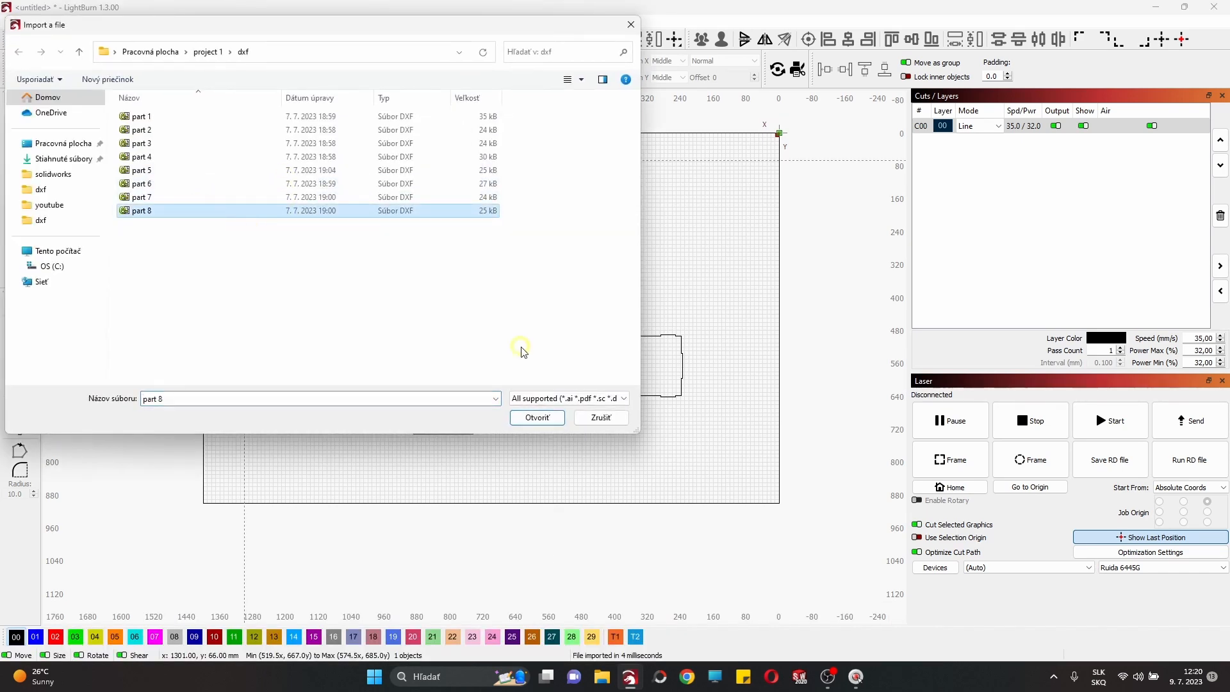
left_click(537, 417)
scroll(480, 357, "up", 3)
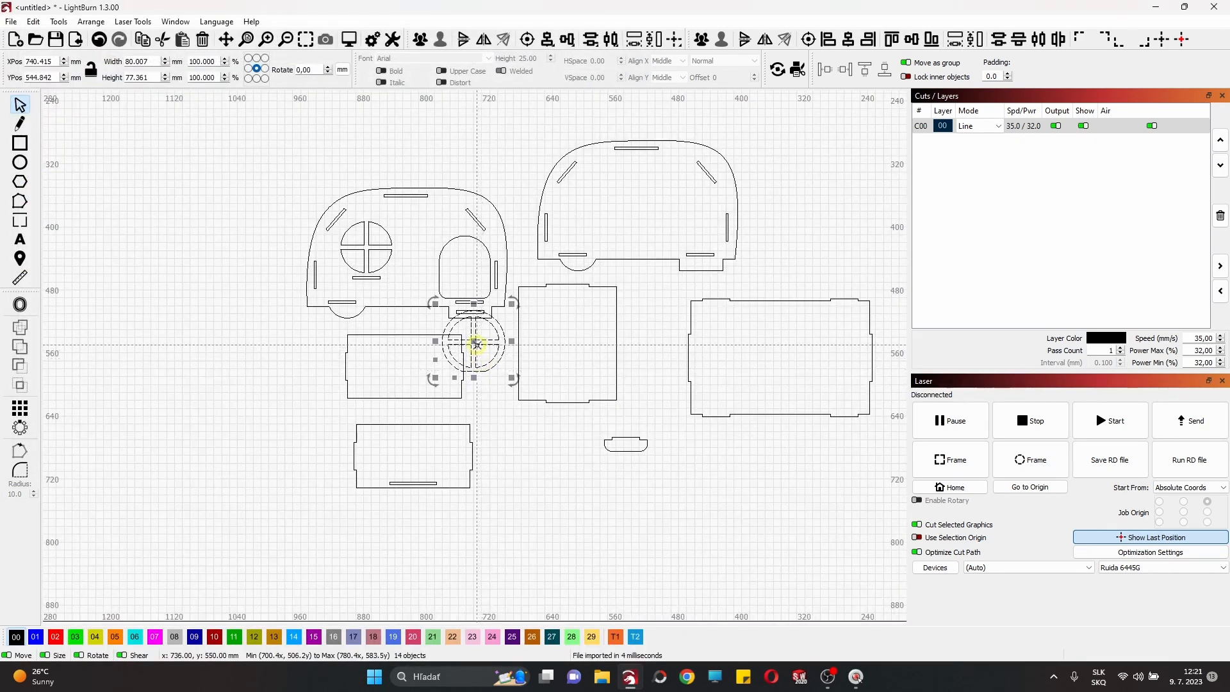
Move part 8 into the empty area at about X 1042, Y 585 mm, then auto-join and group its lines.
left_click_drag(476, 348, 341, 375)
scroll(482, 375, "down", 2)
scroll(341, 375, "up", 2)
scroll(341, 374, "up", 2)
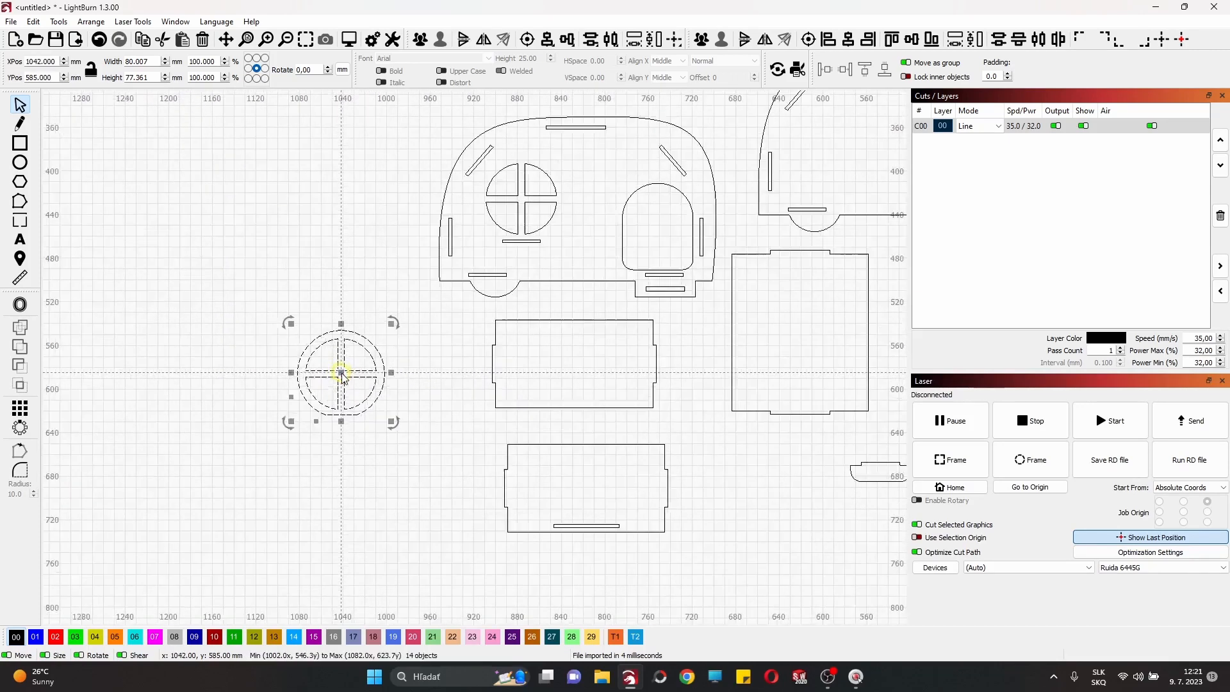
key("alt+j")
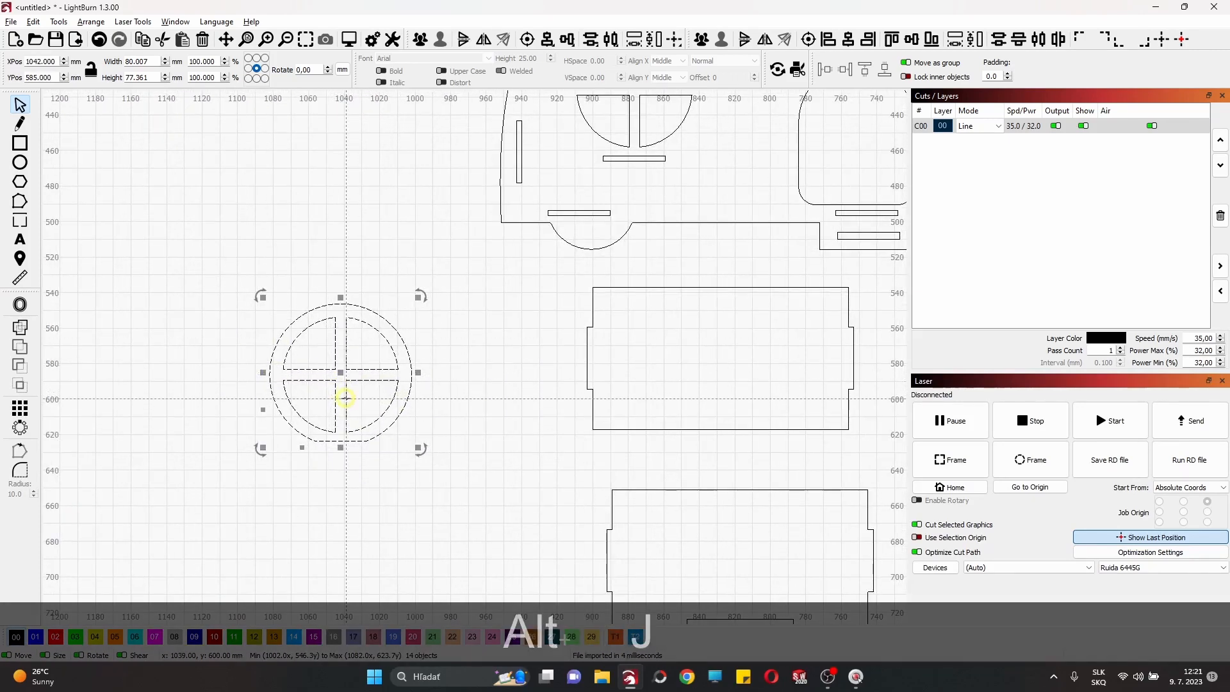
left_click_drag(458, 454, 239, 314)
right_click(239, 314)
left_click(291, 418)
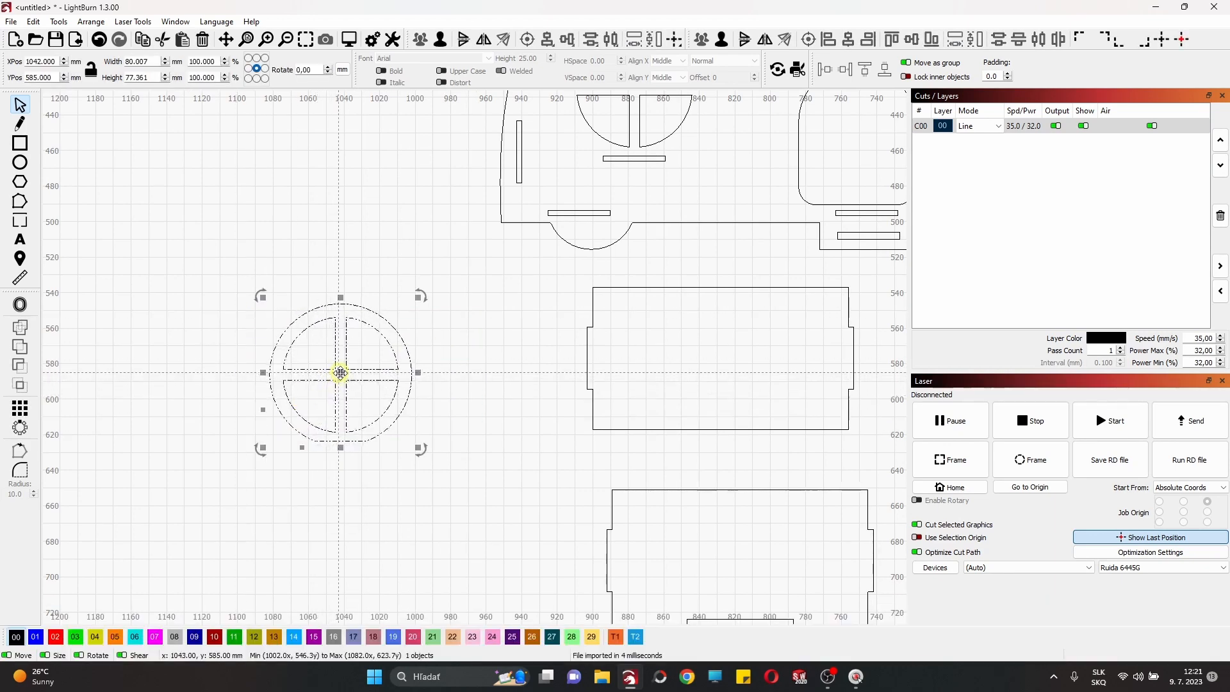
Place the grouped round window part beside the doorless camper side, at about X 324, Y 357 mm.
scroll(340, 373, "down", 5)
left_click_drag(316, 388, 659, 286)
left_click(565, 320)
scroll(565, 320, "up", 2)
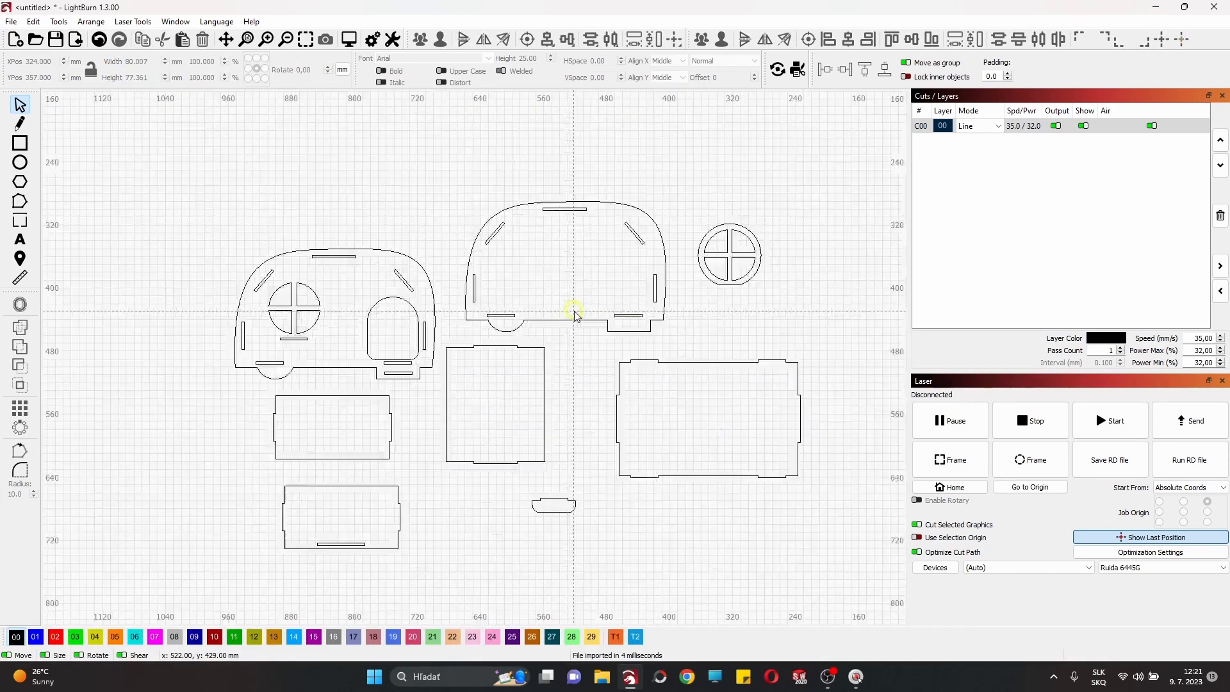
Group the outline and all slots of the camper side without door and window.
scroll(575, 314, "up", 2)
left_click(628, 315)
left_click(665, 324)
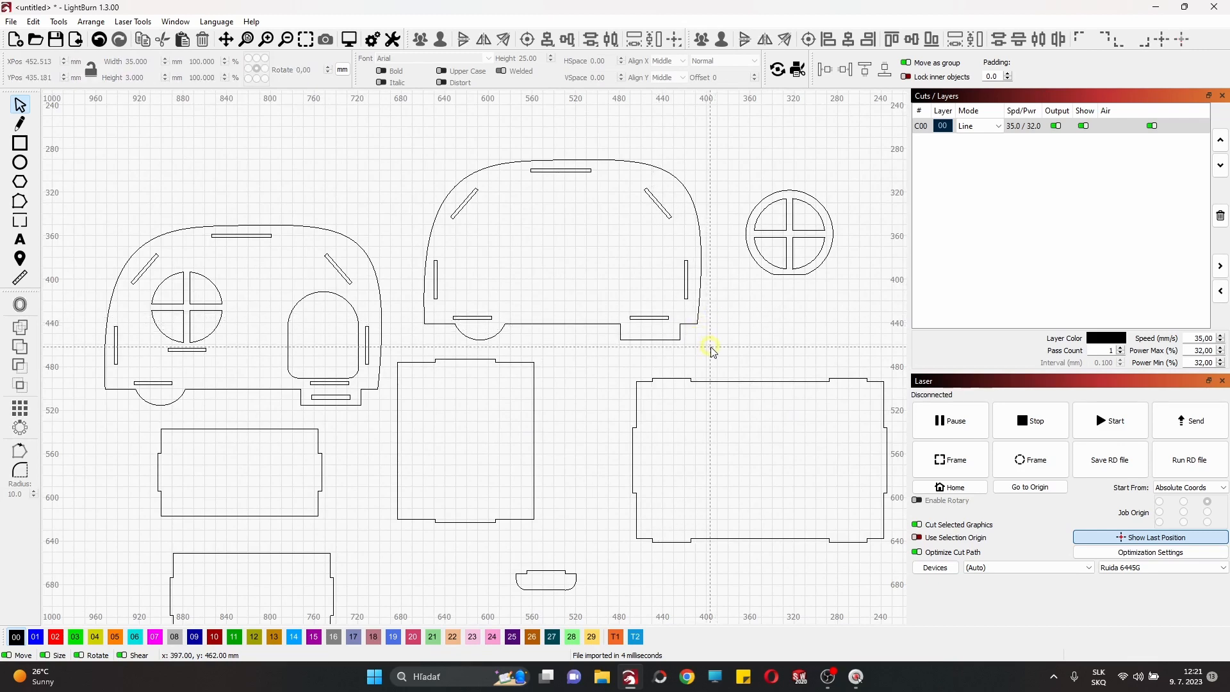
left_click_drag(716, 350, 415, 135)
right_click(416, 135)
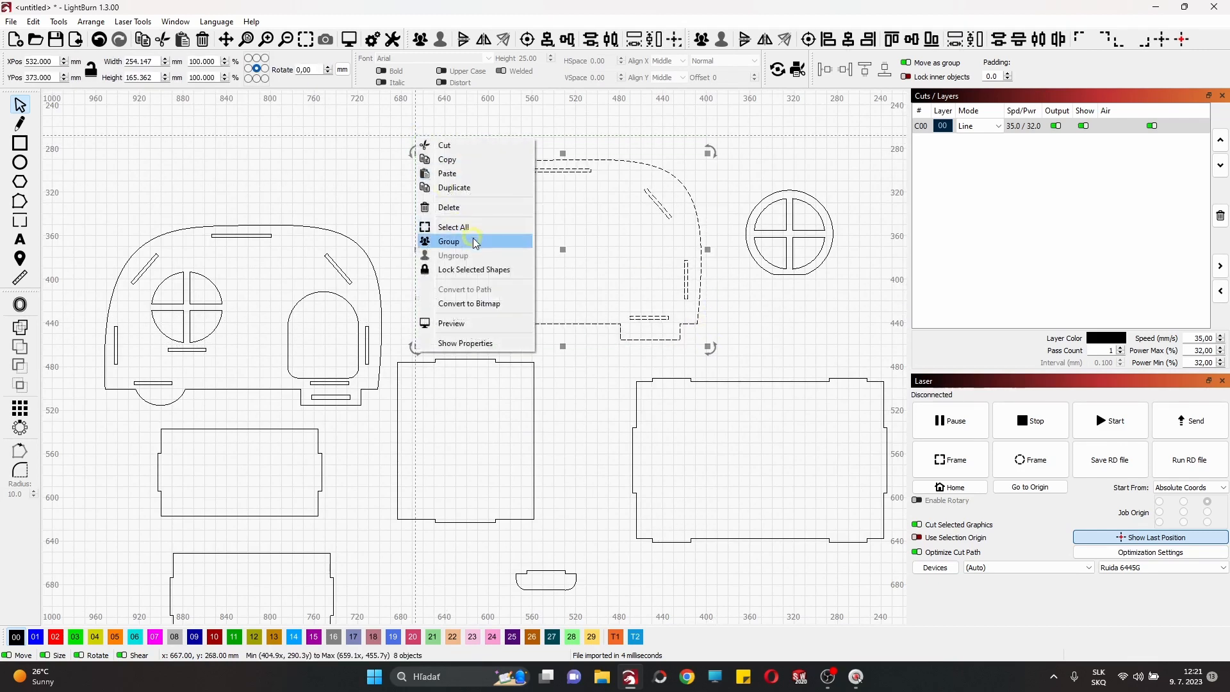
left_click(475, 242)
scroll(512, 359, "down", 3)
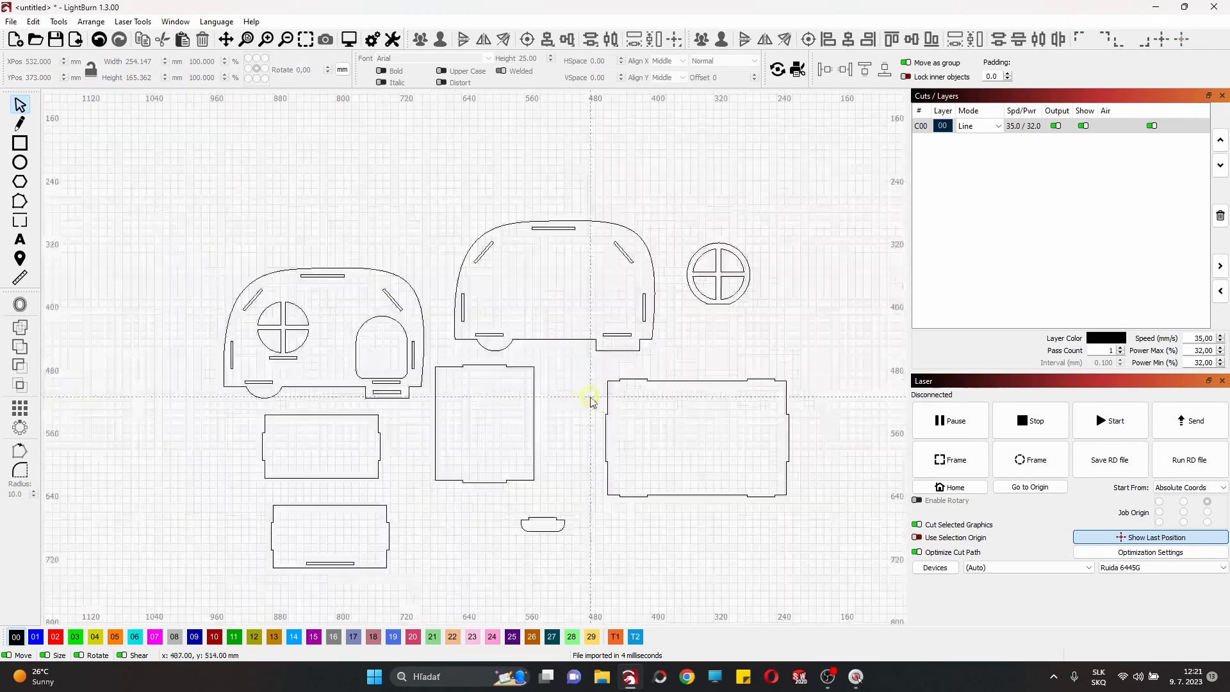
scroll(305, 159, "down", 2)
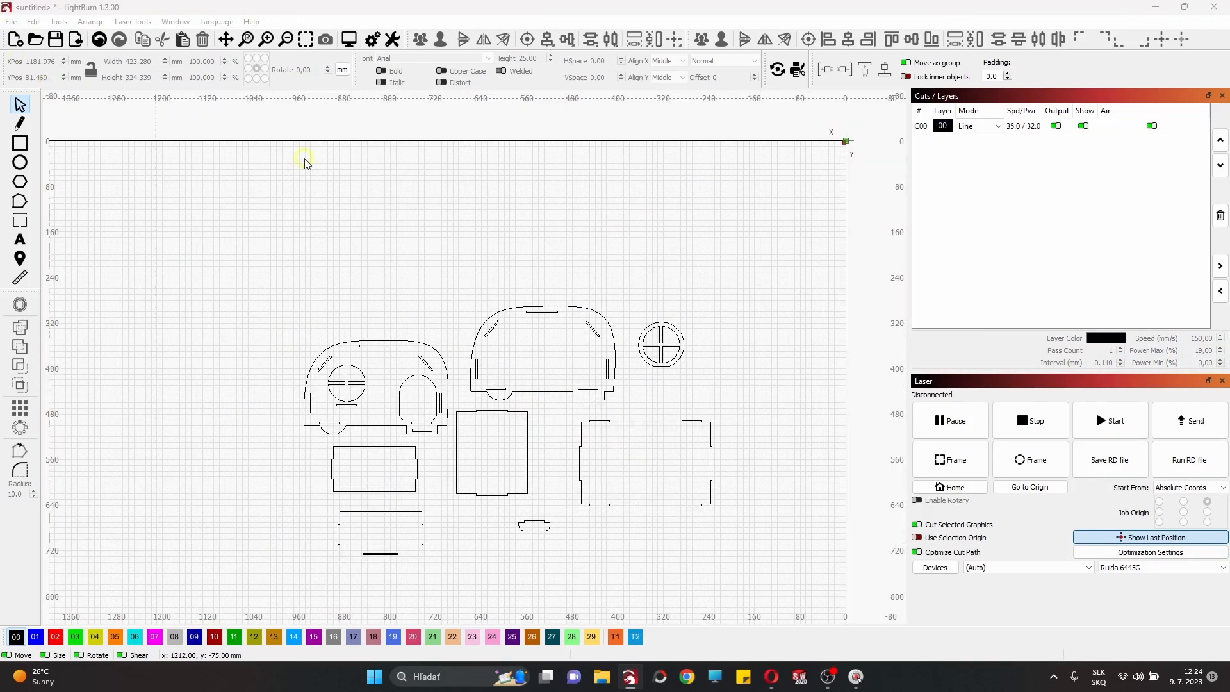
Import the image with twelve wheel designs and place it at about X 1061, Y 210 mm.
key("ctrl+i")
left_click(451, 128)
left_click(538, 412)
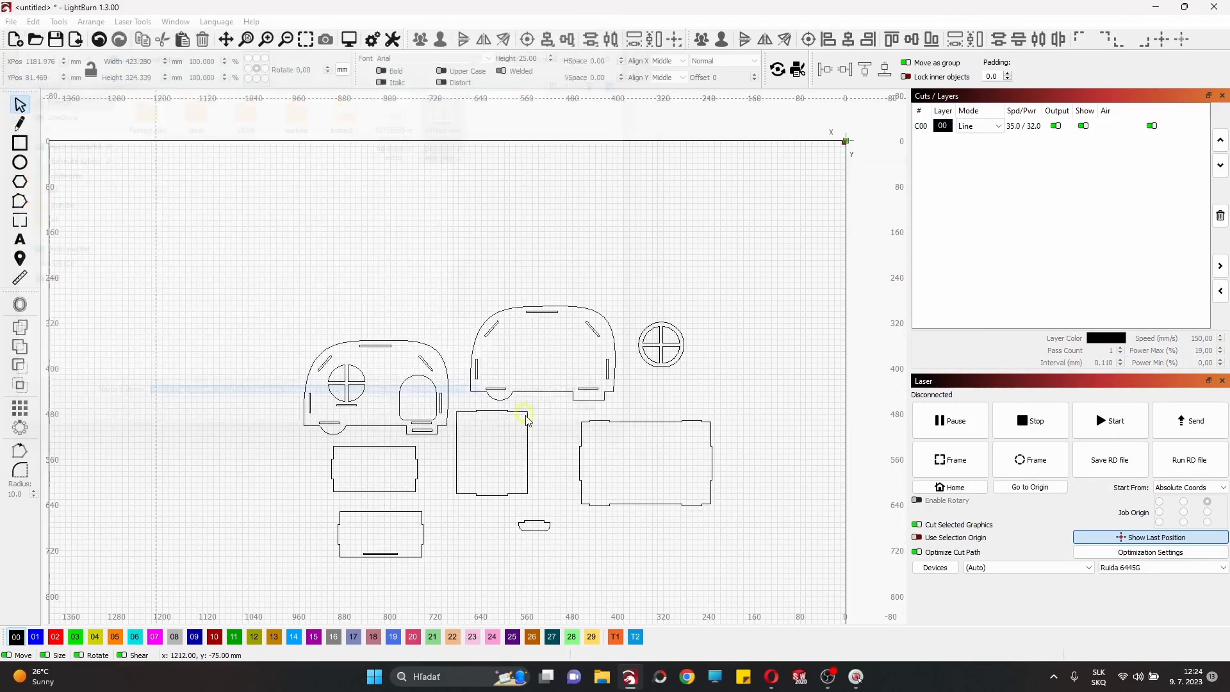
left_click_drag(487, 359, 255, 260)
Open the image trace for the wheel picture and examine the traced outlines of the different wheel designs.
right_click(199, 213)
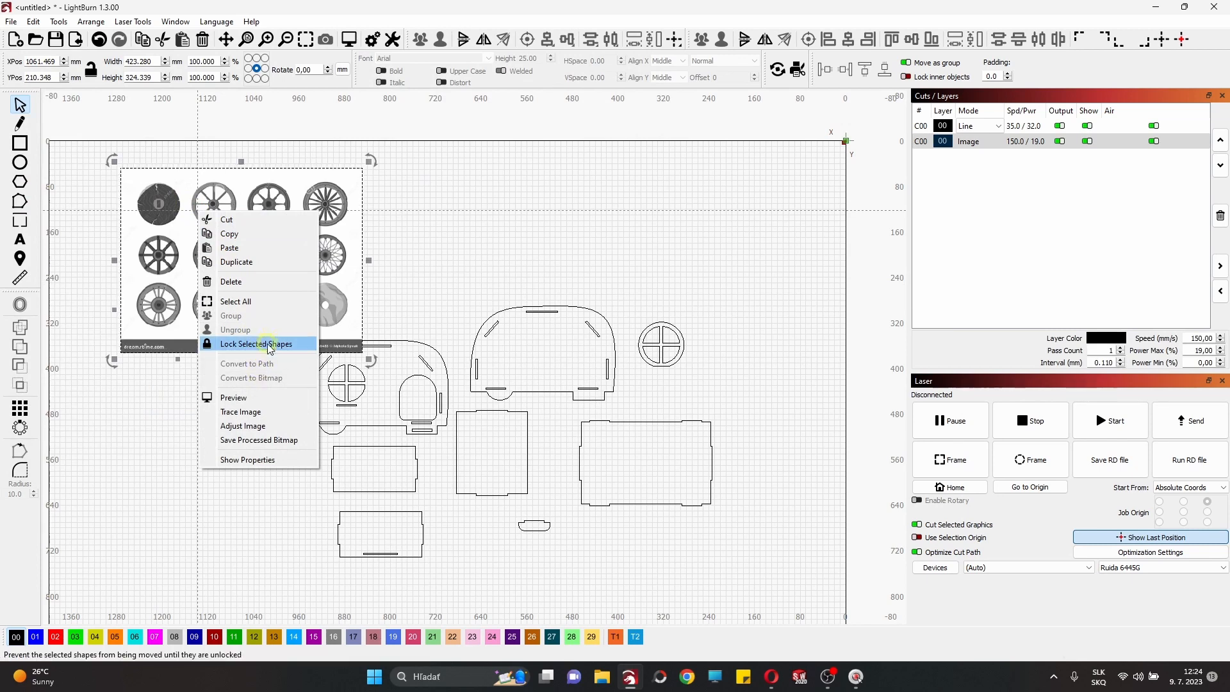
left_click(270, 414)
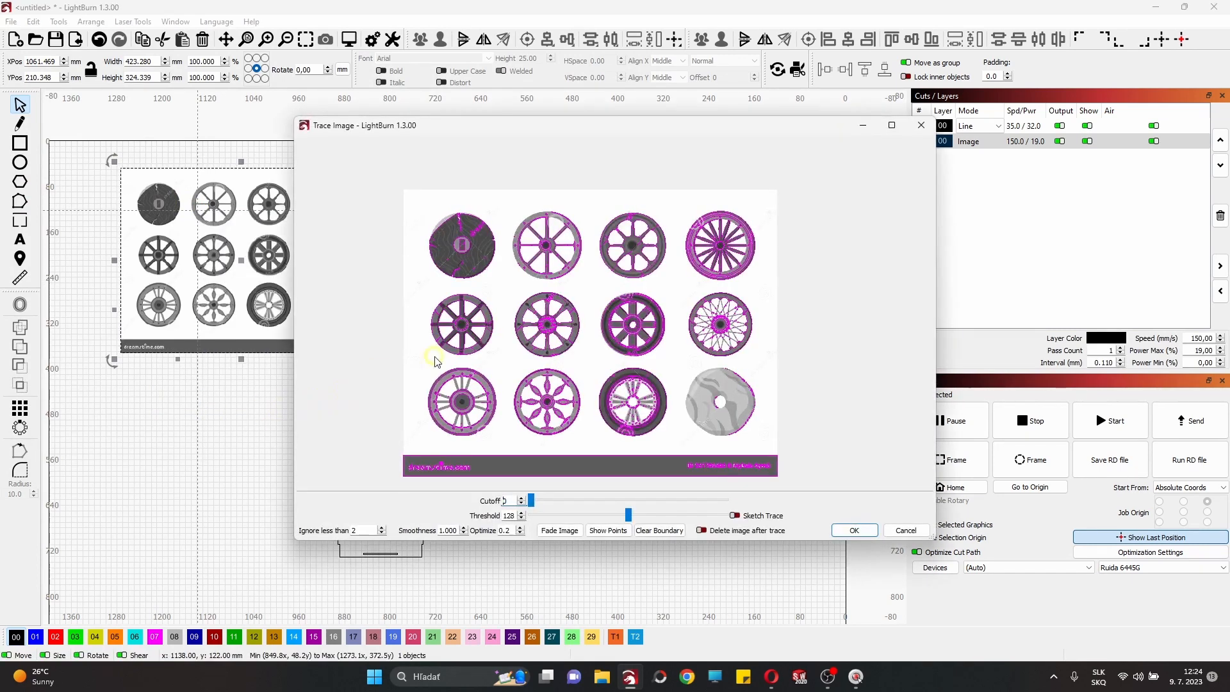
scroll(574, 320, "up", 3)
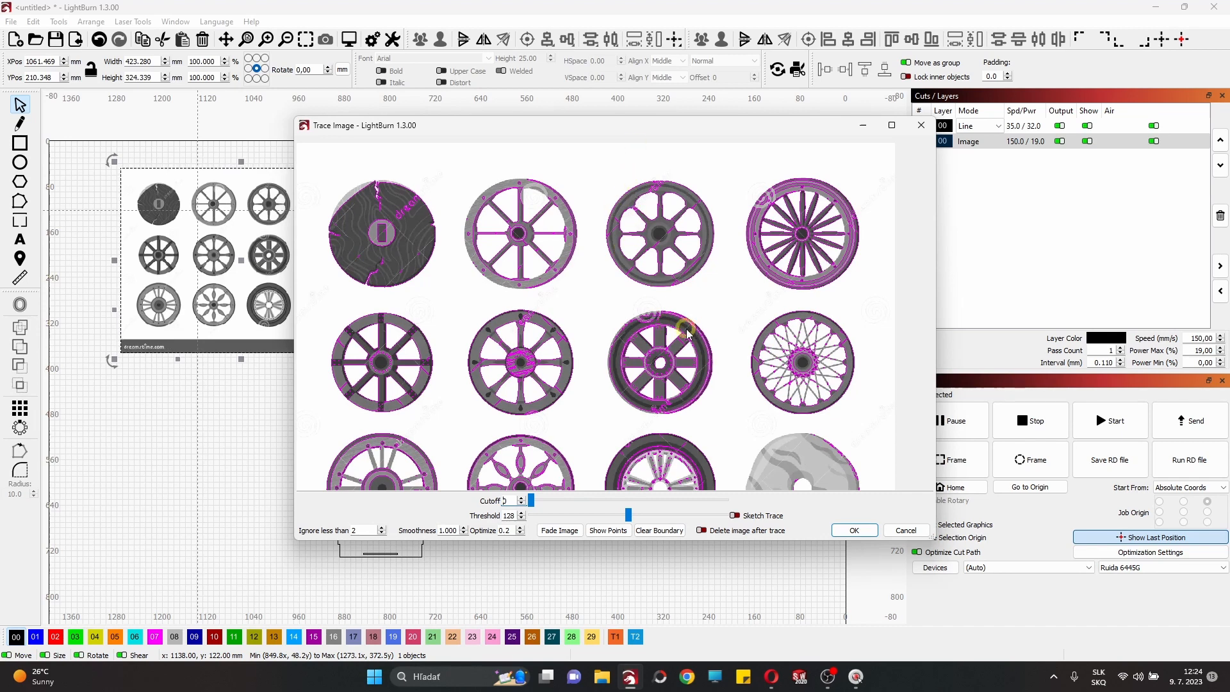
scroll(722, 400, "down", 2)
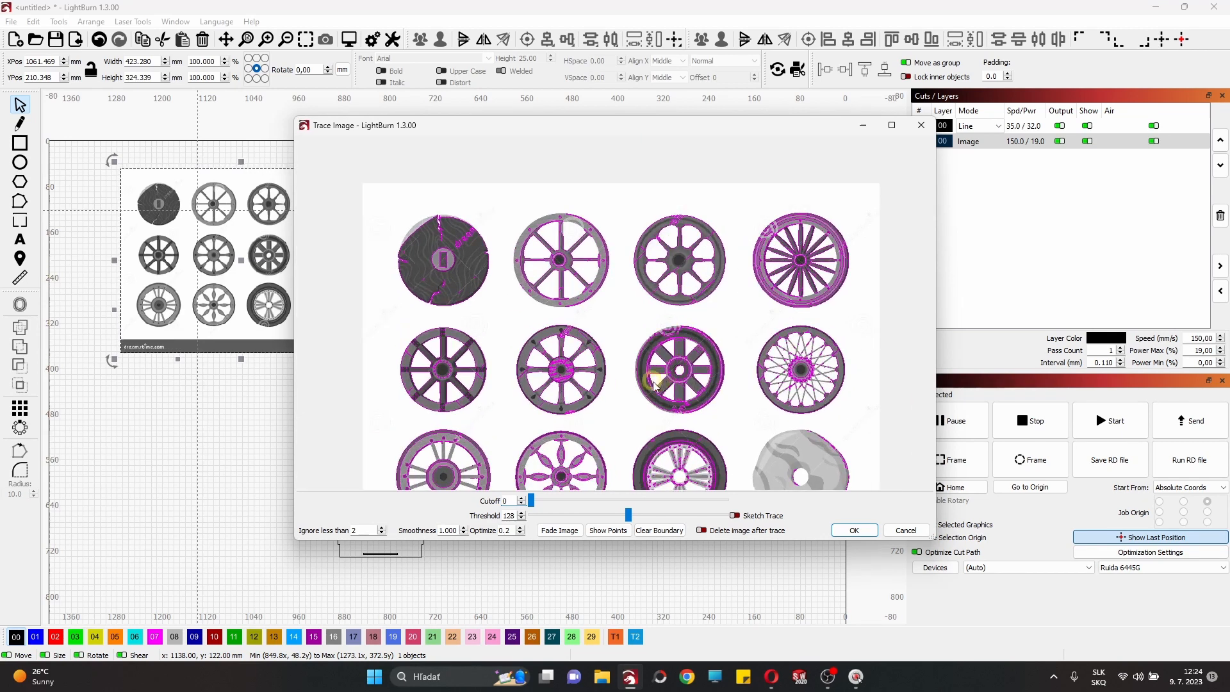
scroll(583, 269, "up", 4)
scroll(575, 276, "up", 3)
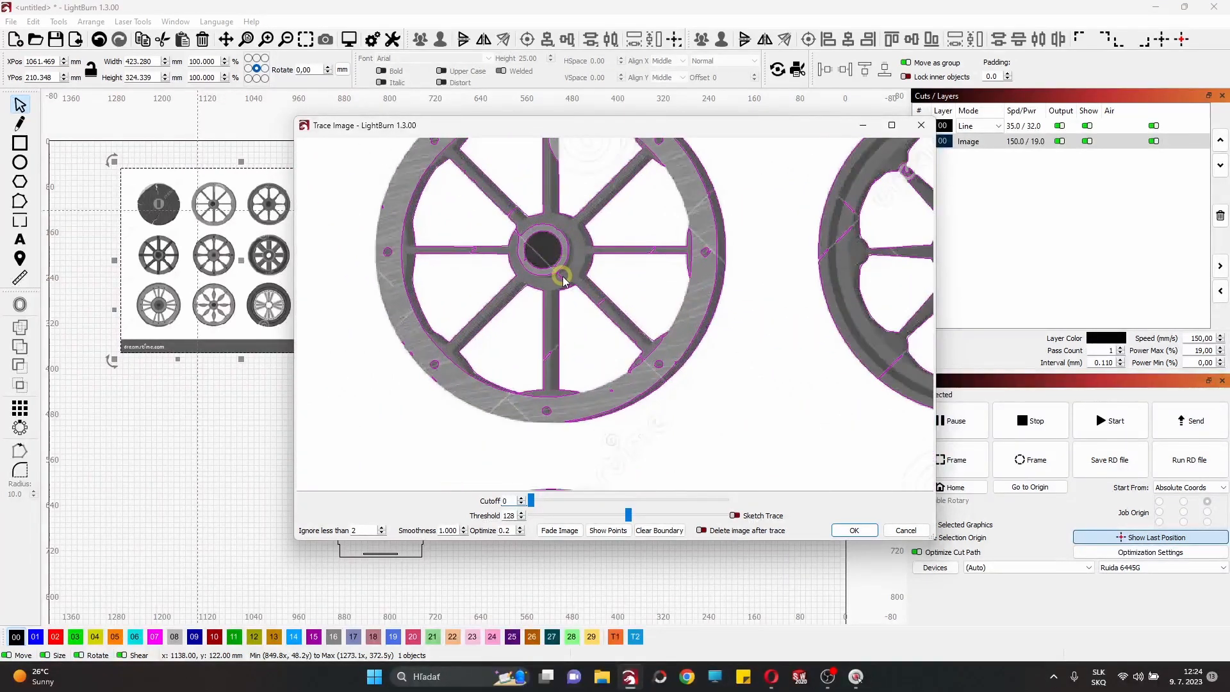
scroll(571, 259, "down", 2)
scroll(697, 346, "down", 2)
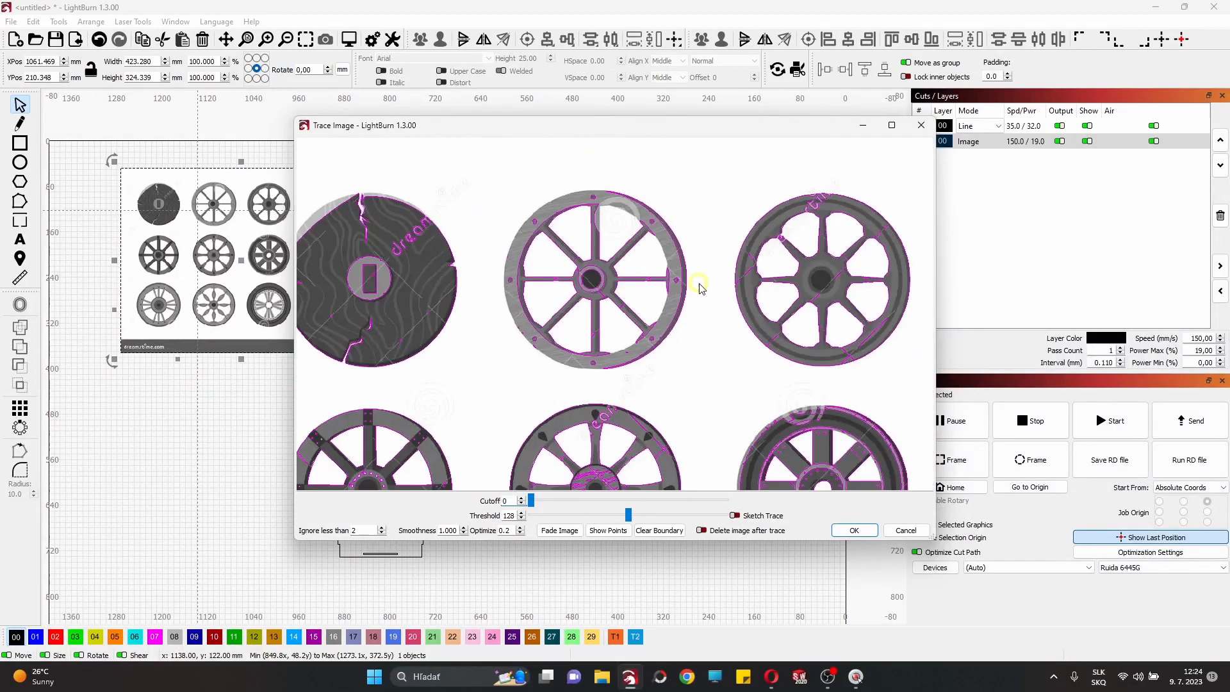
scroll(713, 206, "down", 2)
scroll(422, 475, "up", 2)
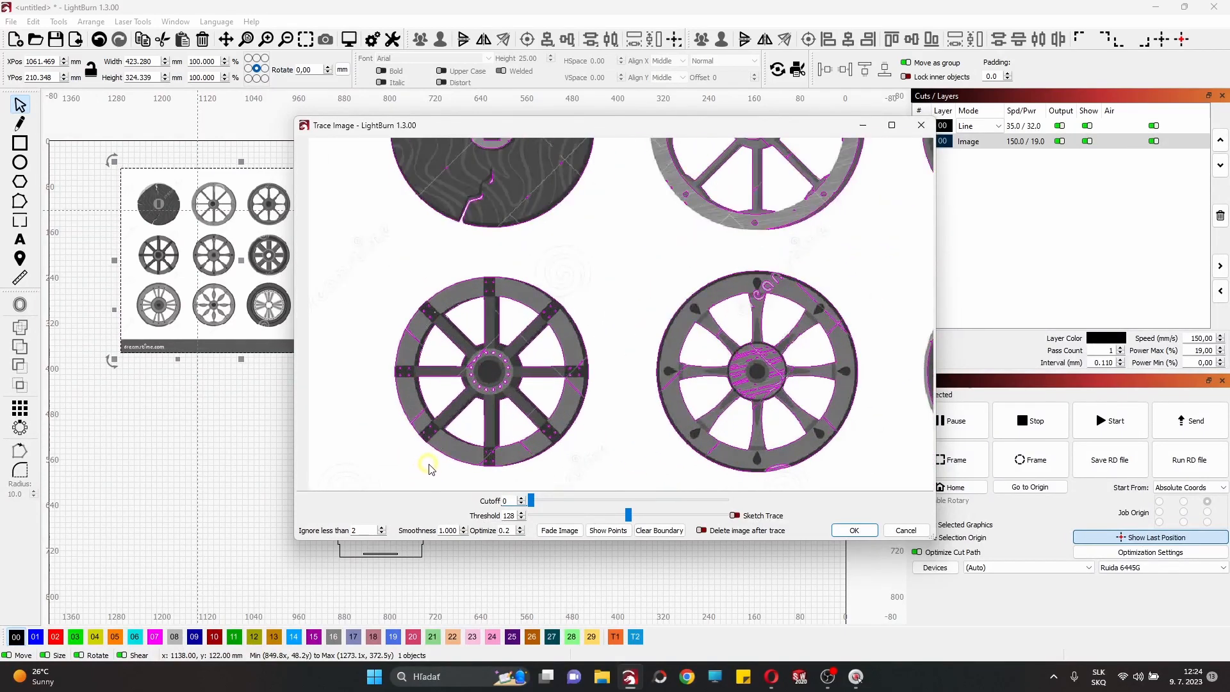
scroll(498, 258, "down", 2)
scroll(535, 282, "down", 1)
scroll(744, 266, "up", 1)
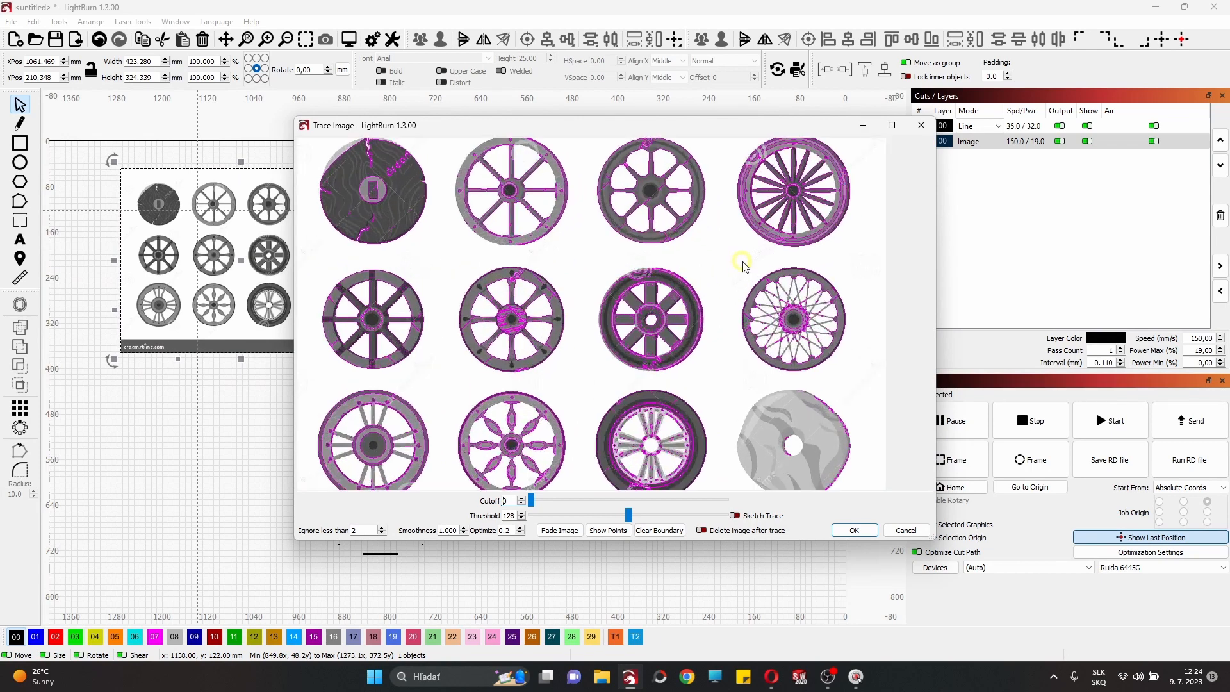
Trace only the second wheel of the first row, with cutoff 197 and threshold 255.
scroll(542, 168, "up", 3)
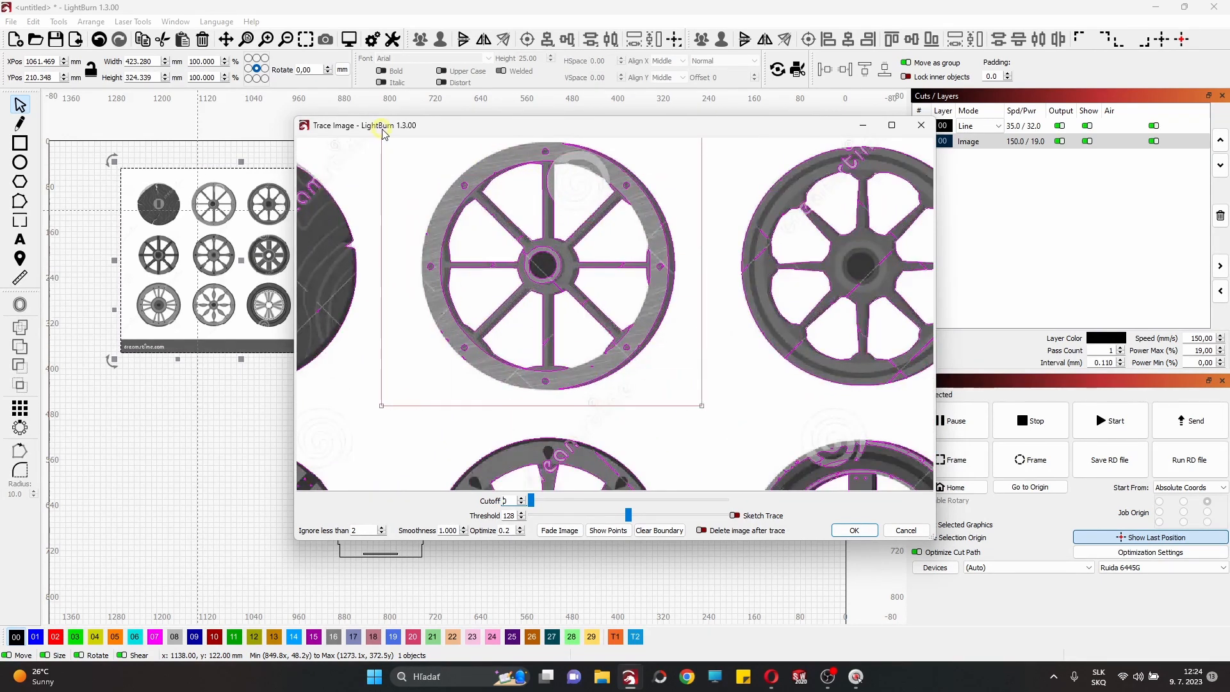
scroll(451, 209, "up", 1)
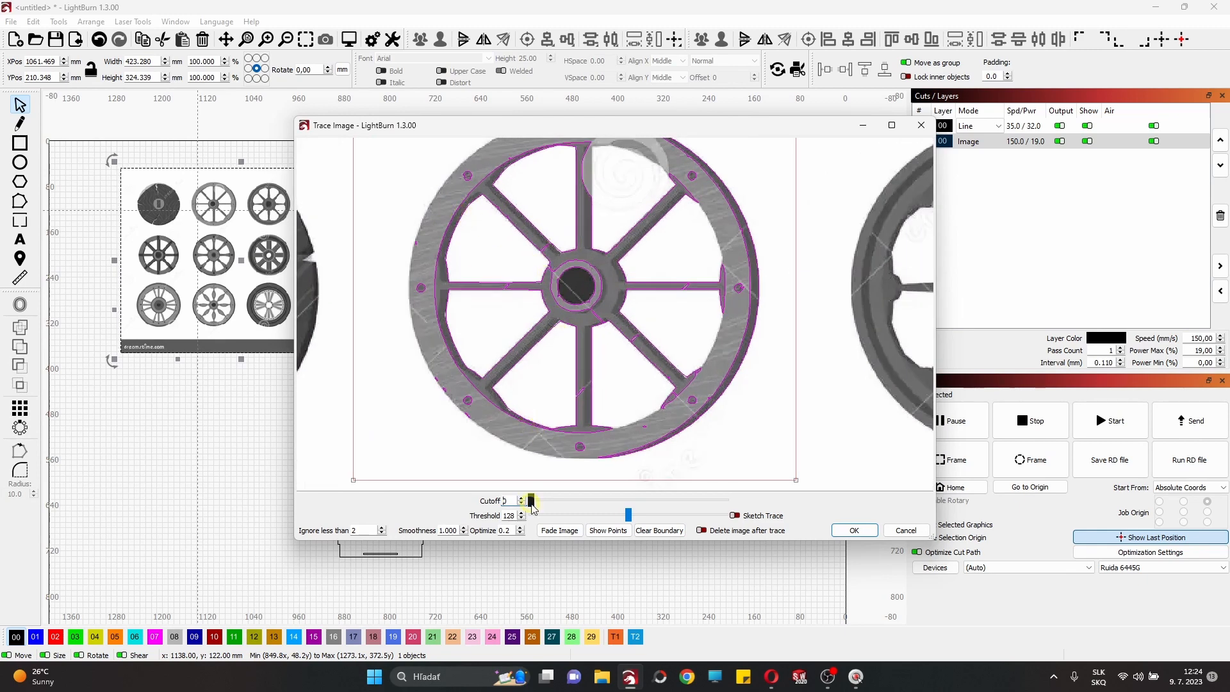
left_click_drag(532, 503, 669, 506)
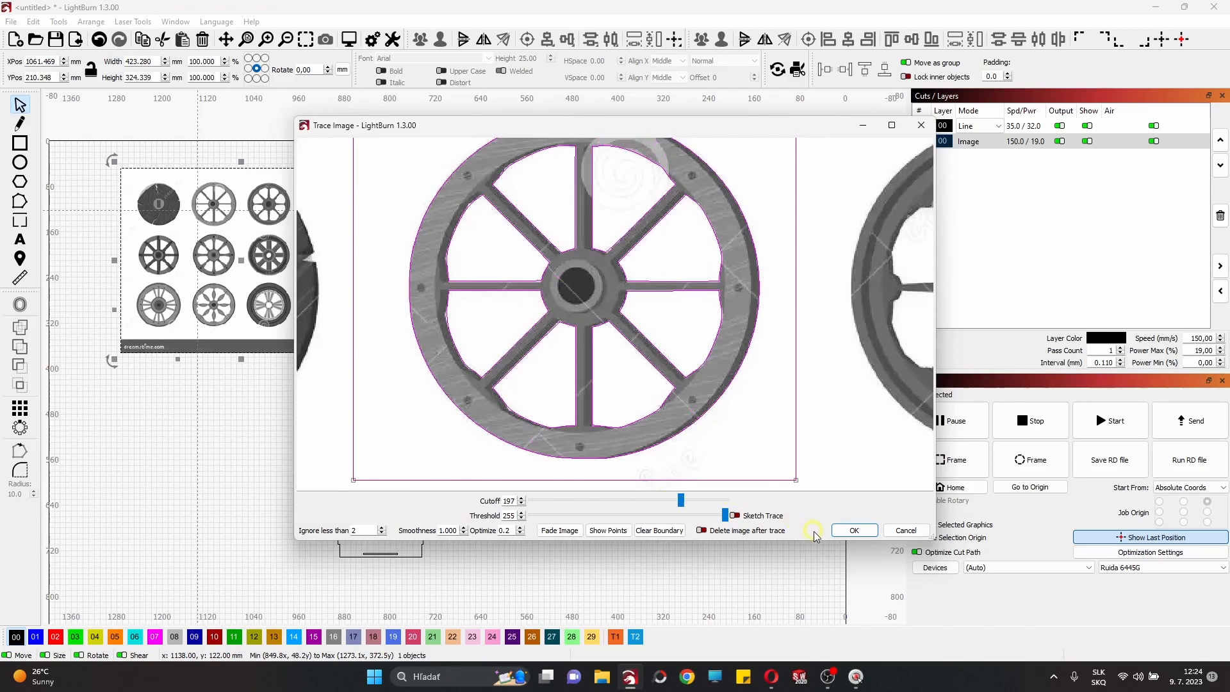
left_click(852, 530)
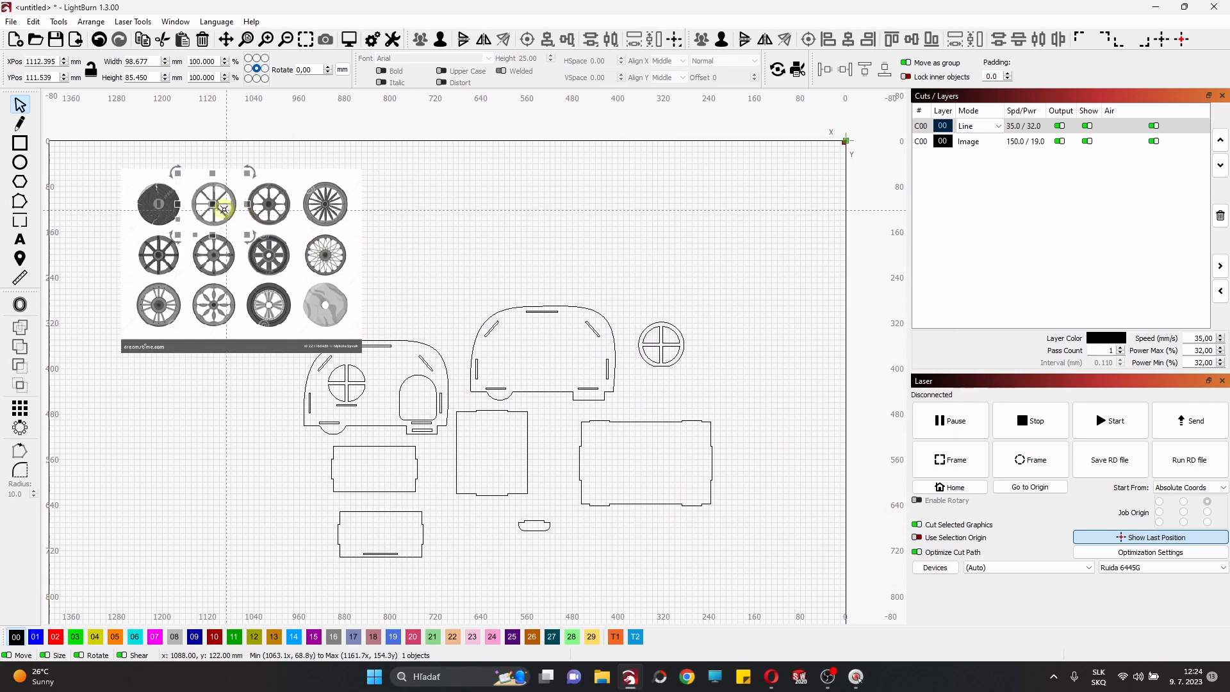
Move the traced wheel off the picture to about X 729, Y 112 mm and delete the source image.
left_click_drag(211, 206, 430, 204)
left_click(419, 280)
left_click(274, 253)
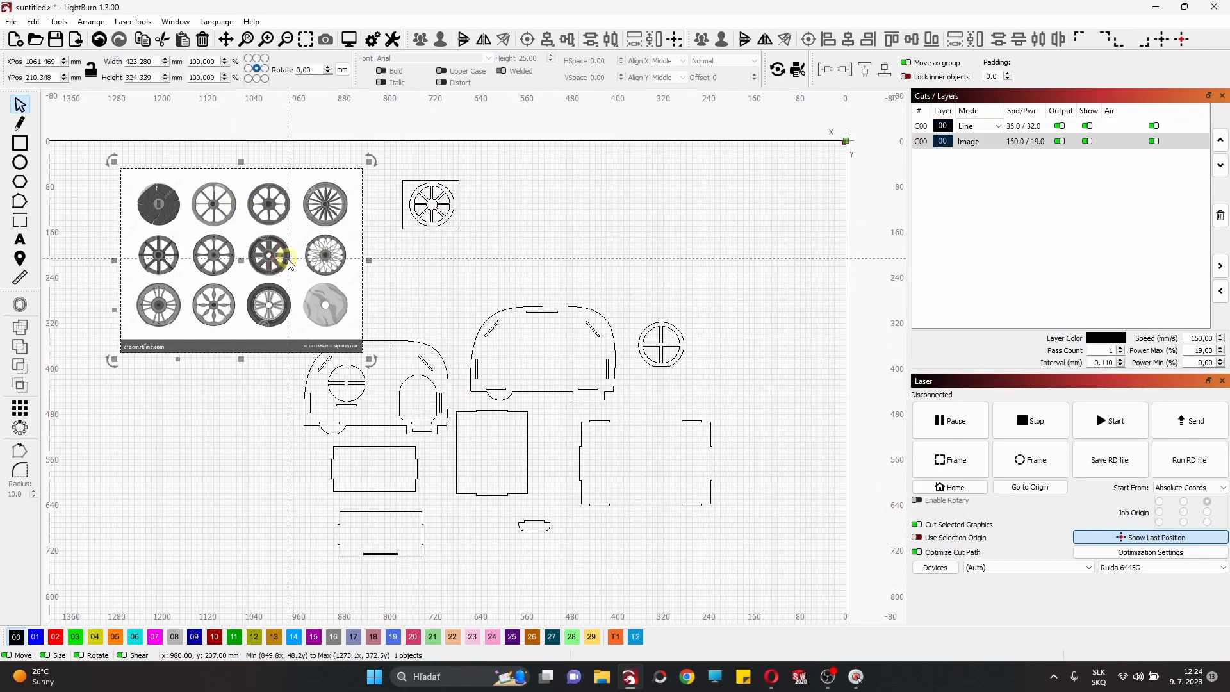
key("Delete")
Ungroup the traced wheel and delete the rectangular frame around it.
scroll(449, 205, "up", 6)
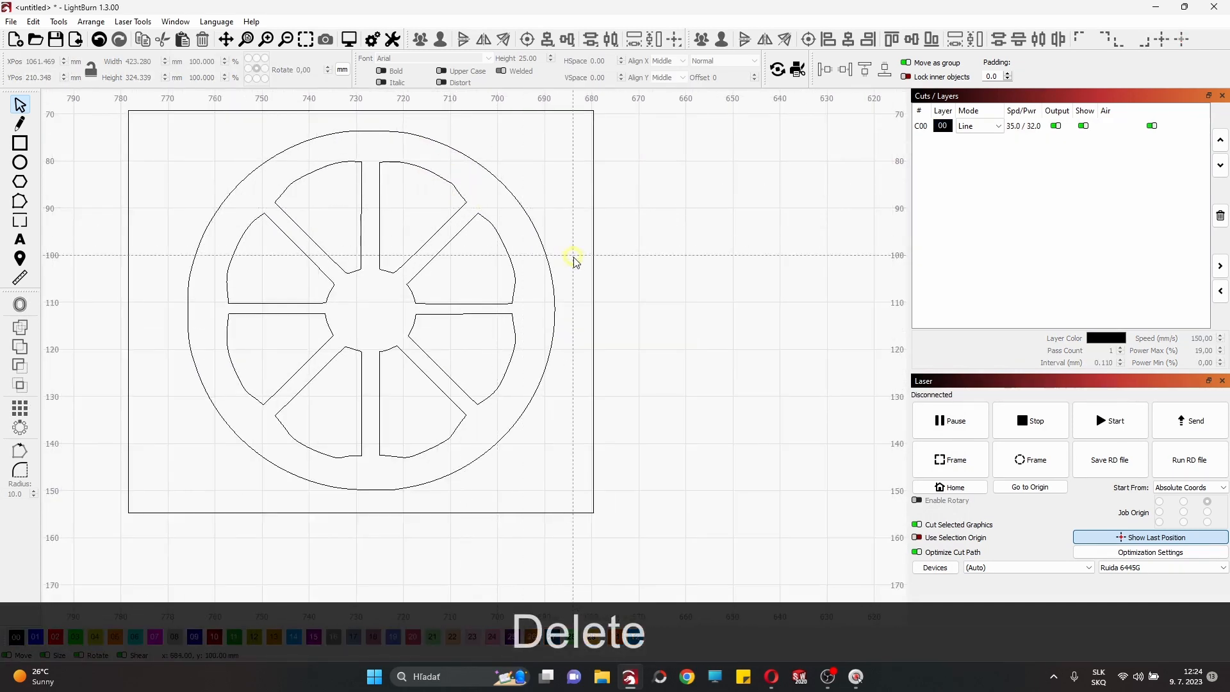
right_click(592, 264)
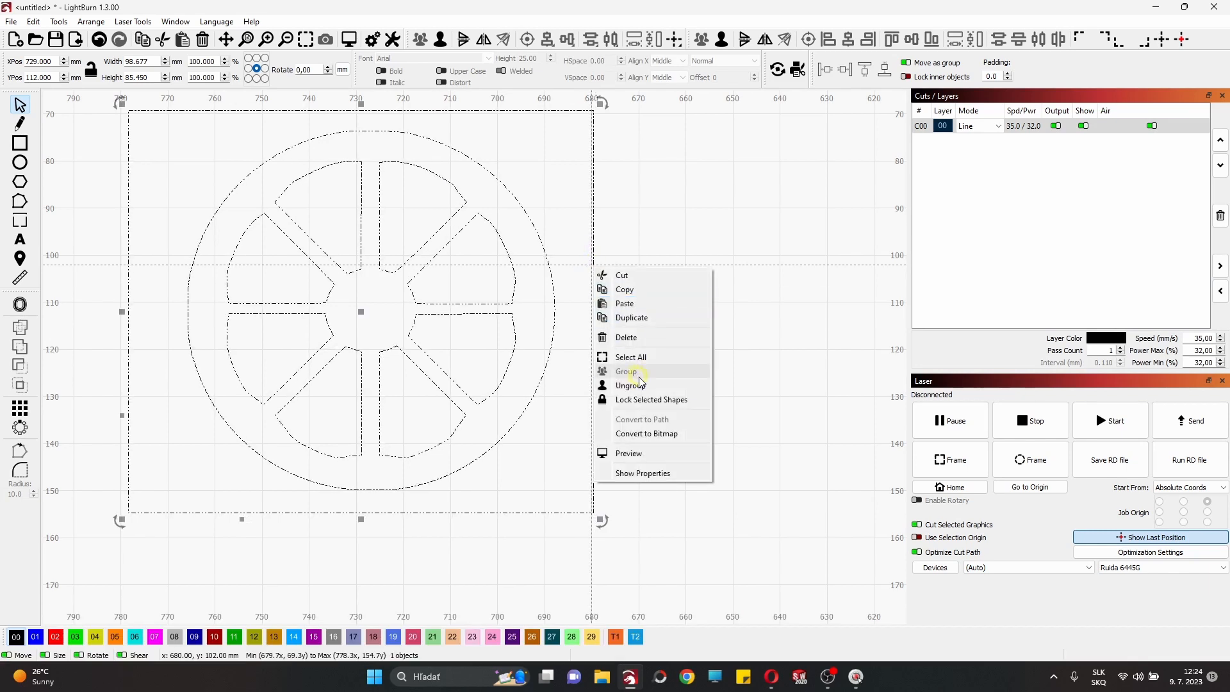
left_click(644, 383)
left_click(601, 382)
left_click(591, 382)
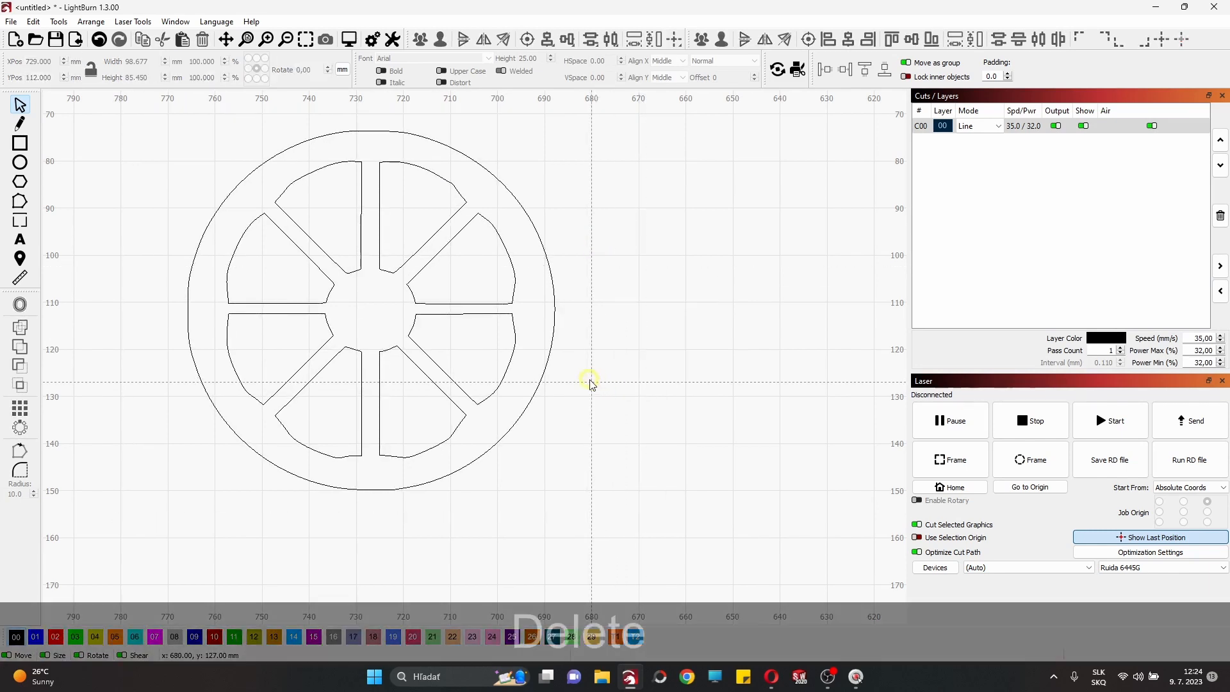
key("Delete")
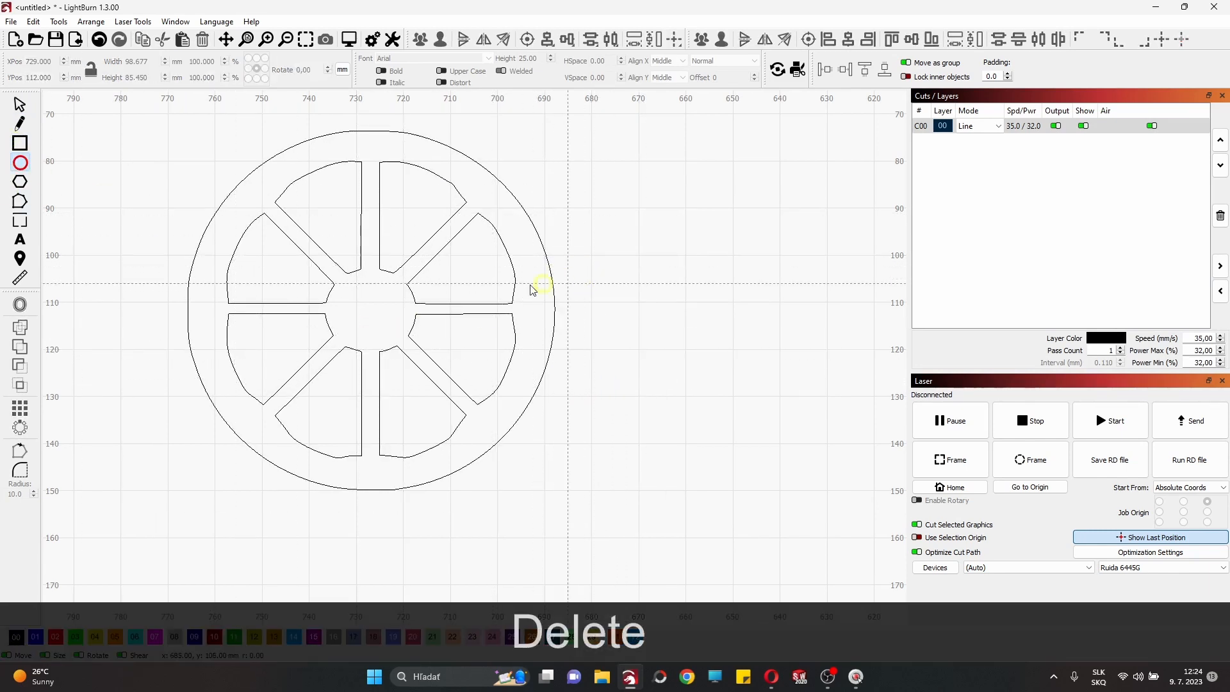
Add a 5 mm circle at the centre of the wheel's hub and group it with the wheel outlines.
left_click_drag(353, 298, 353, 298)
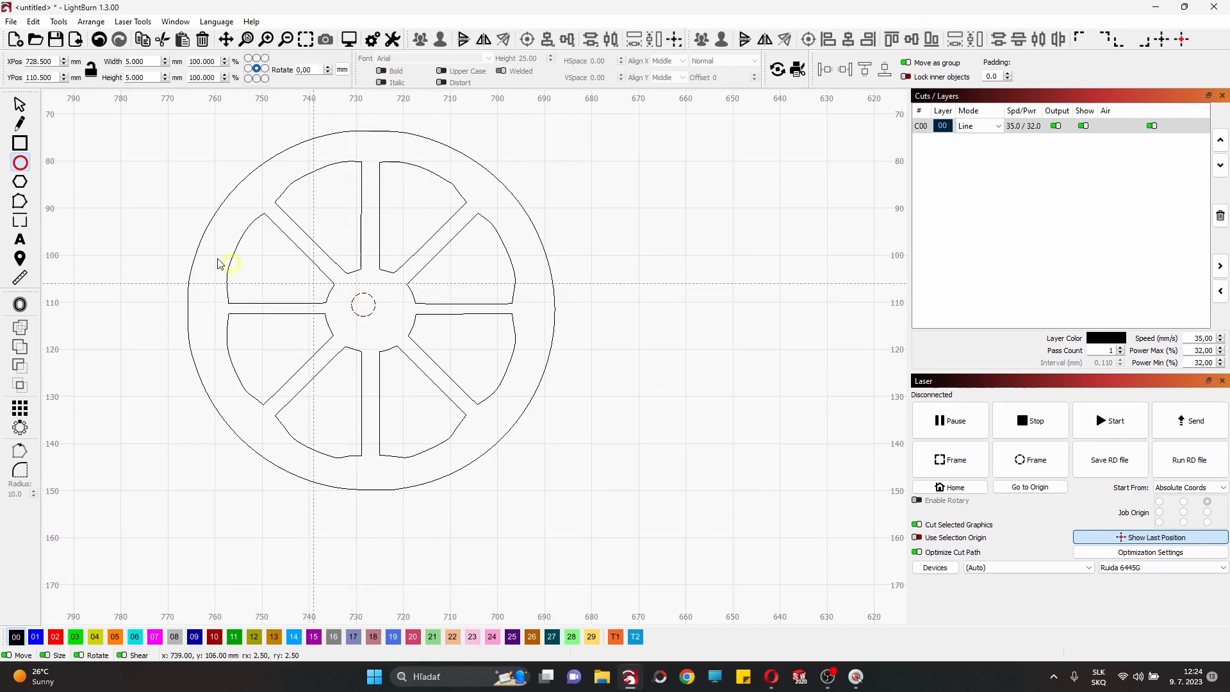
left_click(17, 105)
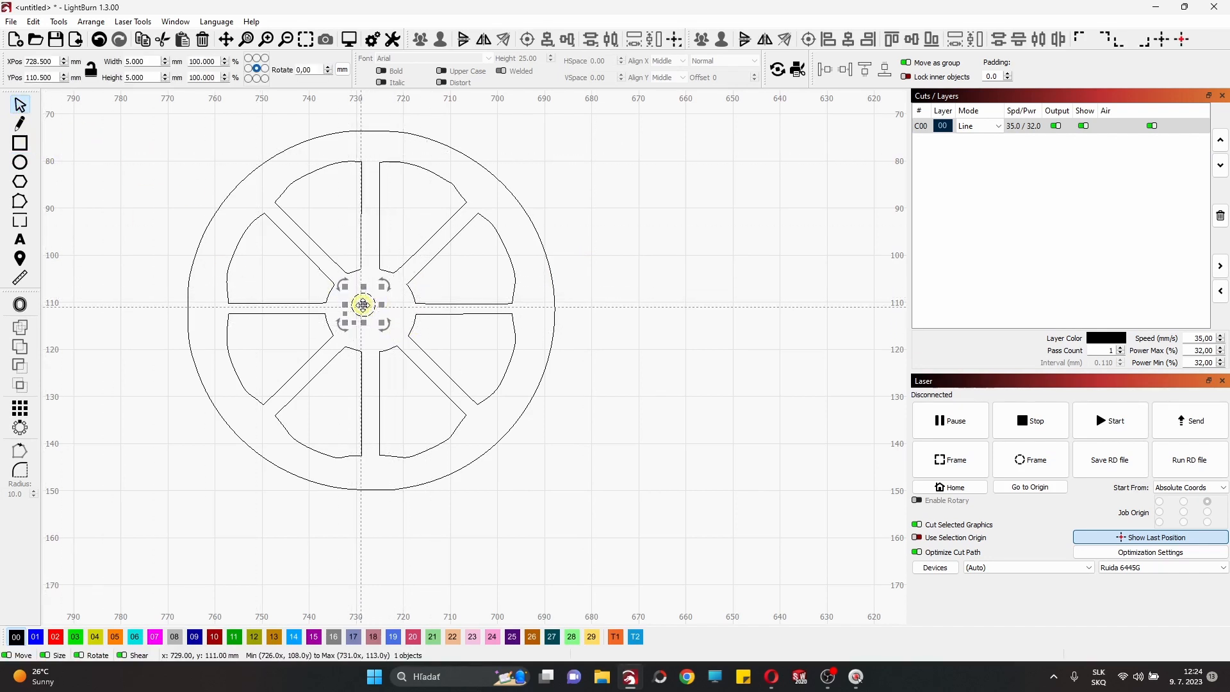
left_click_drag(632, 453, 132, 146)
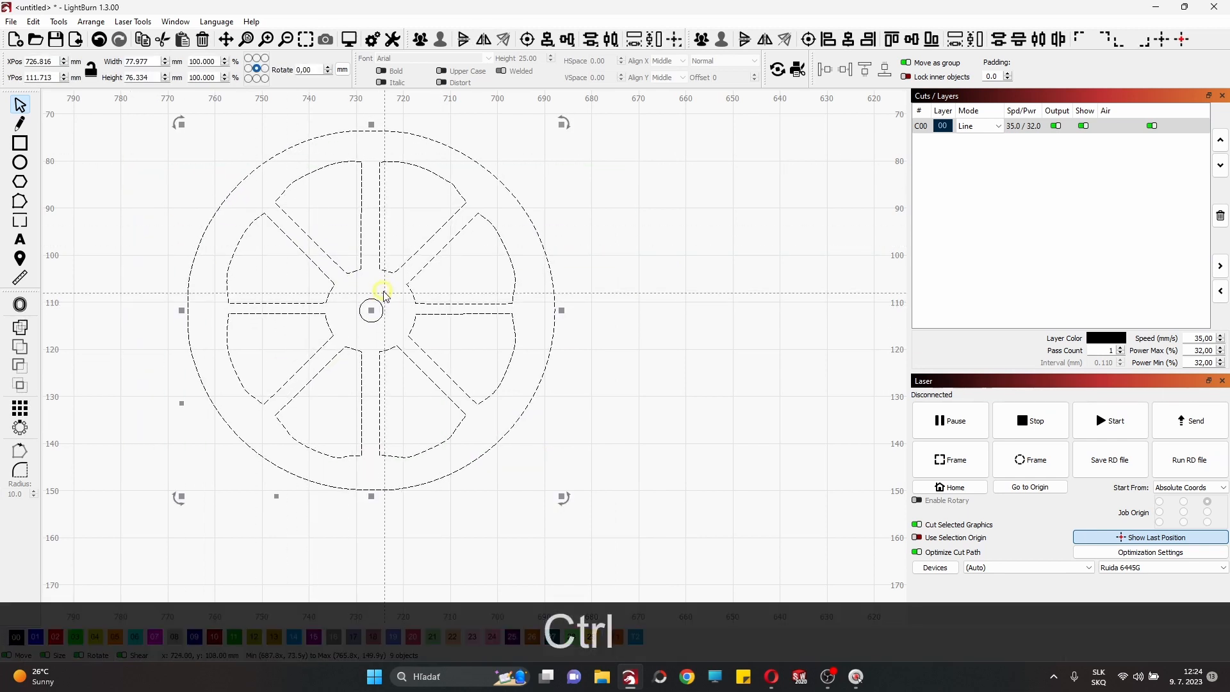
key("ctrl+g")
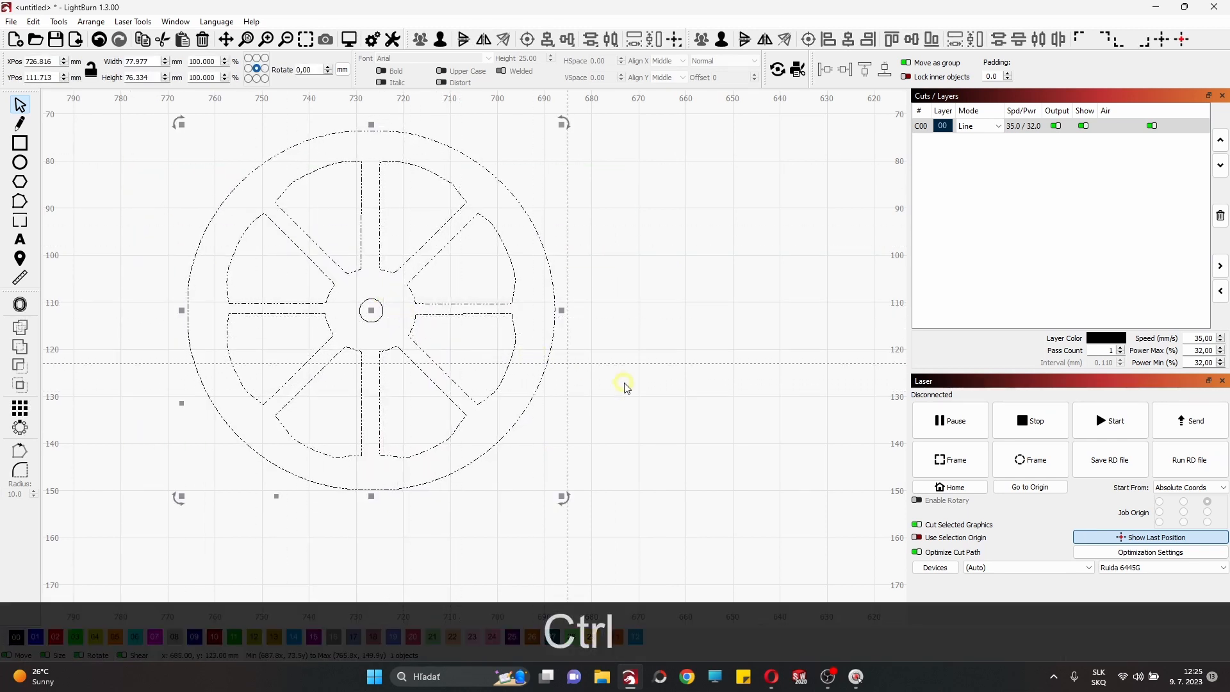
left_click(366, 299, "shift")
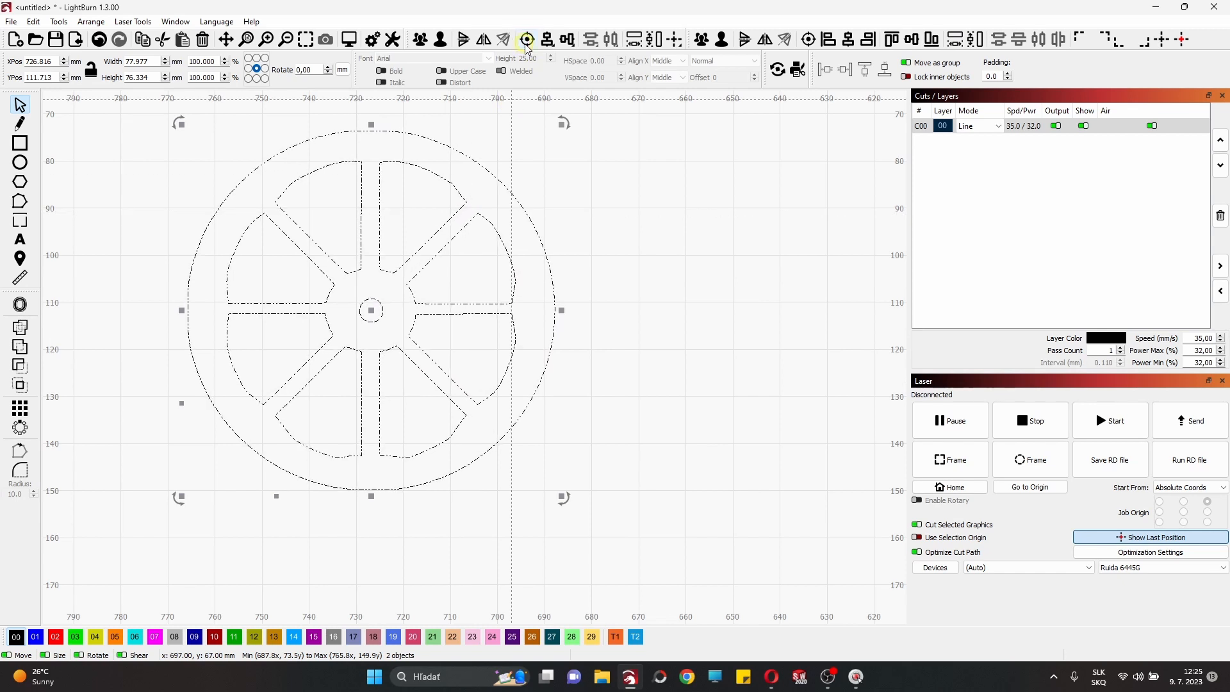
right_click(210, 230)
left_click(266, 341)
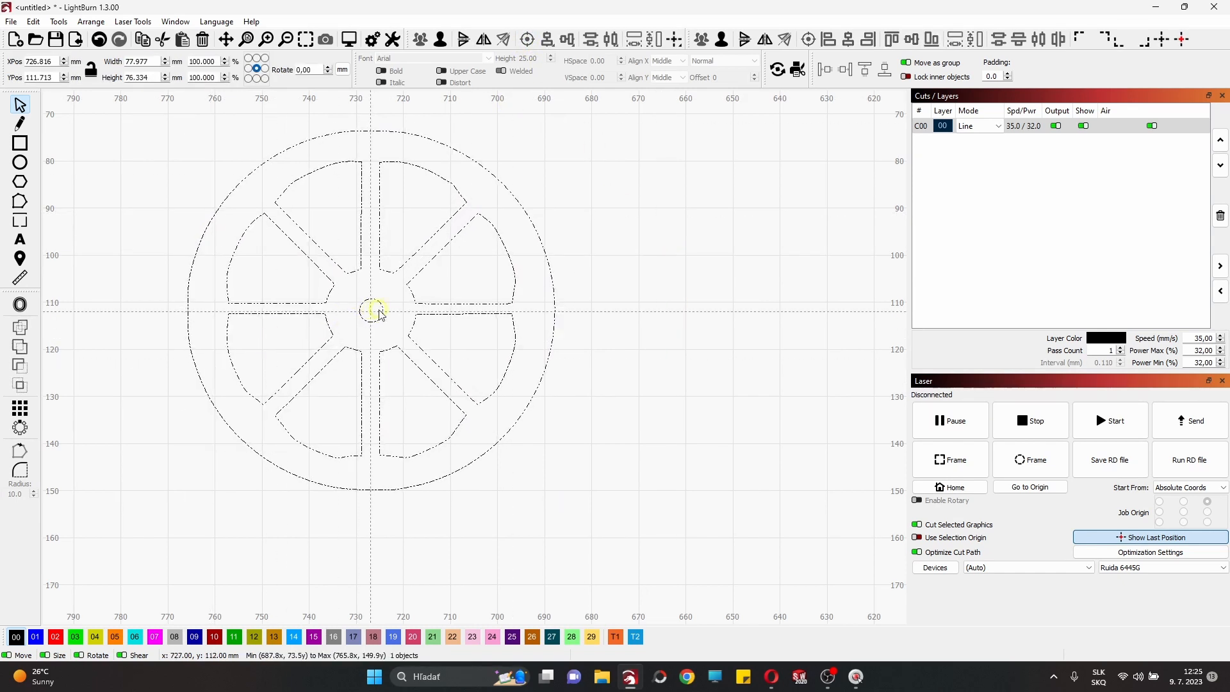
Fit the wheel onto the wheel arch of the camper side with the door, scaled to about 49.5 × 48.5 mm at X 900, Y 491 mm.
scroll(424, 269, "down", 10)
left_click_drag(379, 310, 515, 306)
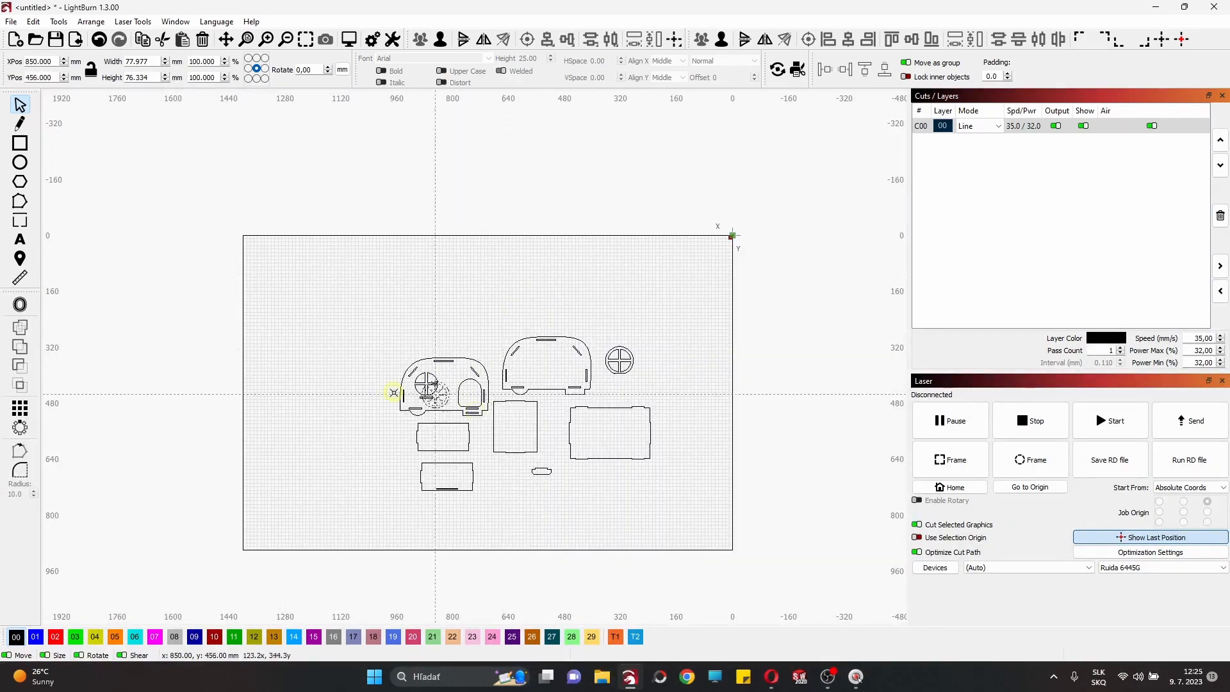
scroll(475, 424, "up", 11)
left_click_drag(394, 393, 458, 400)
key("ctrl")
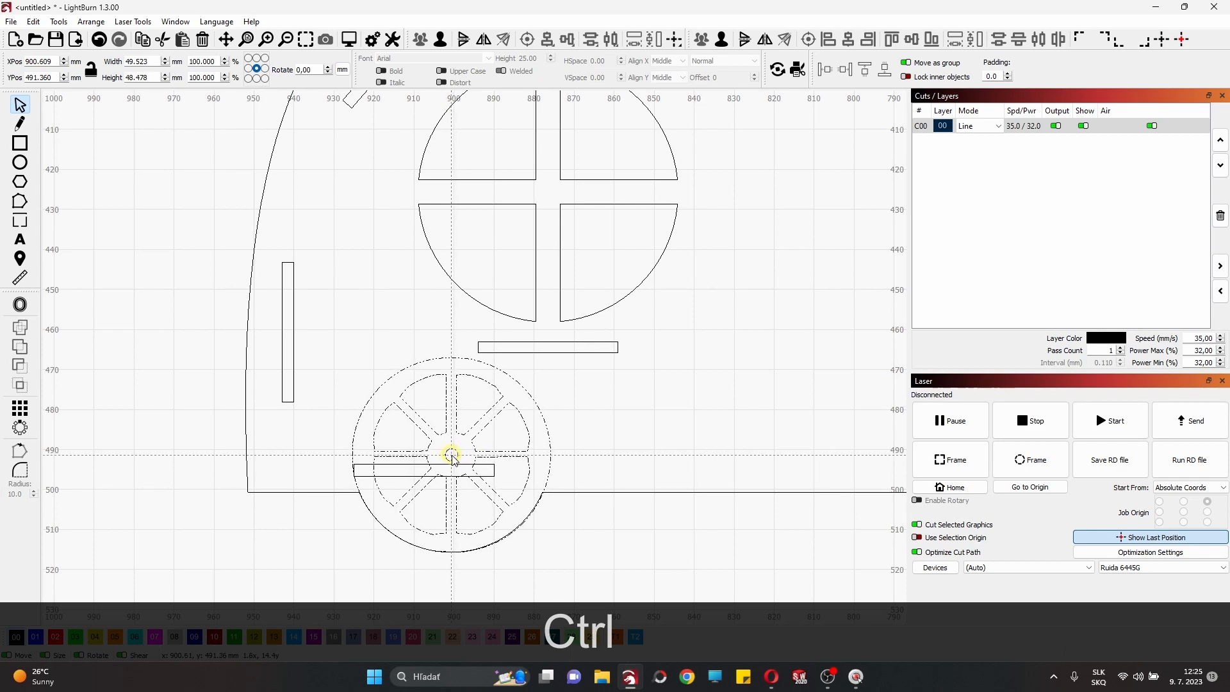
scroll(453, 455, "down", 3)
scroll(449, 460, "up", 2)
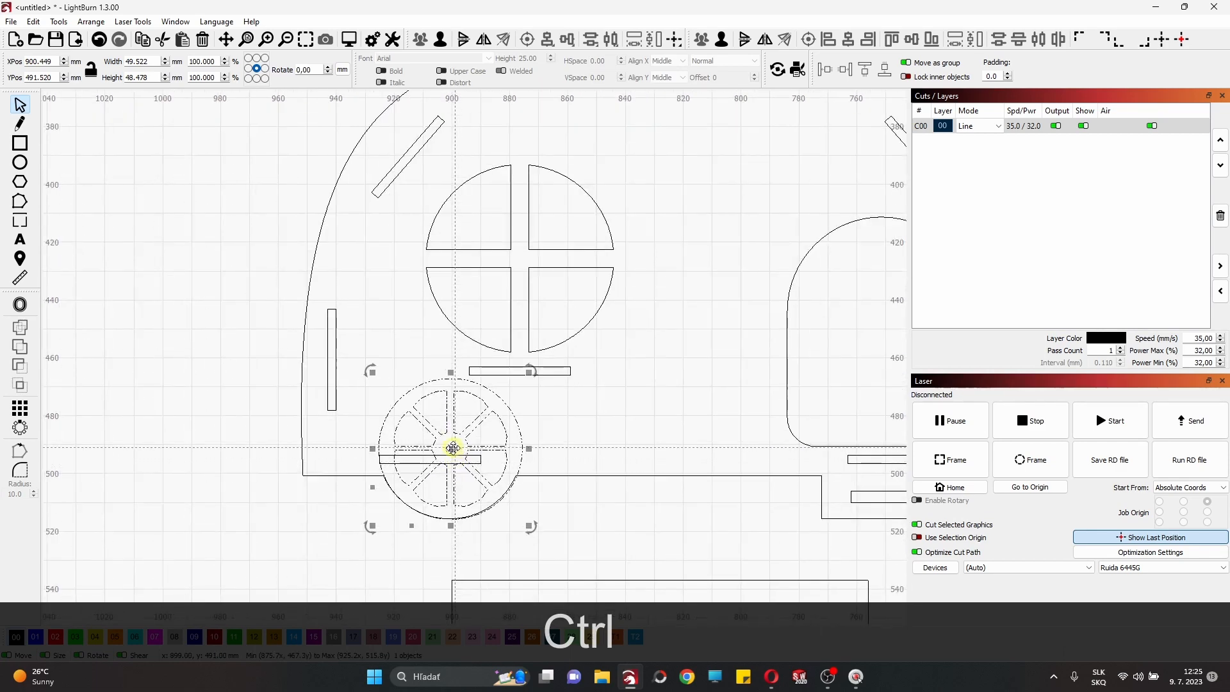
Move the wheel clear of the camper side to X 990, Y 481 mm and place a copy at about X 980, Y 432 mm.
left_click_drag(397, 448, 192, 417)
key("ctrl+c")
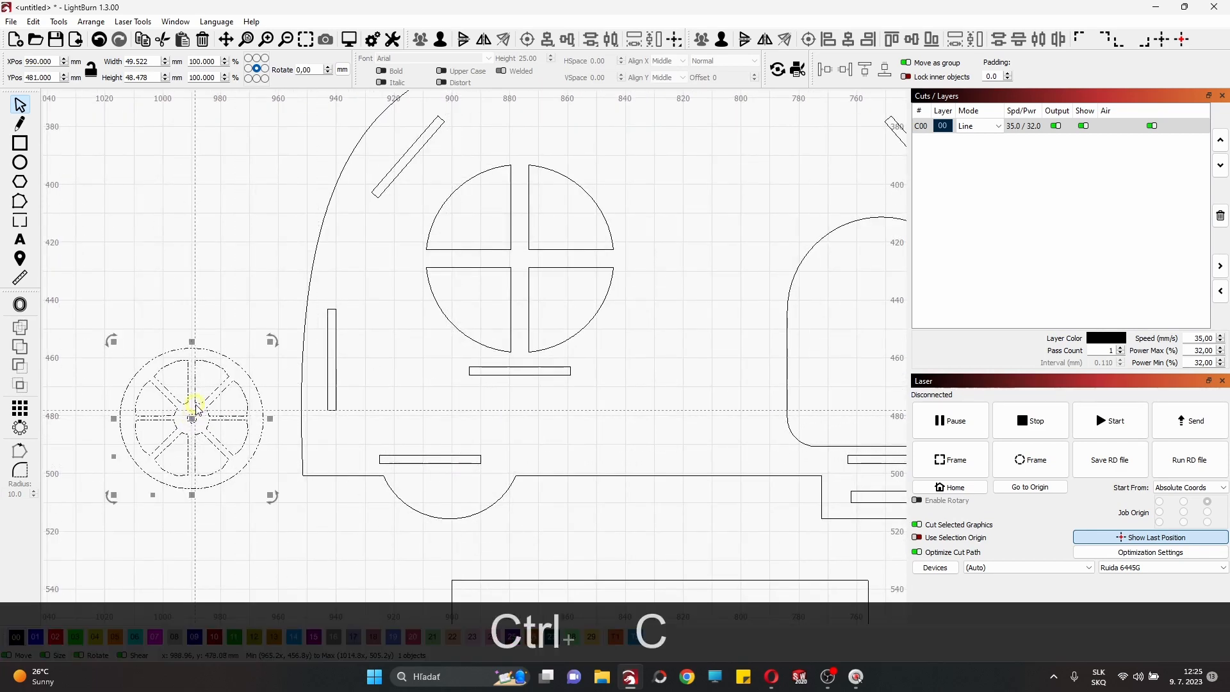
left_click(206, 306)
key("ctrl+v")
left_click_drag(206, 274, 221, 275)
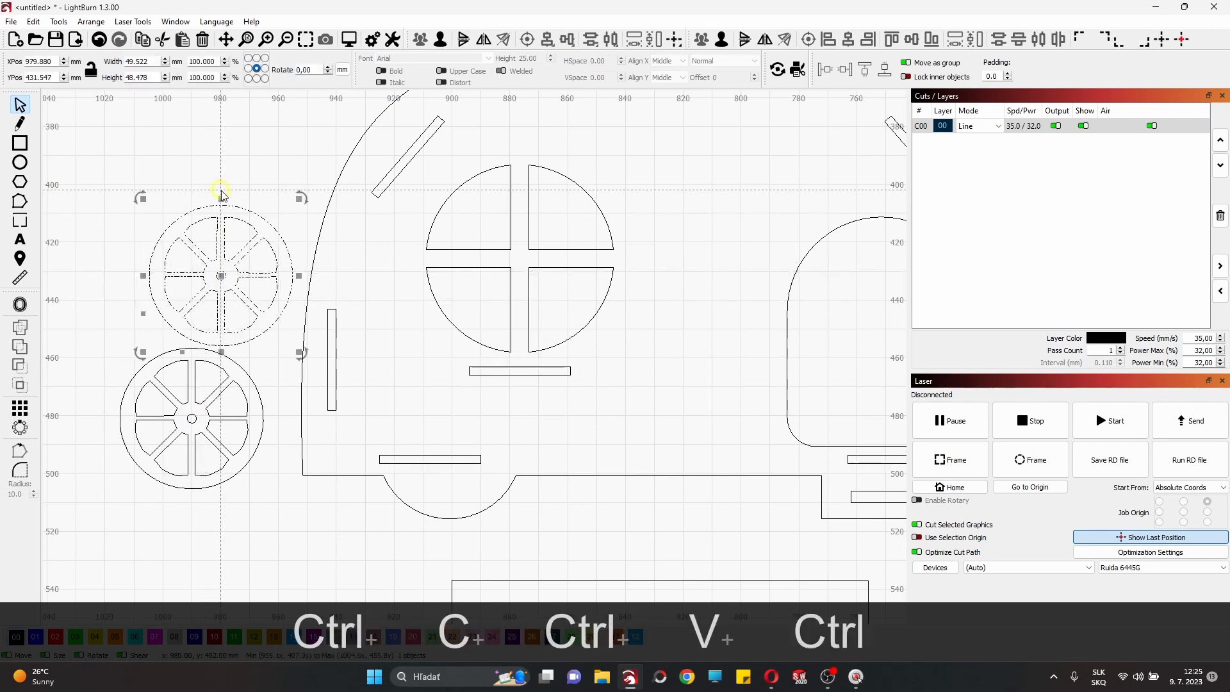
left_click(222, 165)
Add the text WELCOME in 25 mm Arial to the camper side with the door, positioned above the door at X 779, Y 384 mm.
scroll(223, 166, "down", 5)
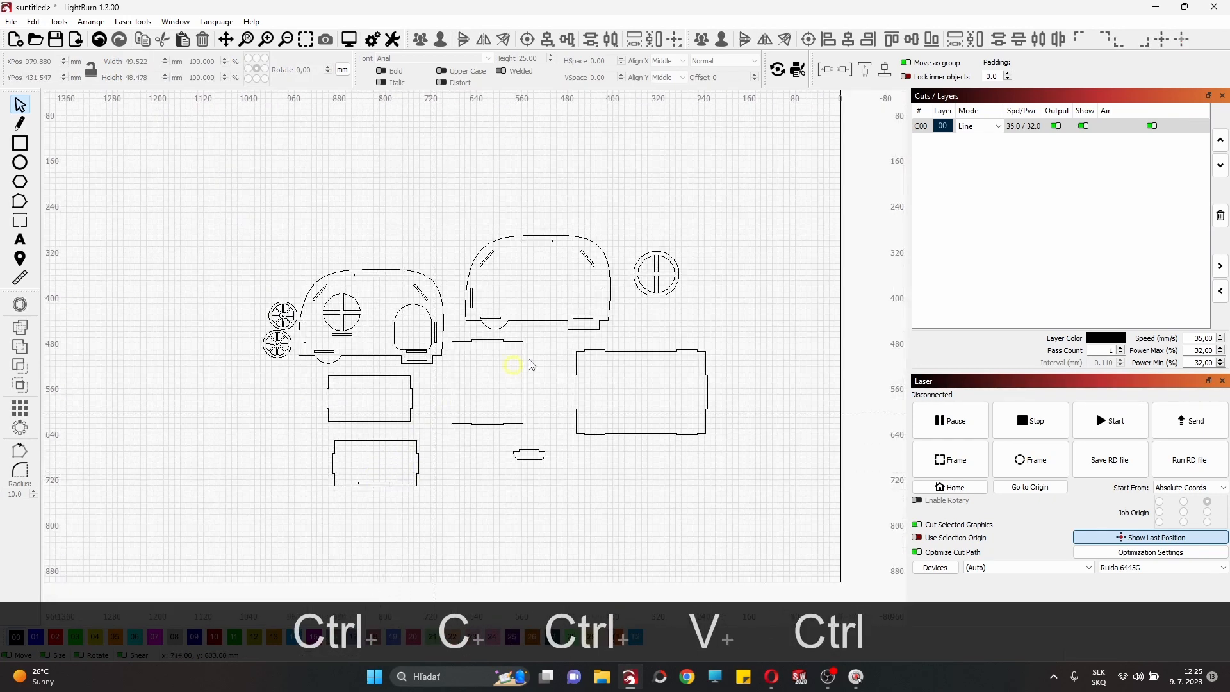
scroll(593, 275, "up", 4)
left_click(580, 286)
scroll(307, 314, "down", 3)
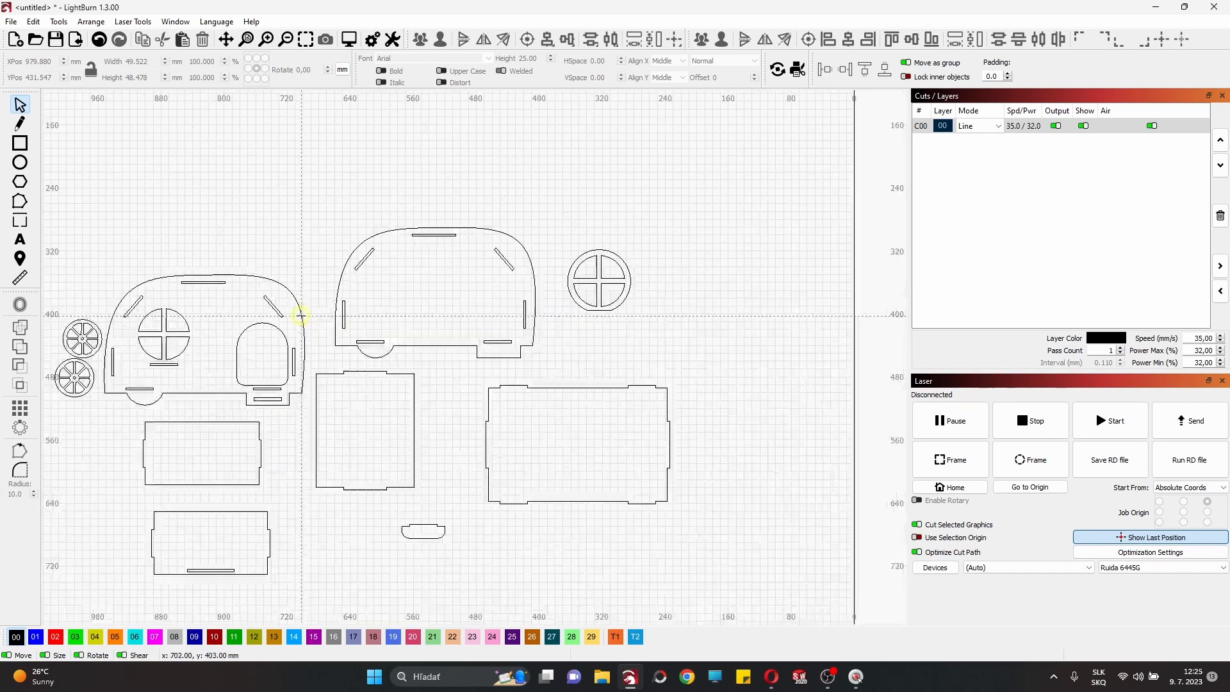
scroll(193, 327, "up", 4)
scroll(202, 330, "up", 3)
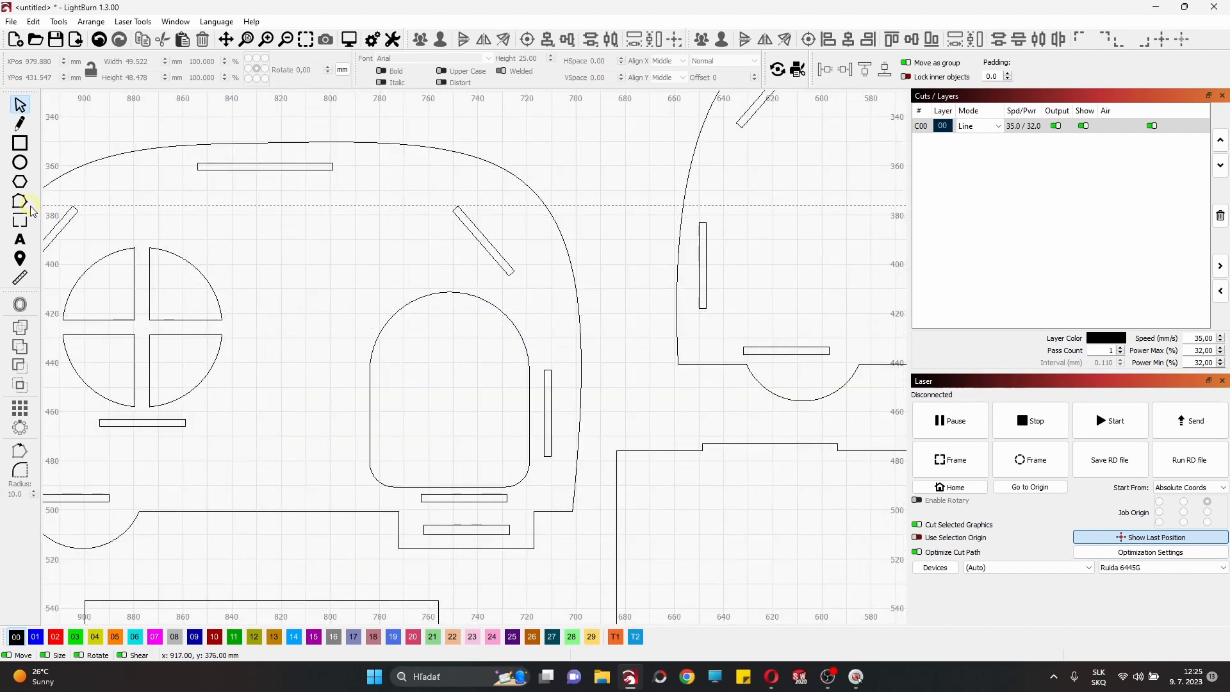
left_click(24, 243)
left_click(291, 232)
key("shift")
key("shift")
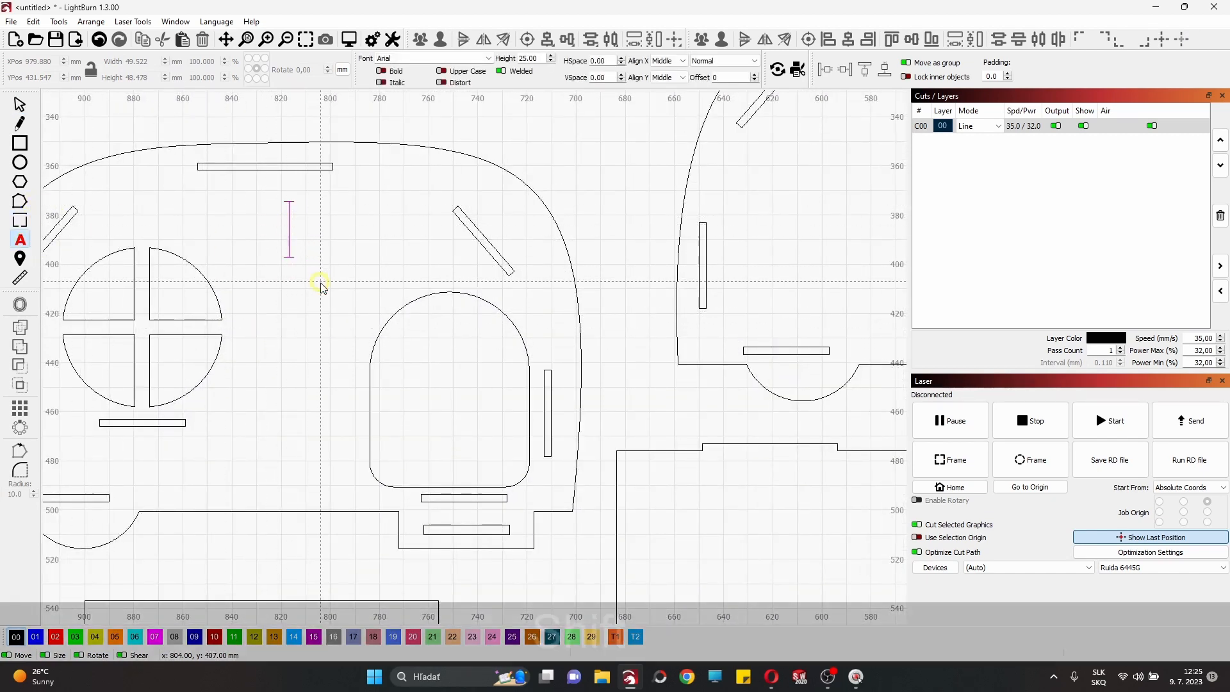
type("WELCOME")
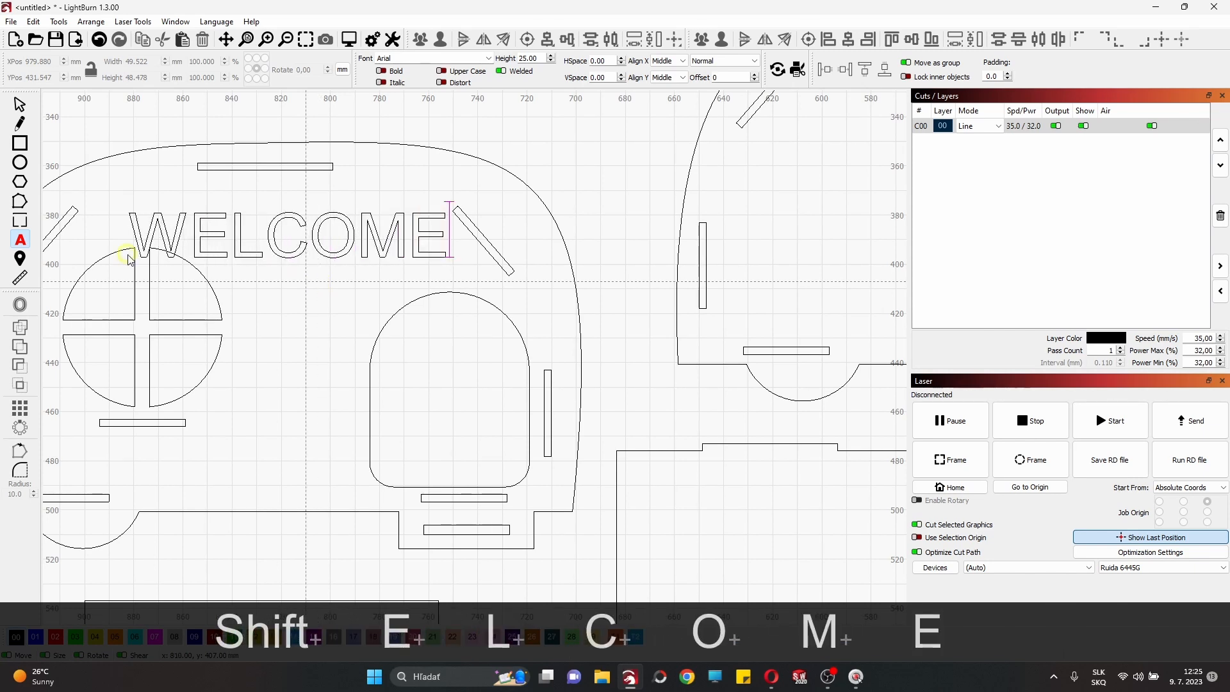
left_click(19, 107)
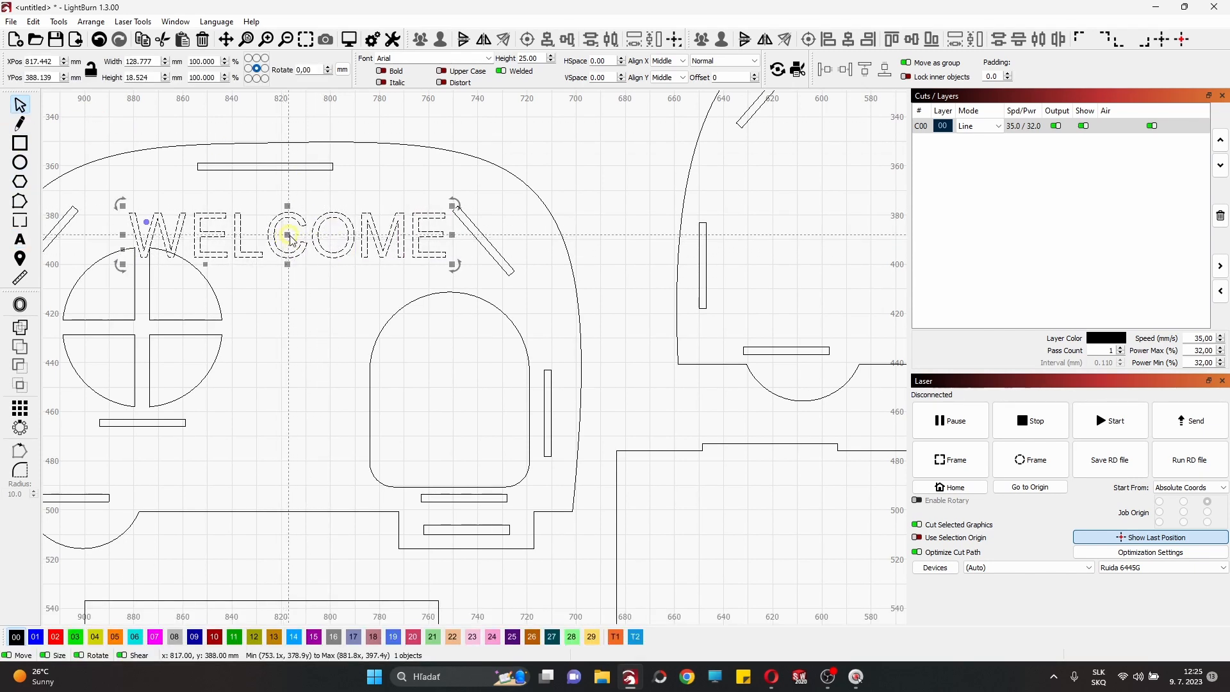
left_click_drag(292, 244, 385, 233)
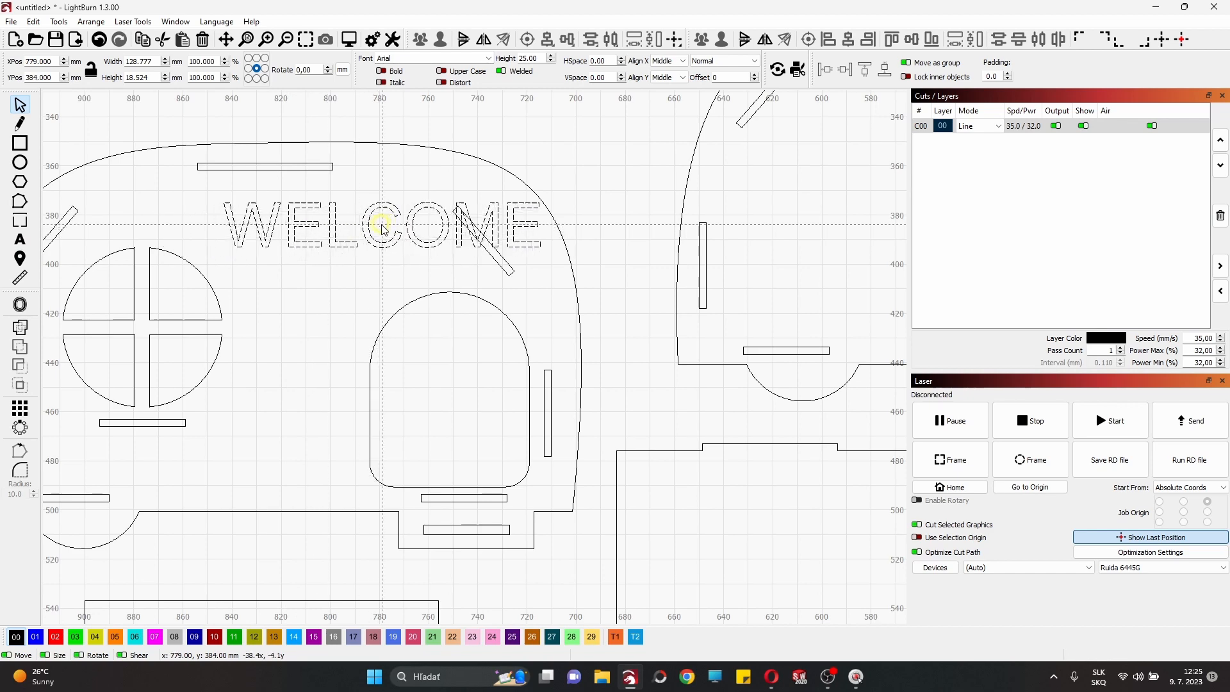
Assign the WELCOME text to the green layer 03.
left_click(75, 636)
scroll(330, 236, "up", 3)
scroll(318, 180, "down", 1)
scroll(318, 180, "up", 2)
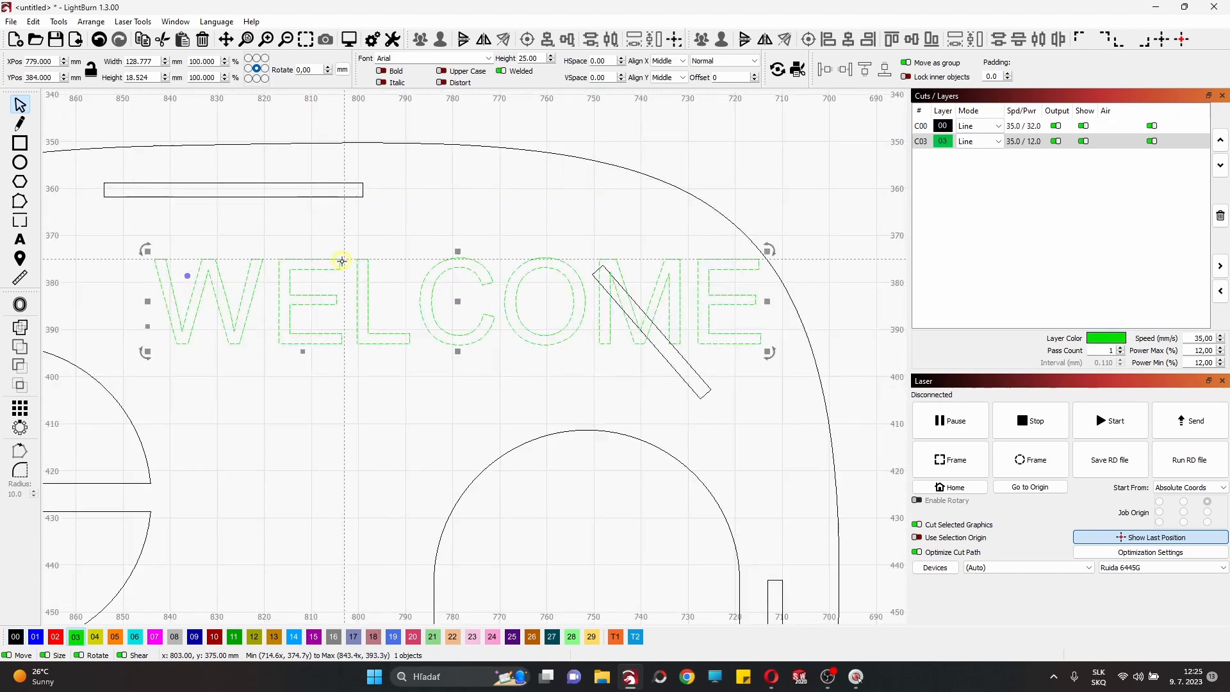
Set the WELCOME text's font to Algerian and scale it to about 72.6 × 13.7 mm at X 790, Y 382 mm.
left_click(489, 57)
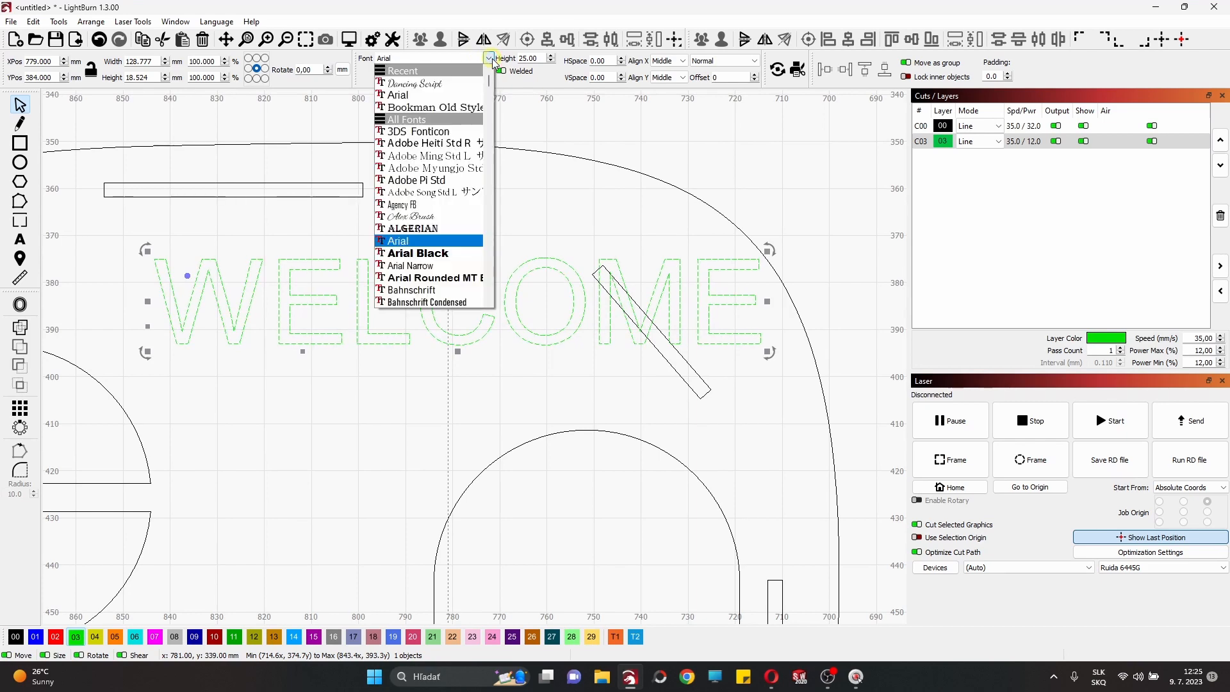
left_click(449, 228)
scroll(495, 255, "down", 2)
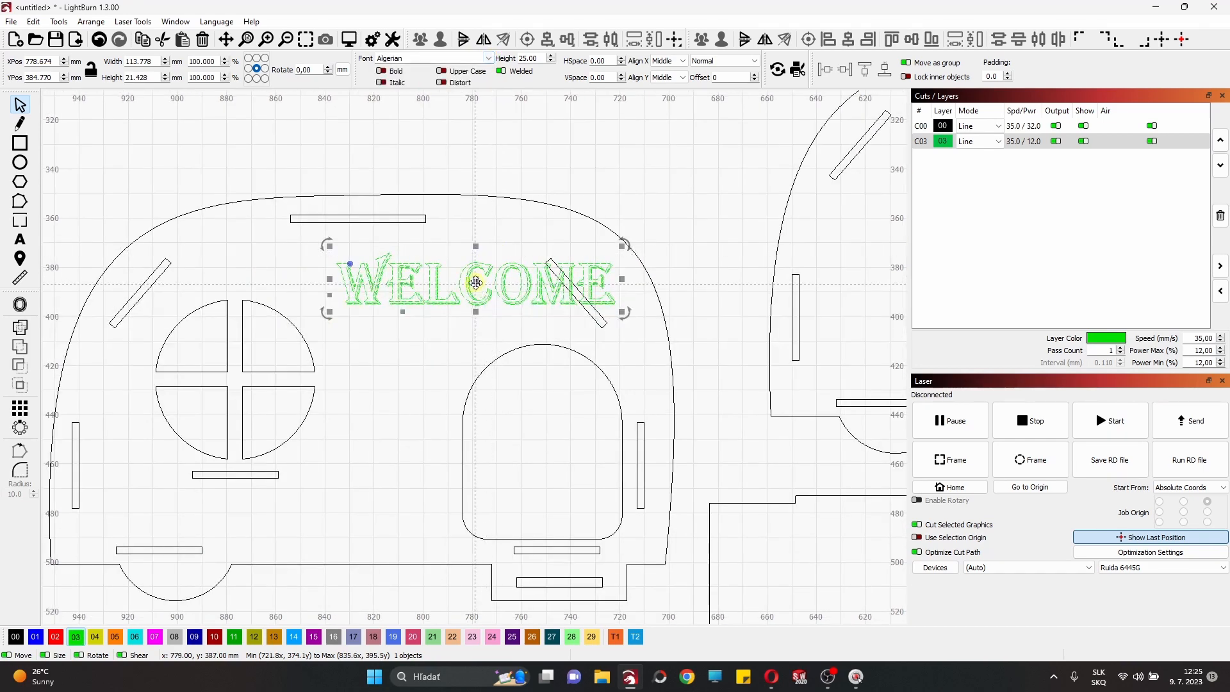
left_click_drag(594, 239, 594, 239)
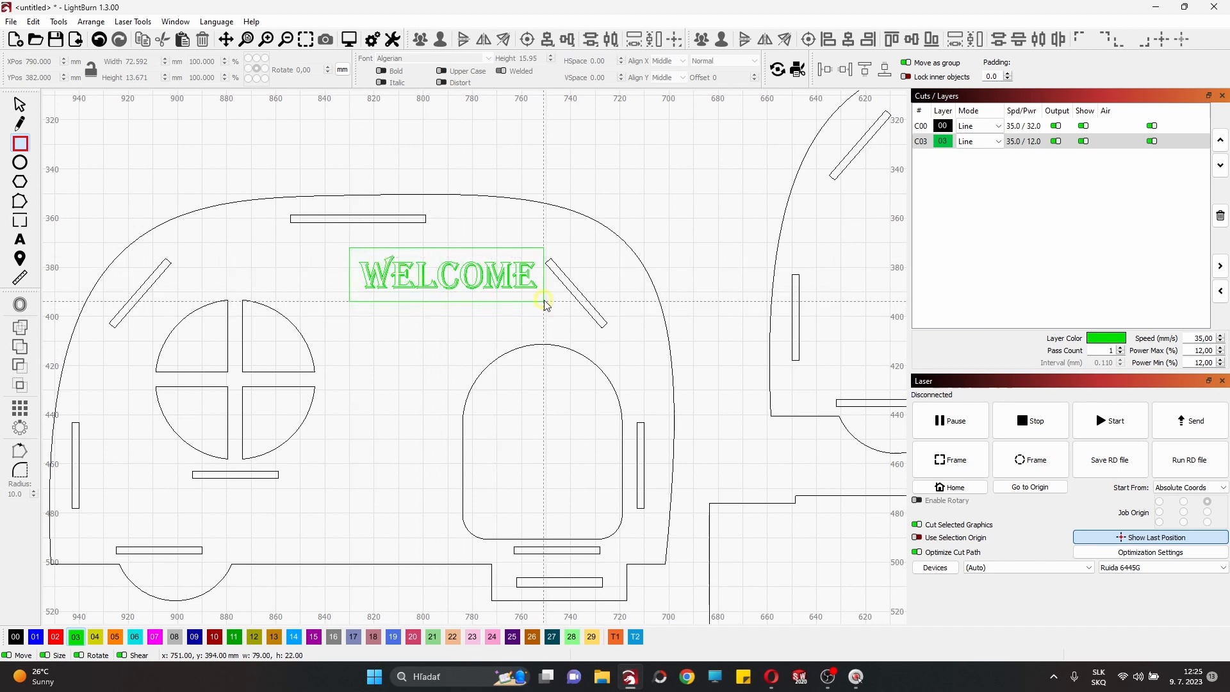
Draw a 79 × 21 mm rectangle around the WELCOME text and assign it to the black layer 00.
left_click_drag(544, 302, 544, 298)
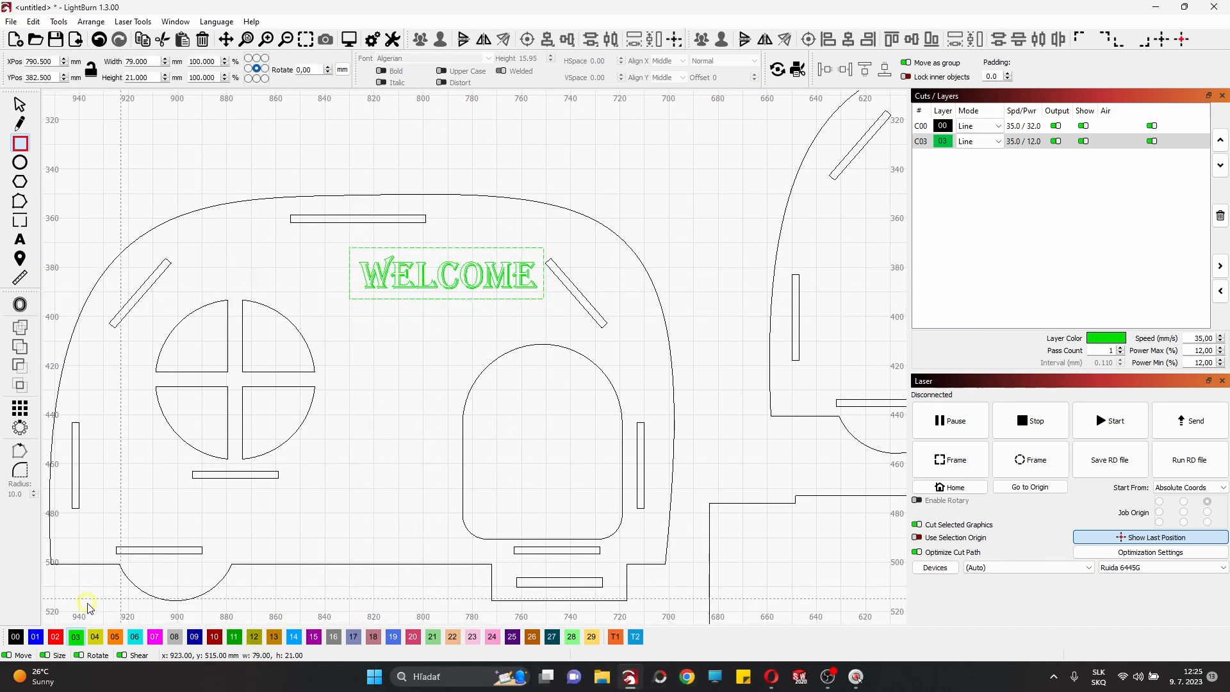
left_click(16, 637)
scroll(364, 337, "up", 2)
scroll(393, 181, "up", 2)
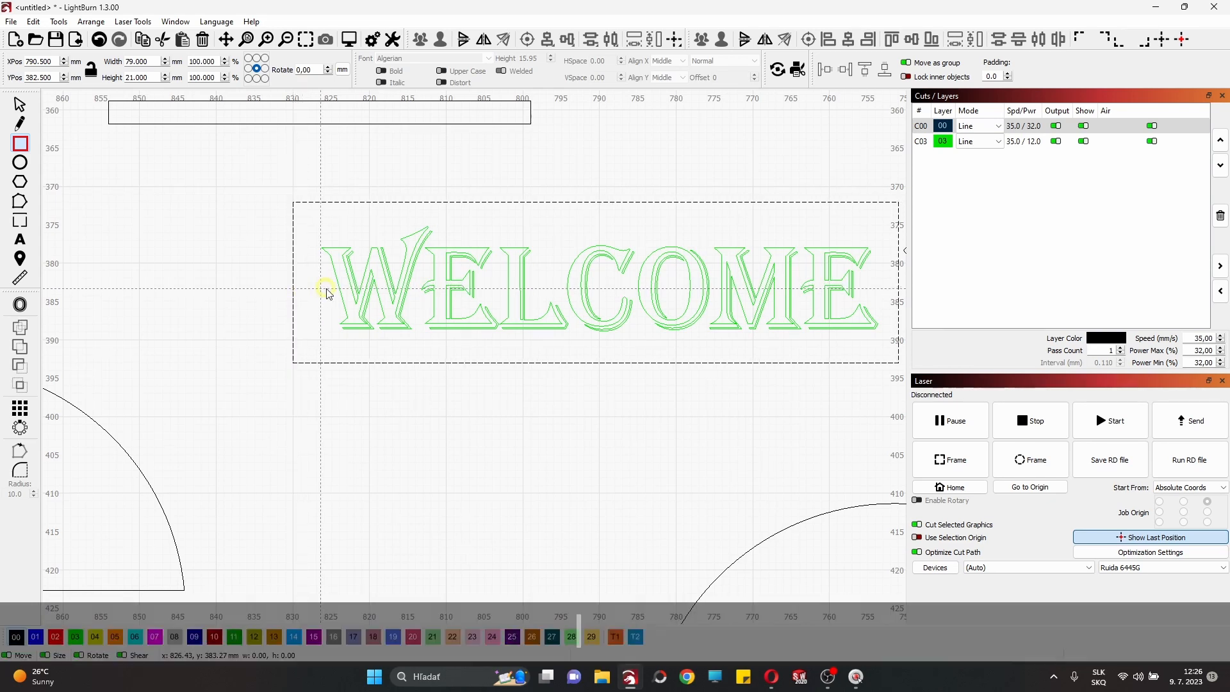
Convert the rectangle around the WELCOME text to an editable path.
left_click(20, 105)
right_click(276, 213)
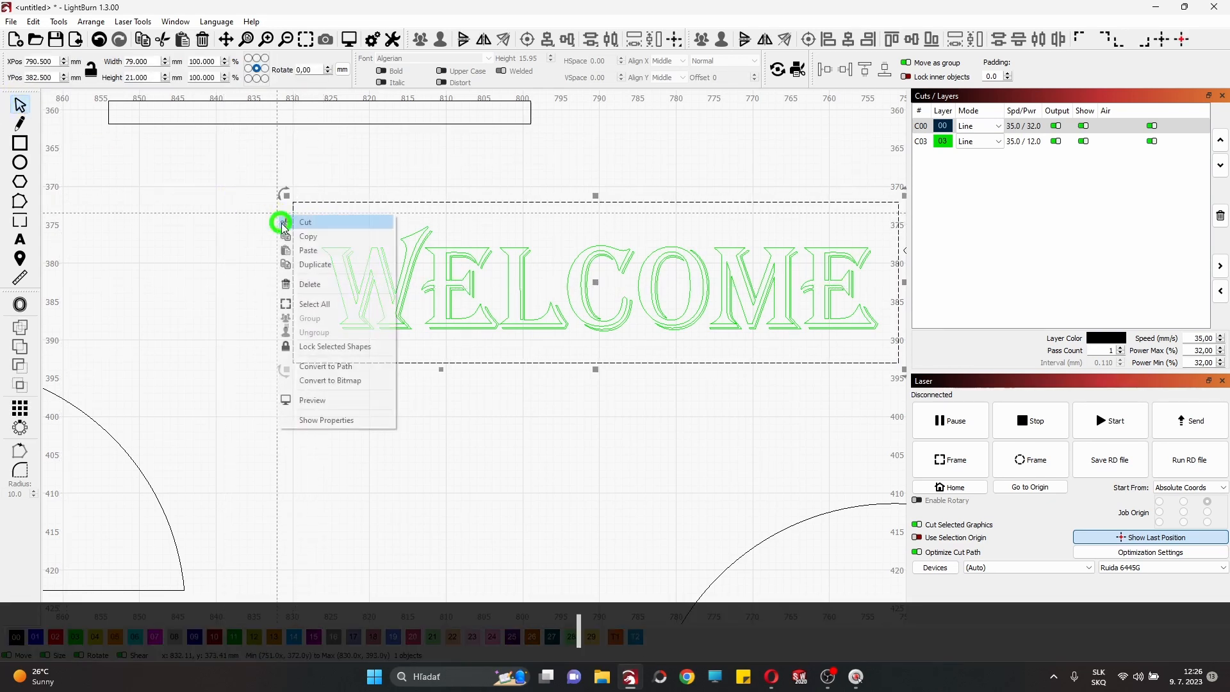
left_click(334, 370)
left_click(250, 313)
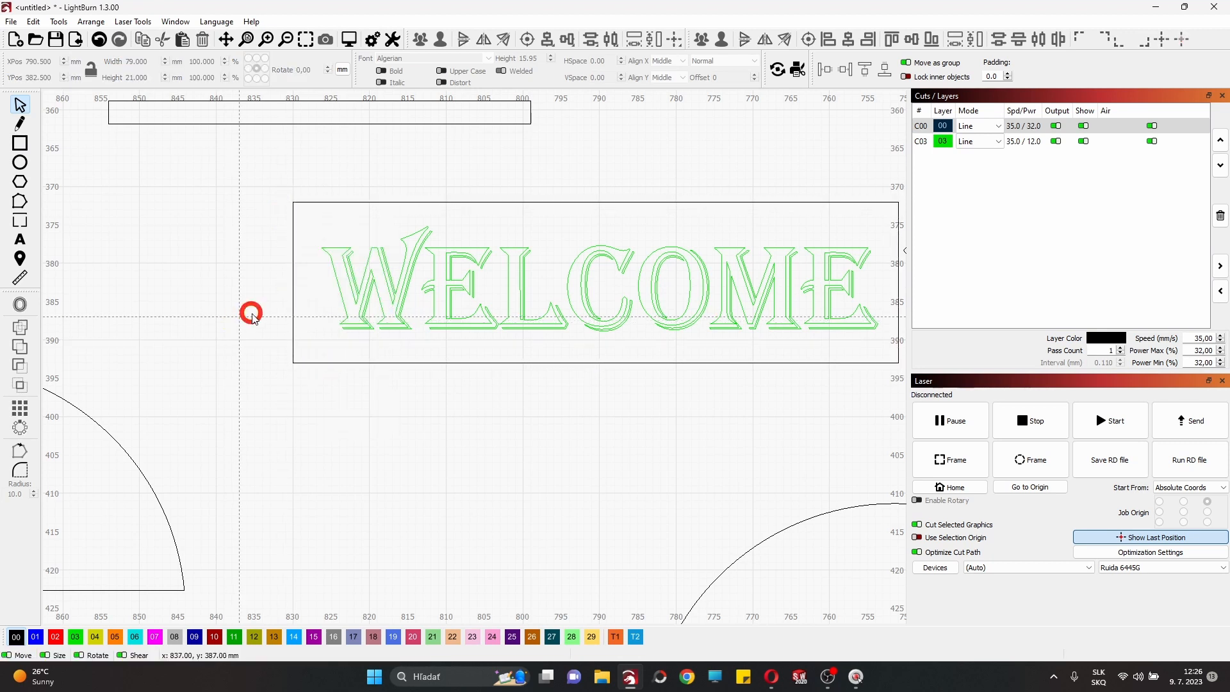
Insert a node midway on the rectangle's left edge and pull it inward about 12 mm to form a ribbon notch.
left_click(293, 282)
left_click(301, 296)
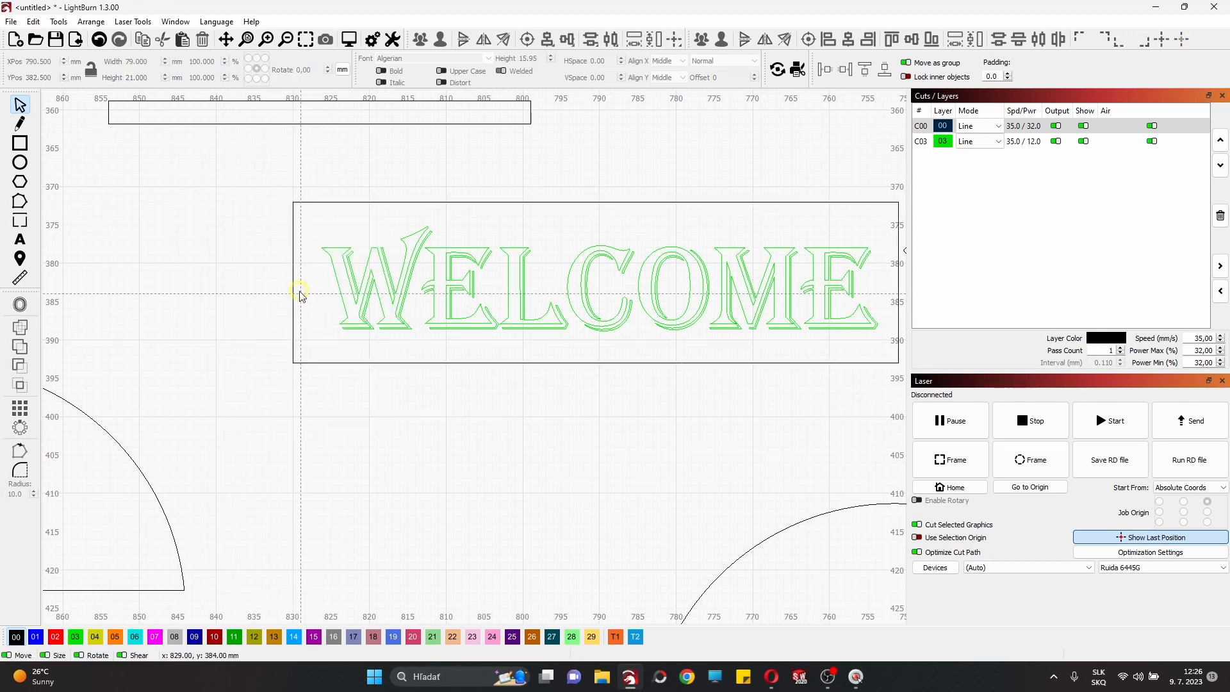
left_click(293, 283)
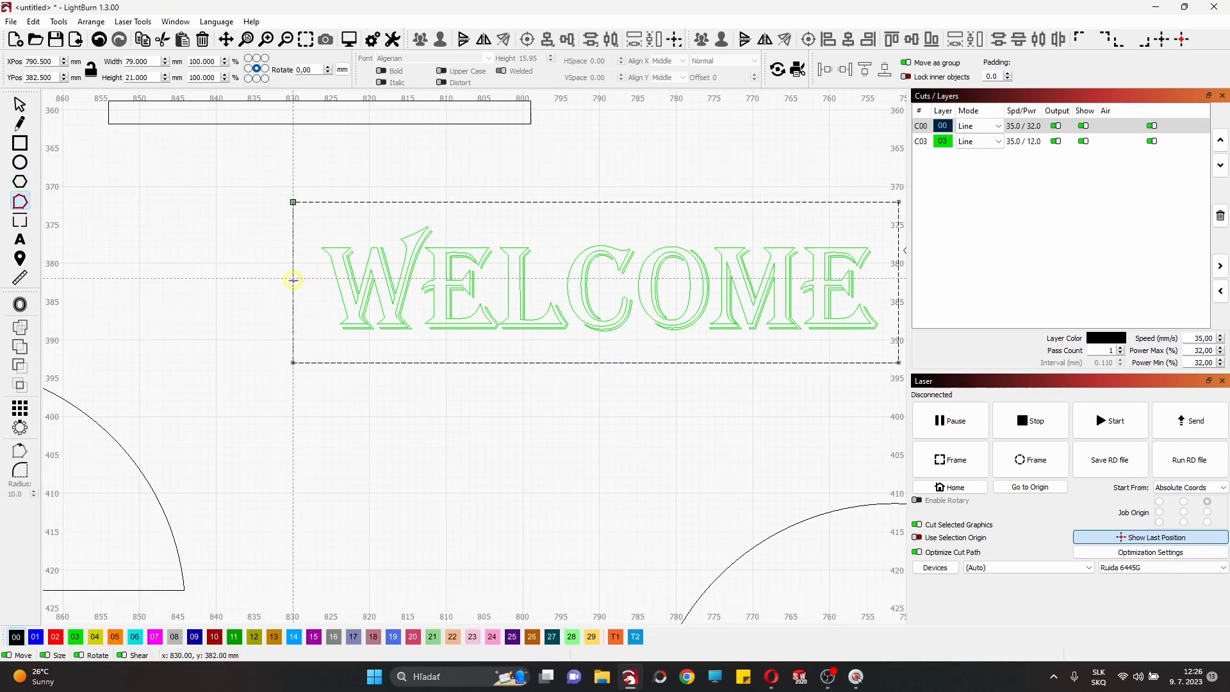
left_click_drag(293, 280, 301, 280)
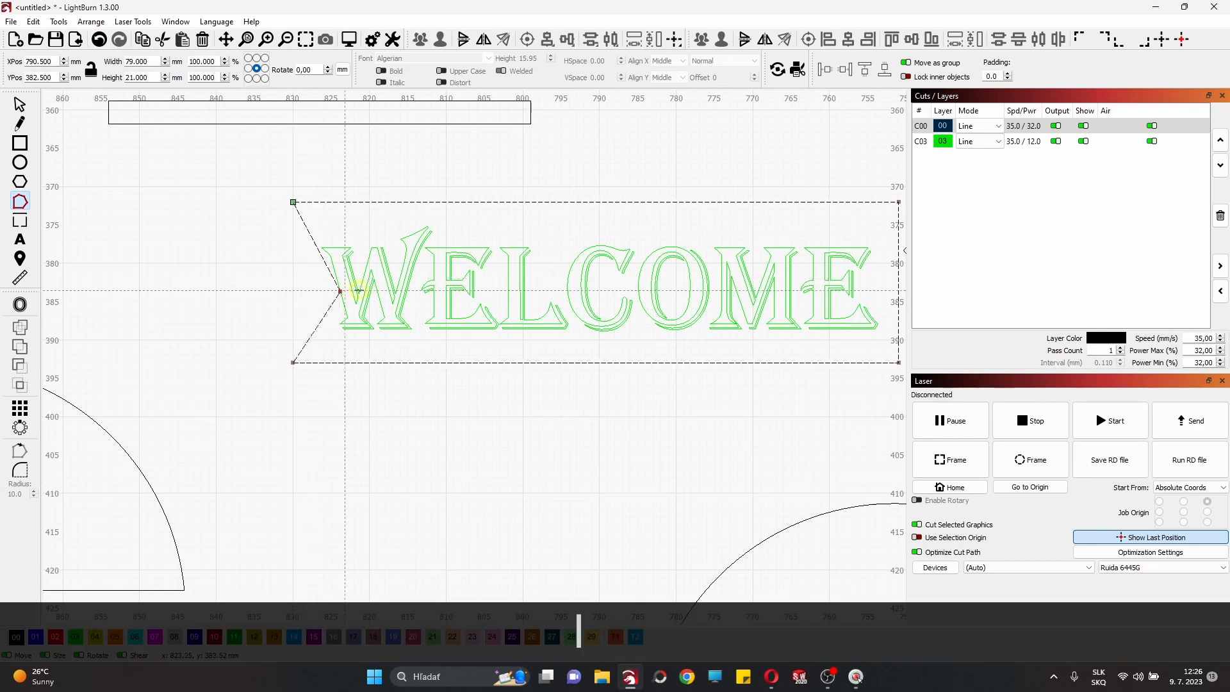
Insert a node midway on the rectangle's right edge and pull it inward about 12 mm to form the matching notch.
scroll(383, 280, "down", 3)
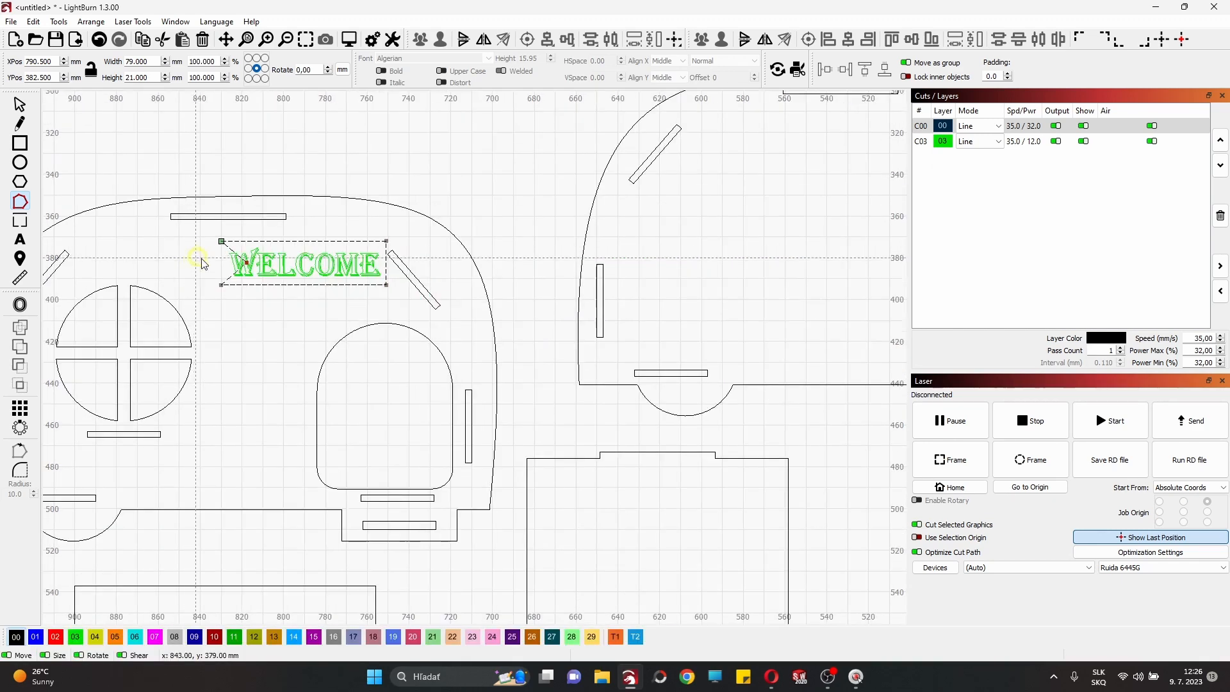
scroll(338, 242, "up", 5)
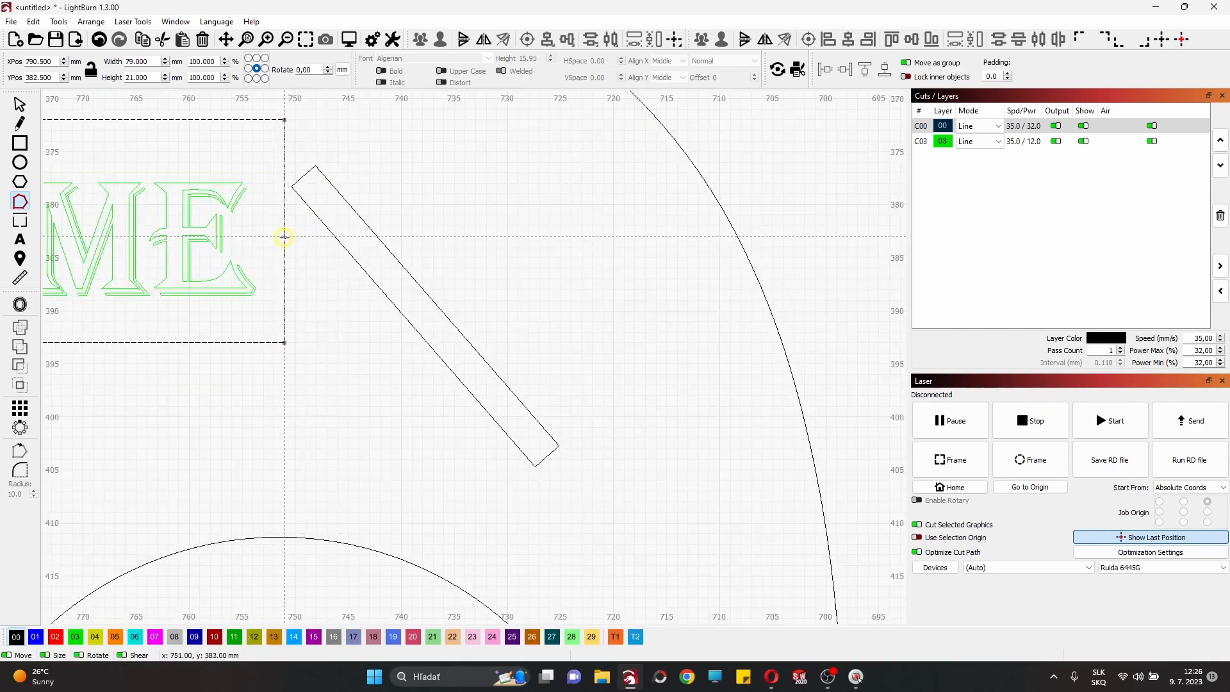
left_click_drag(284, 237, 248, 242)
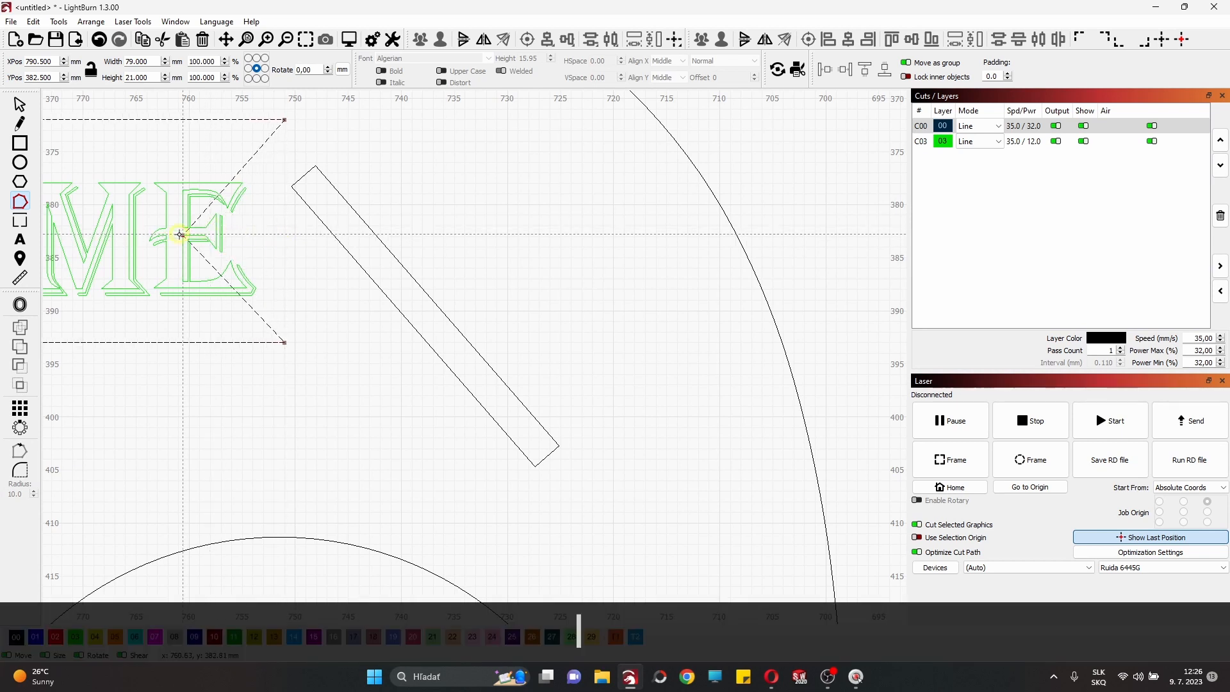
scroll(157, 236, "down", 5)
scroll(310, 198, "up", 3)
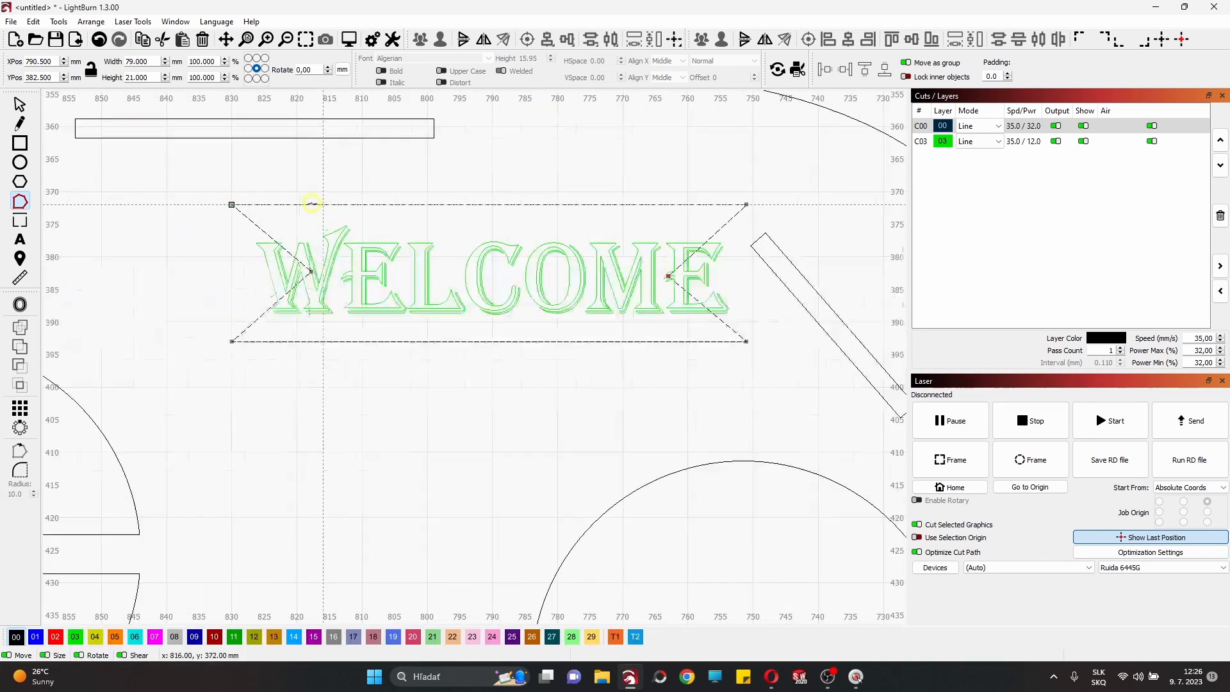
Stretch and flatten the ribbon to about 103.6 × 16.5 mm and centre it on the WELCOME text at about X 790, Y 383 mm.
left_click(19, 104)
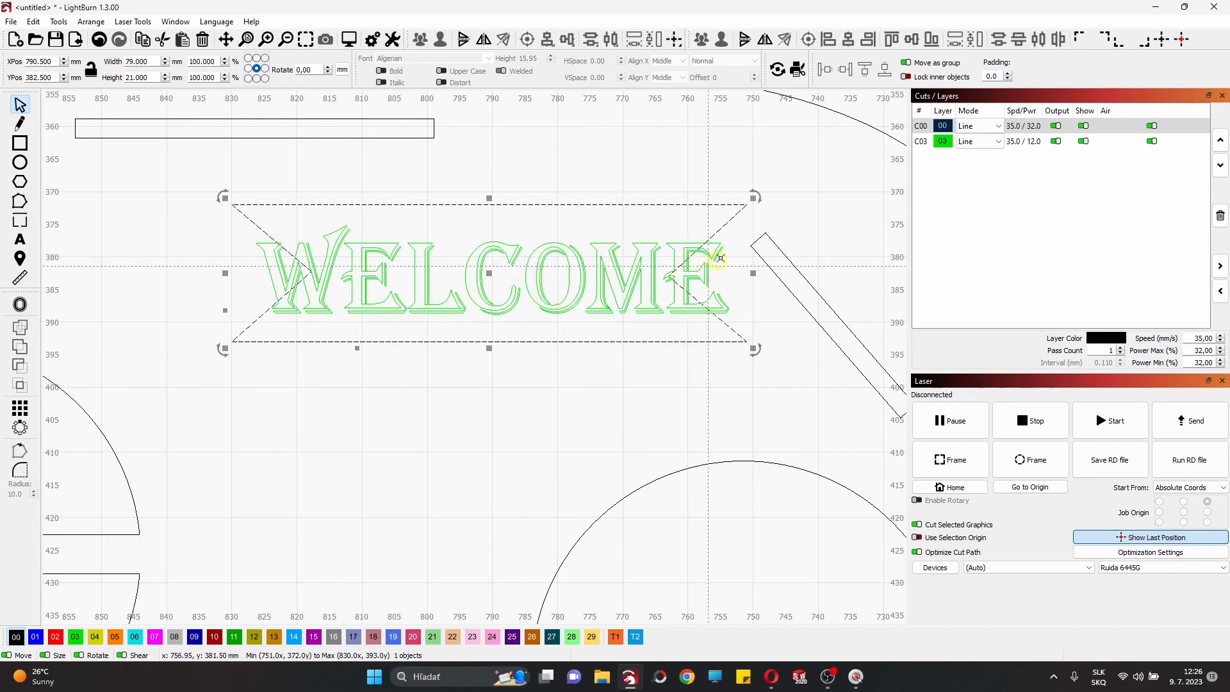
left_click_drag(755, 272, 805, 273)
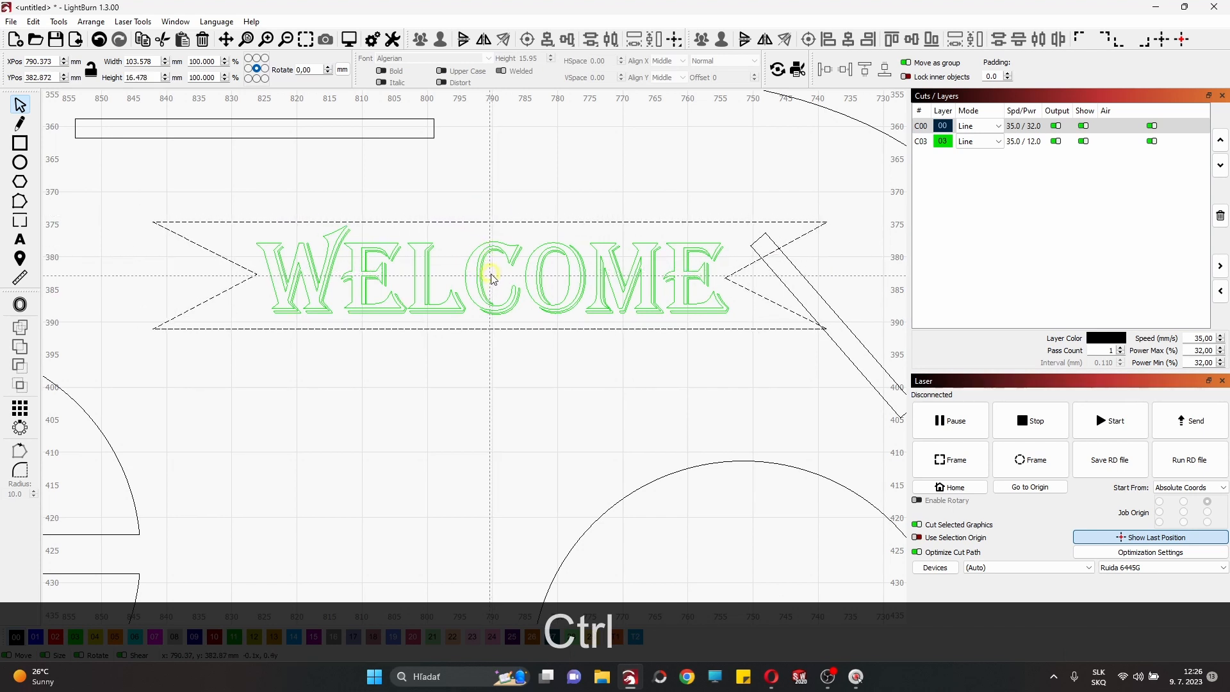
left_click_drag(492, 277, 493, 278)
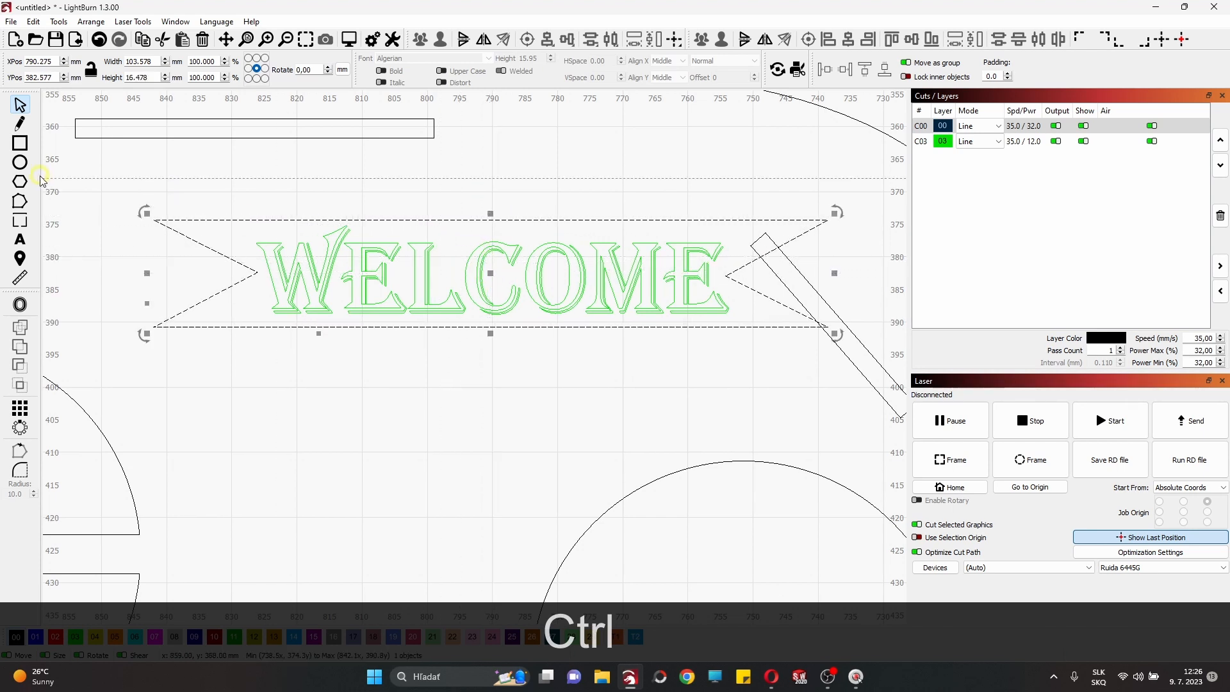
Turn the ribbon's upper and lower edges into smooth curves, bowing the upper one about 9 mm and the lower one about 12 mm upward.
left_click(20, 202)
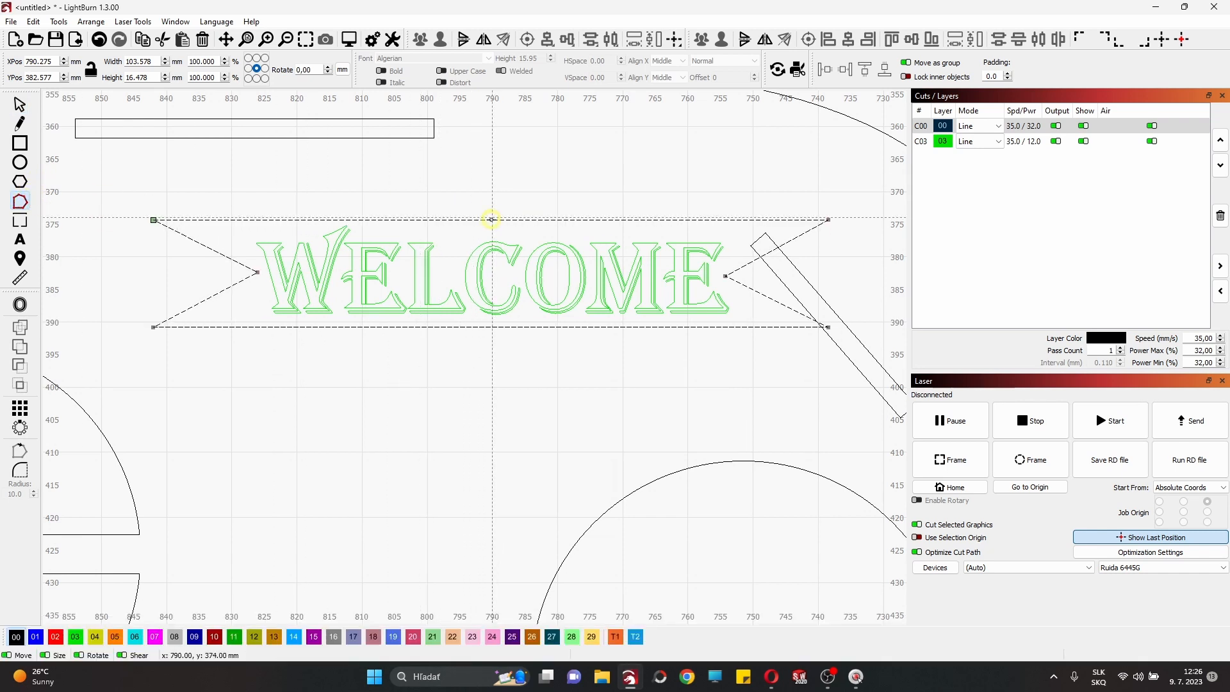
key("s")
left_click_drag(492, 218, 489, 159)
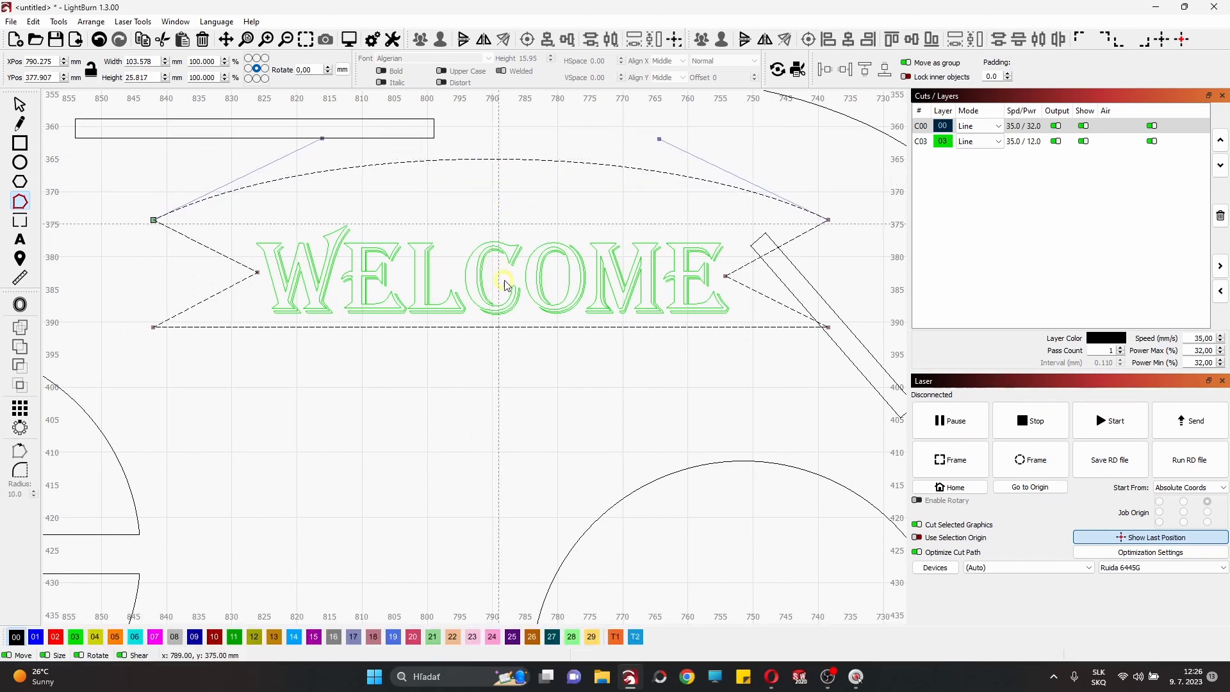
key("s")
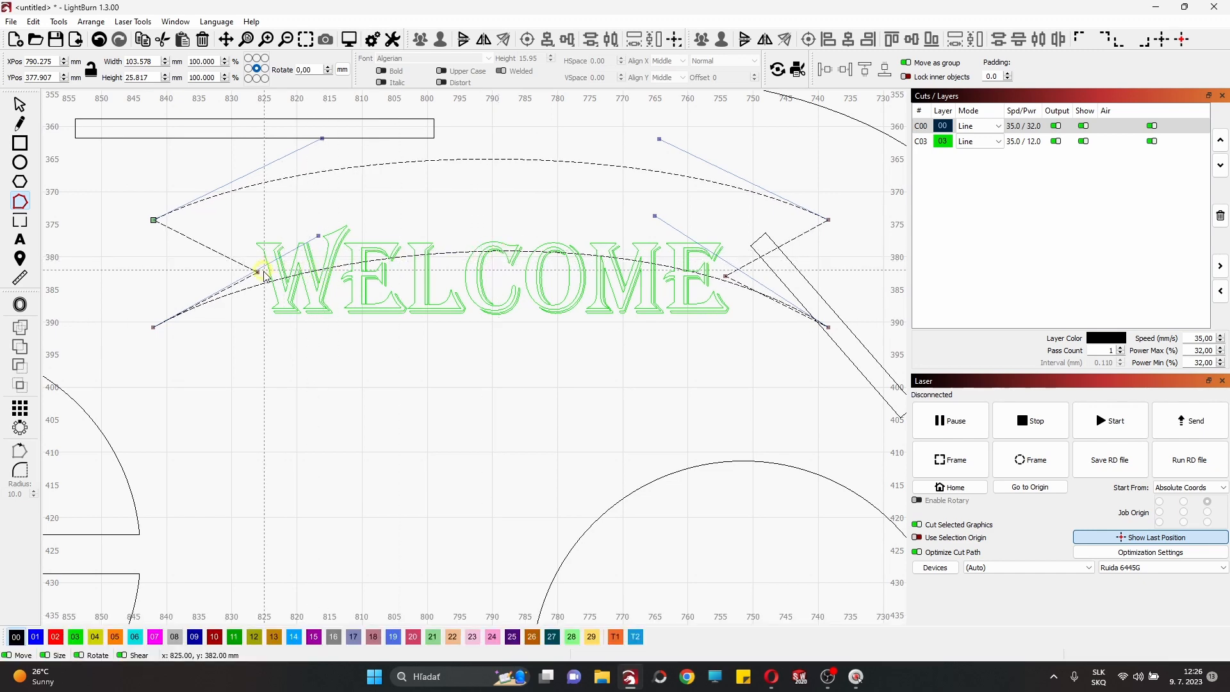
Select both notch nodes of the ribbon and shift them up about 6 mm.
key("ctrl")
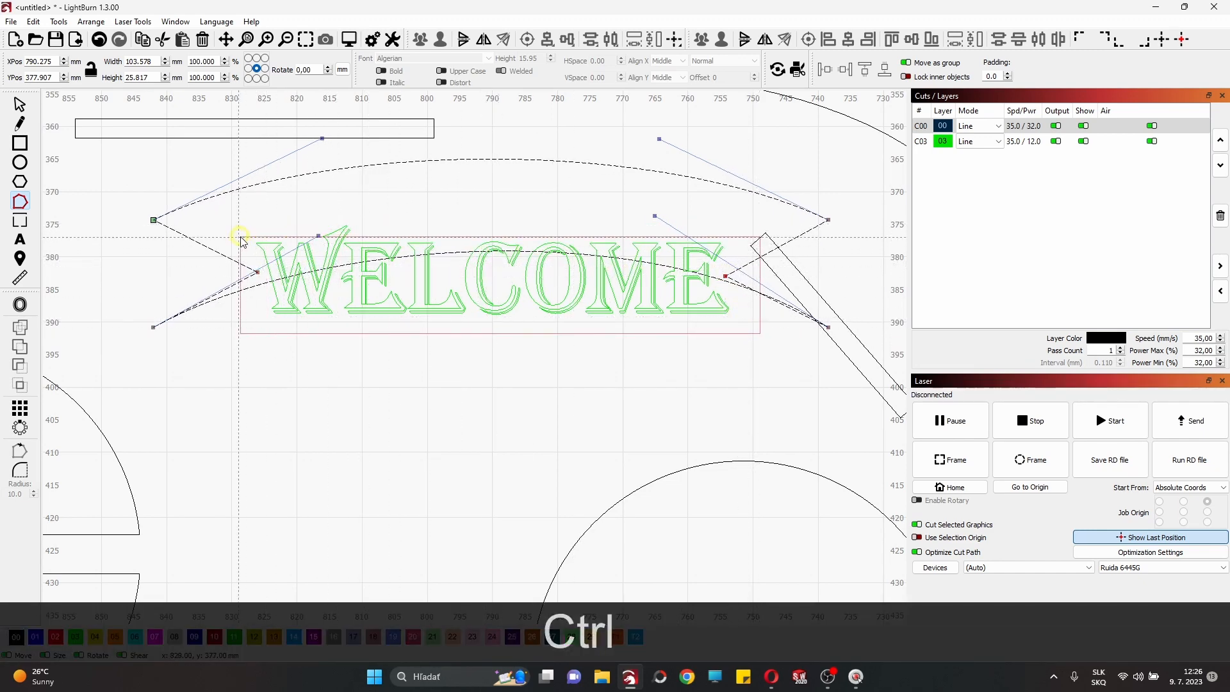
key("Up")
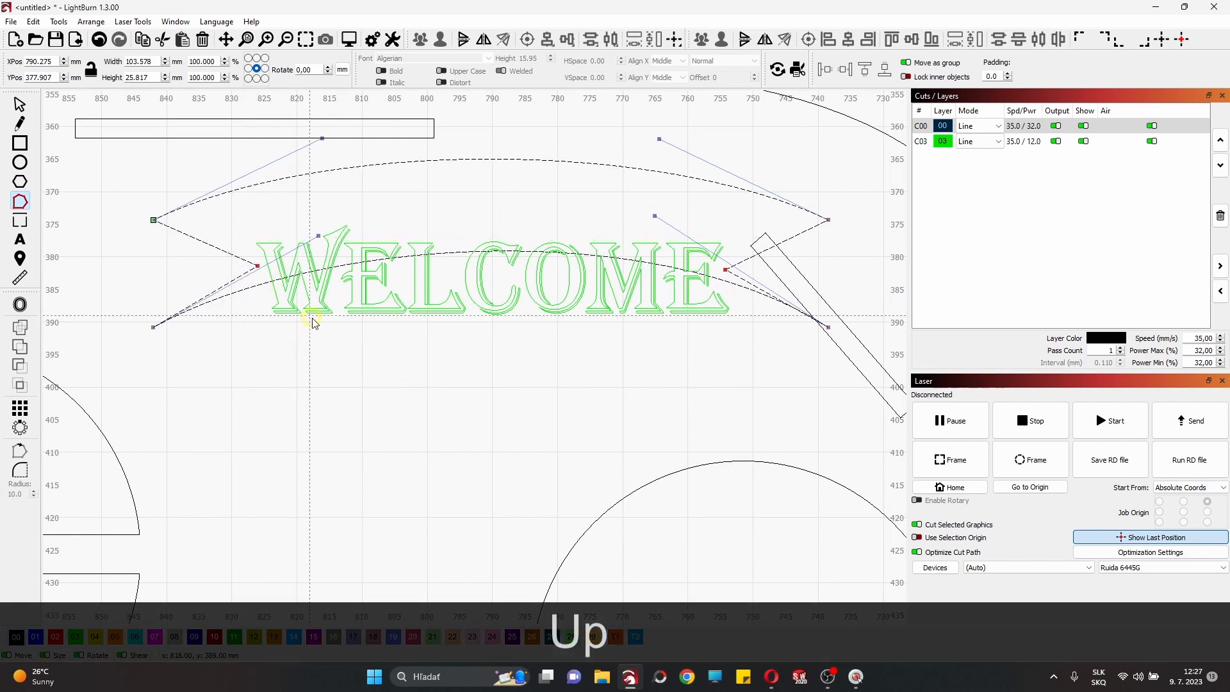
key("Up")
key("Up")
key("Up")
key("Up")
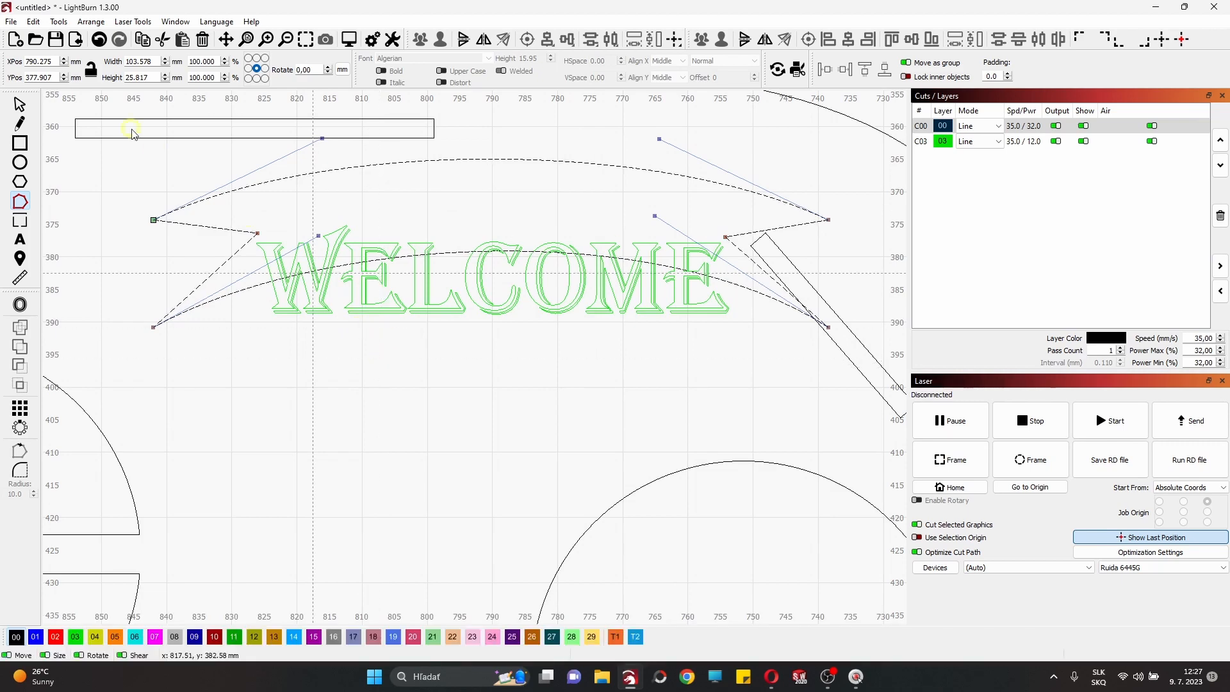
Move the WELCOME text into the ribbon and bend it along the arch, centred at about X 789, Y 374 mm.
left_click(491, 315)
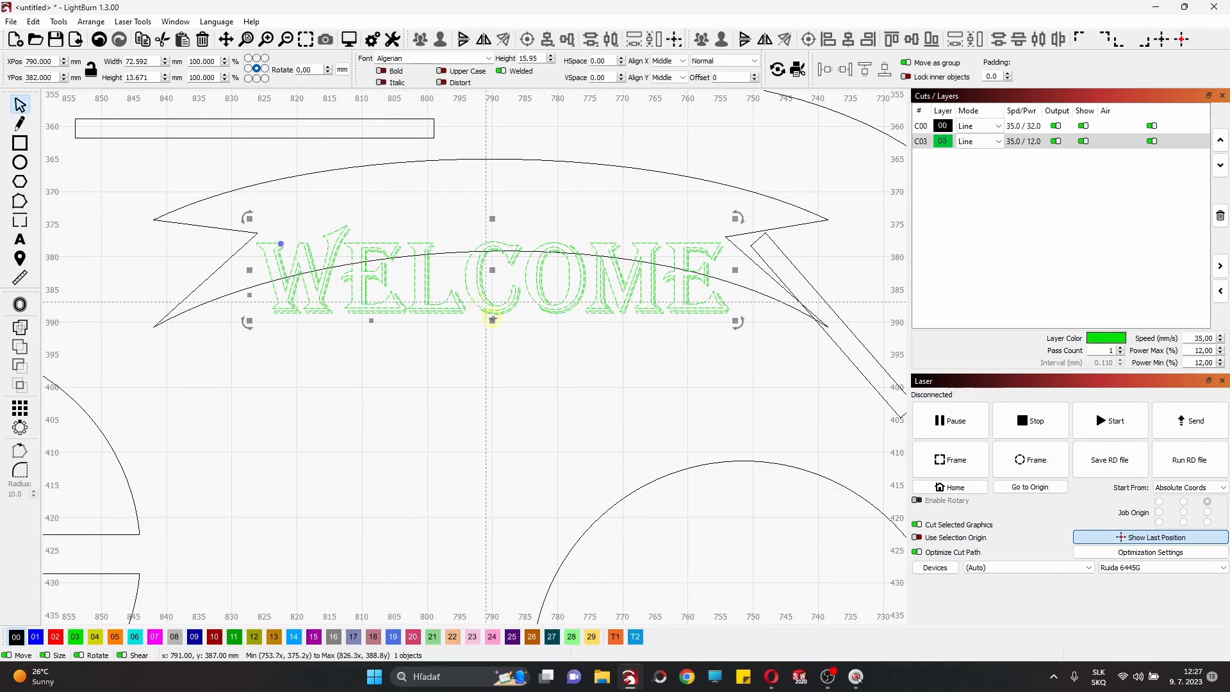
scroll(490, 316, "up", 2)
left_click_drag(522, 317, 530, 249)
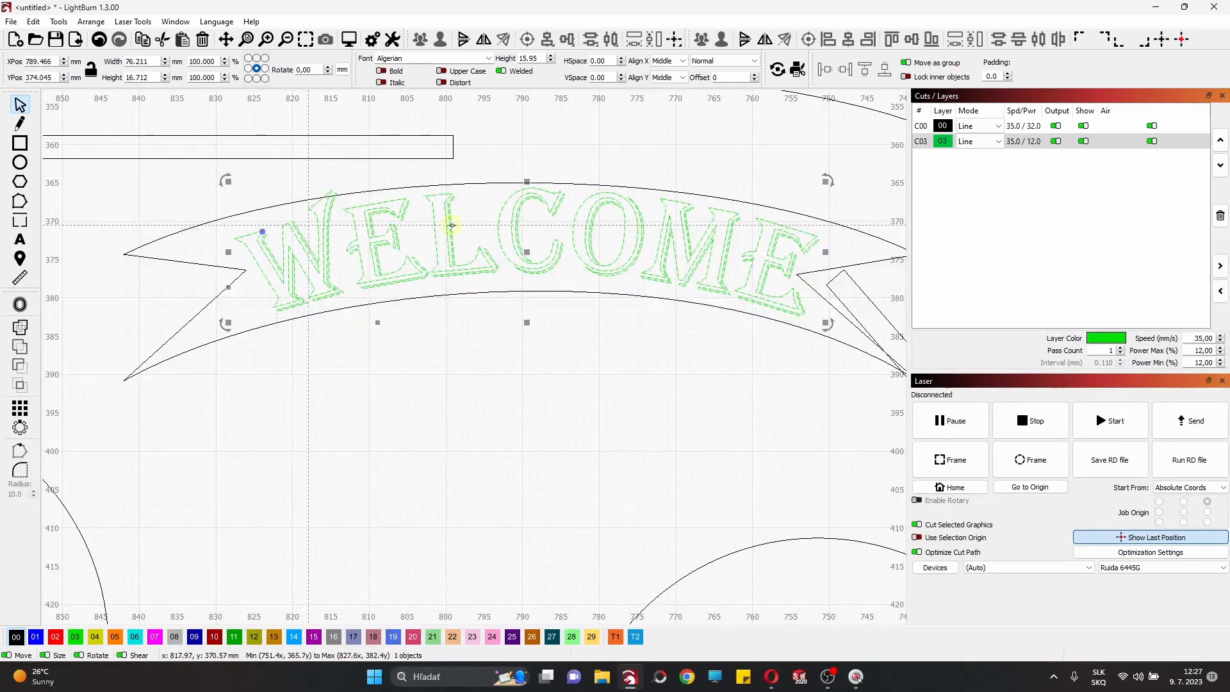
Scale the bent WELCOME text down to about 66.4 × 13.8 mm and move it inside the ribbon.
key("ctrl")
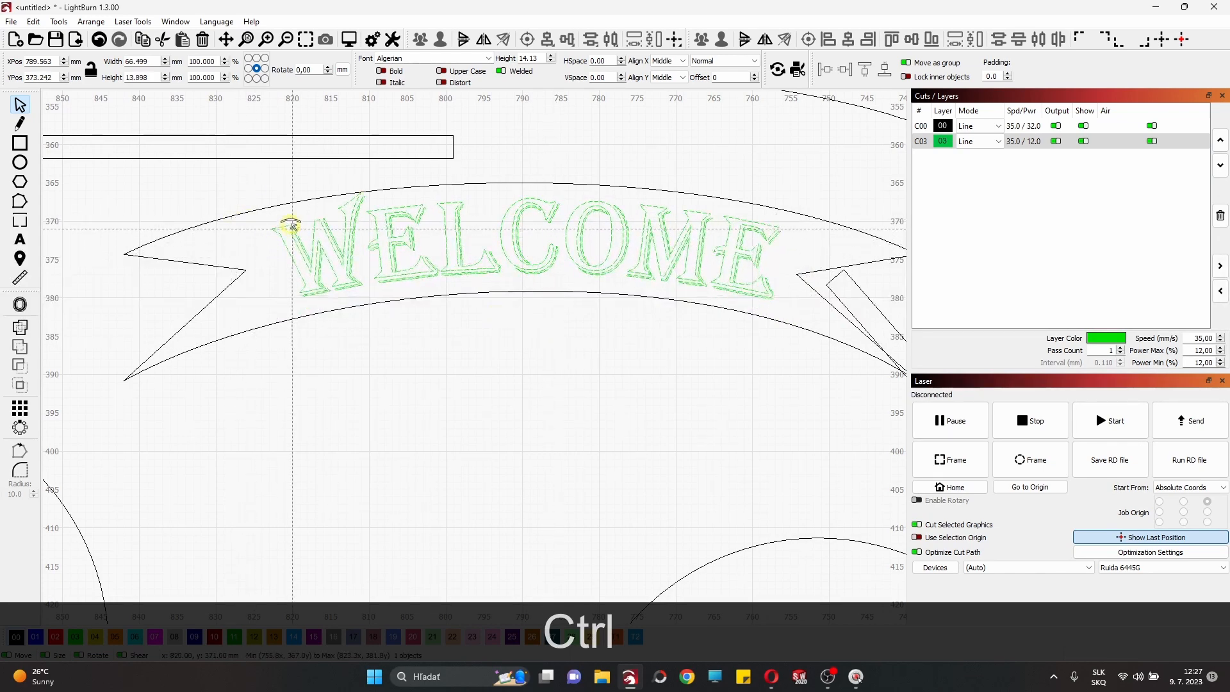
left_click_drag(291, 226, 291, 225)
left_click_drag(528, 242, 525, 255)
scroll(529, 296, "down", 4)
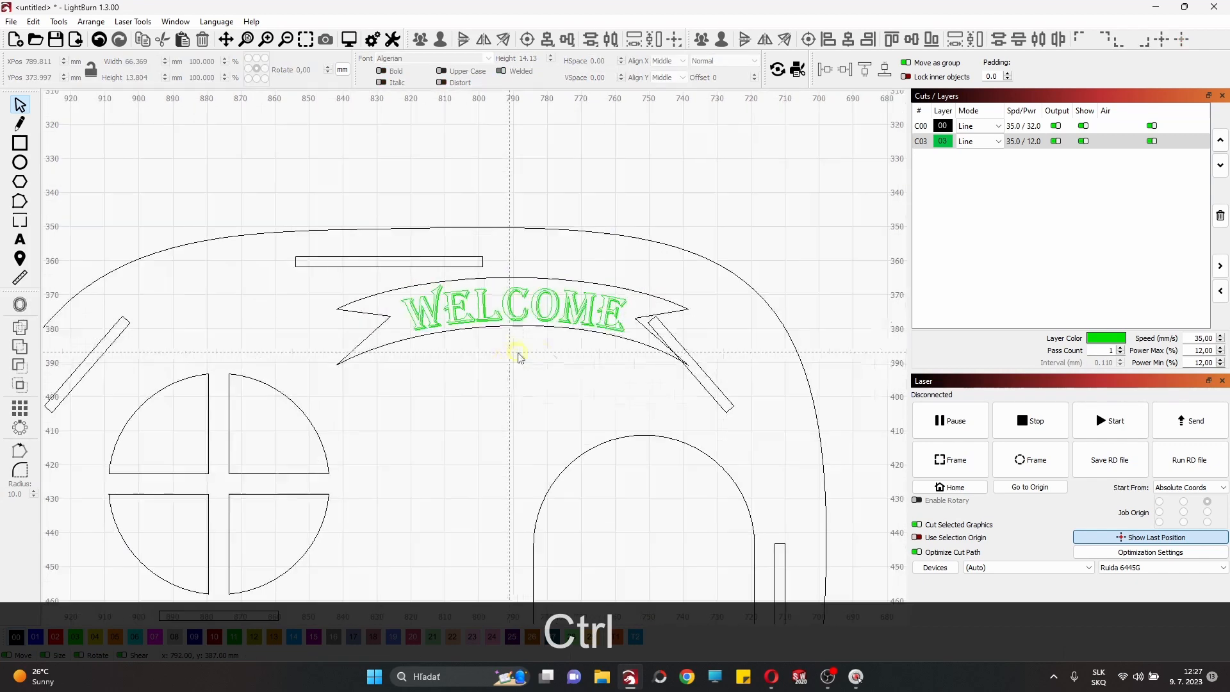
Align the centres of the WELCOME text and ribbon, and nudge the text up to about X 790.3, Y 373.9 mm.
left_click(552, 330, "ctrl")
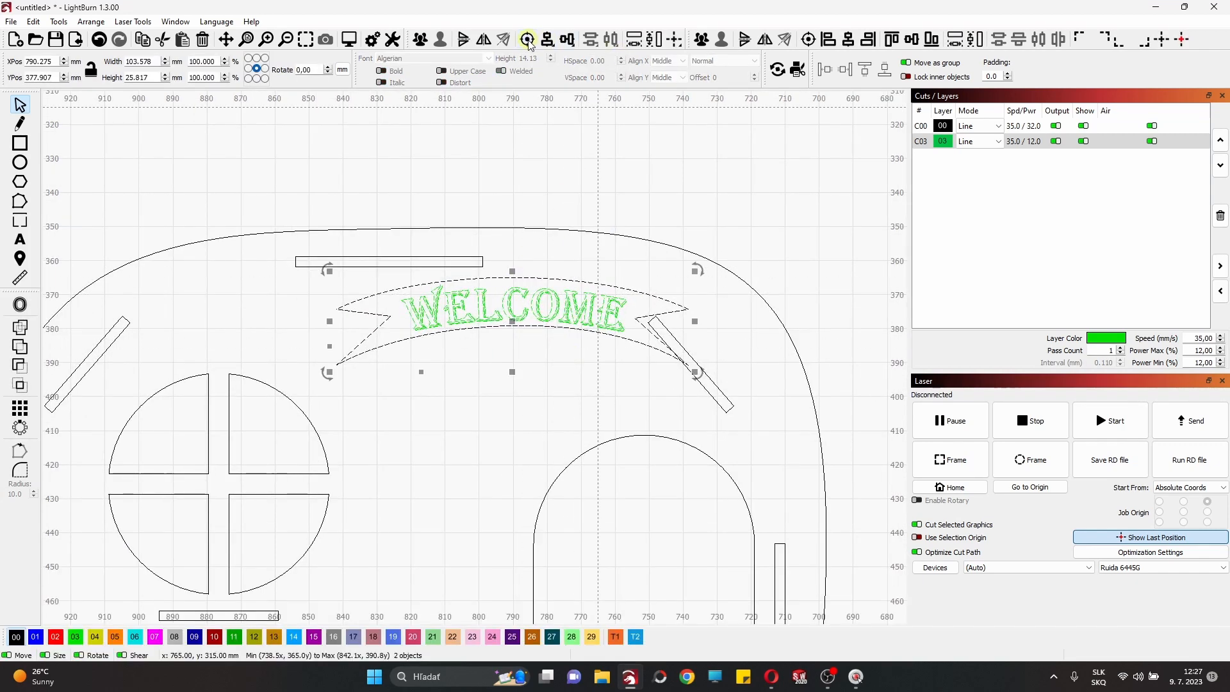
scroll(537, 286, "up", 3)
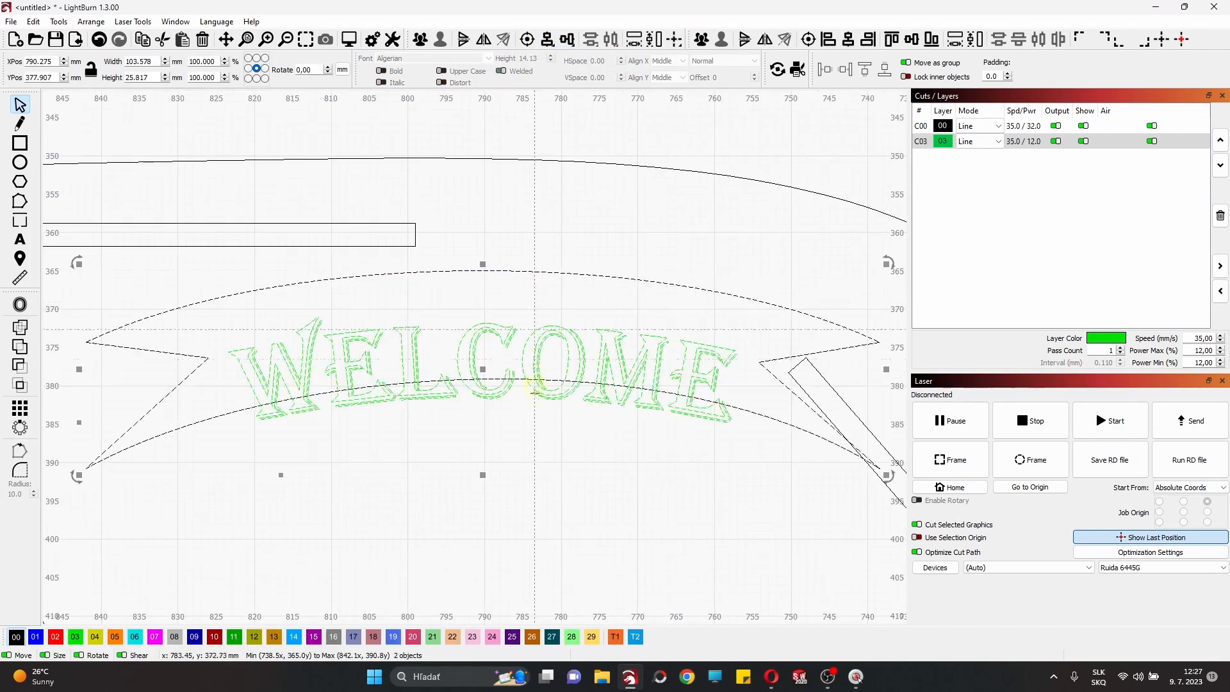
left_click(510, 415)
key("Up")
key("Up")
key("Up")
key("Up")
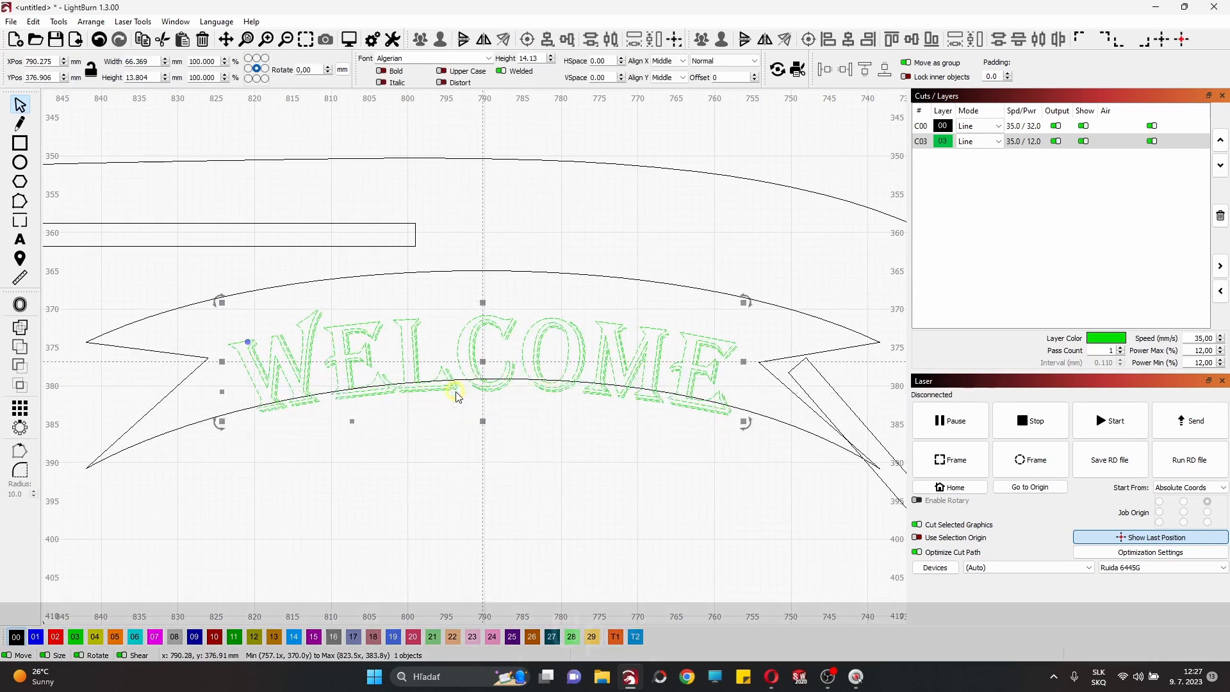
key("Up")
key("Down")
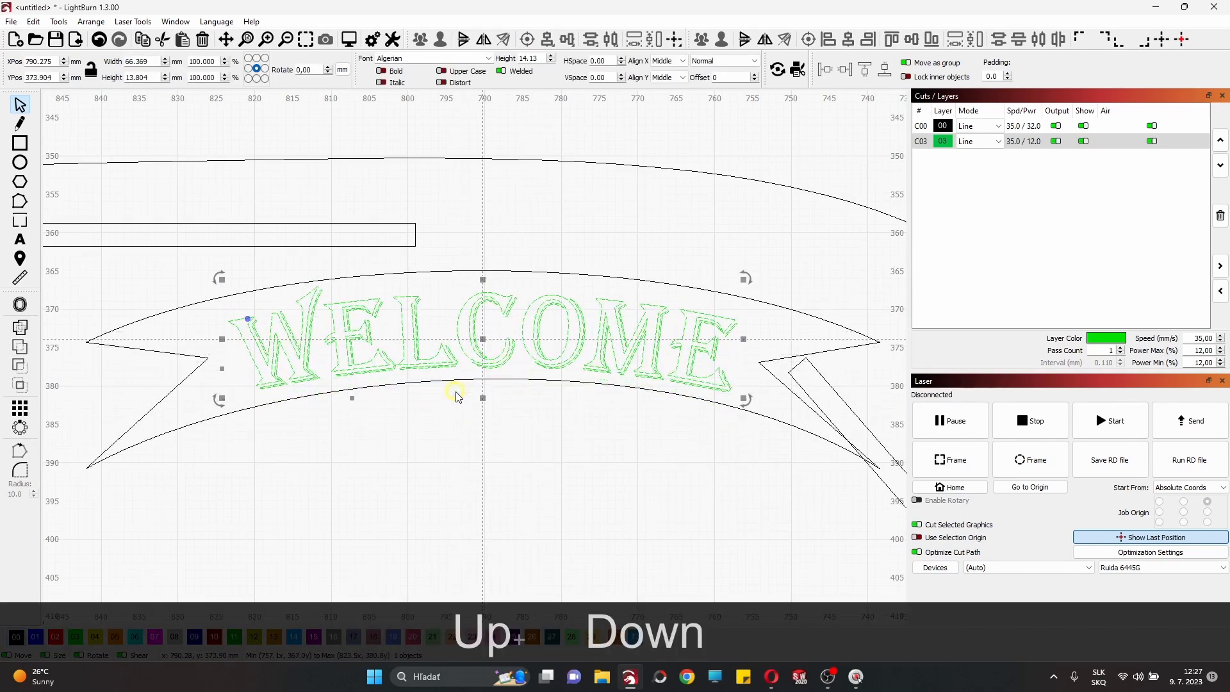
Select the WELCOME text together with the ribbon and group them.
left_click_drag(537, 237, 514, 365)
right_click(469, 340)
left_click(538, 442)
scroll(590, 256, "down", 3)
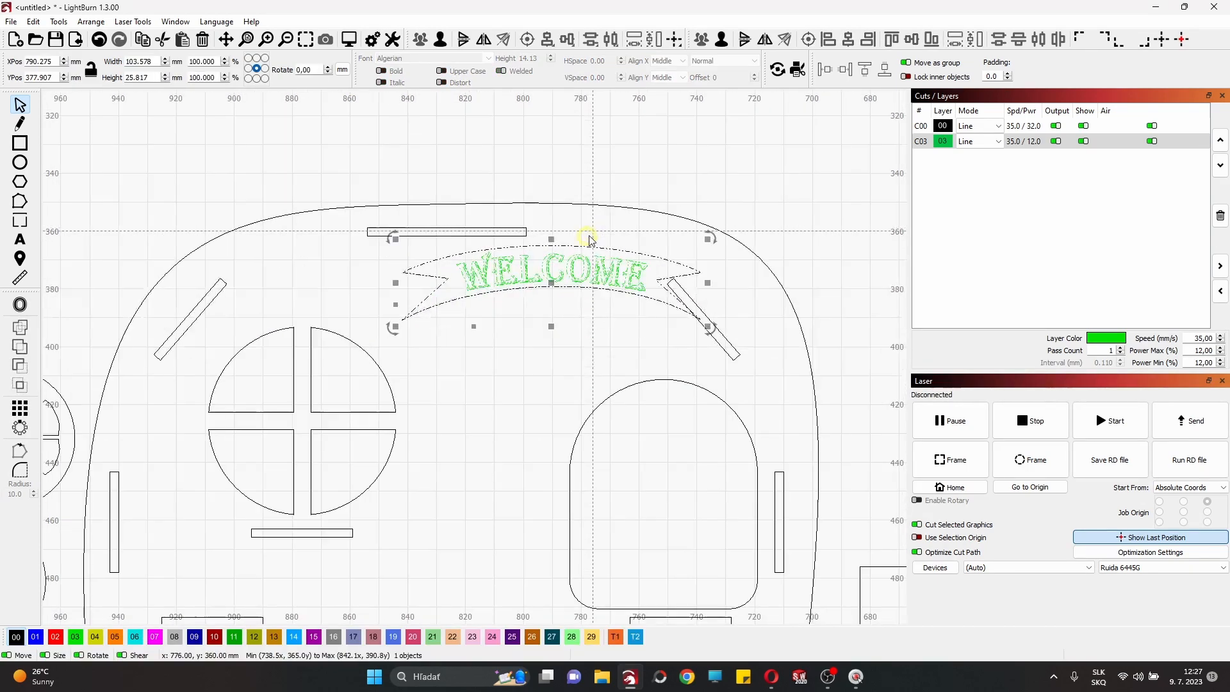
Shrink the WELCOME banner group to about 87 × 21.9 mm and place it between the roof slots at about X 802, Y 383 mm.
scroll(590, 319, "up", 1)
scroll(590, 319, "up", 2)
left_click_drag(516, 255, 515, 362)
scroll(621, 423, "down", 3)
scroll(736, 389, "up", 2)
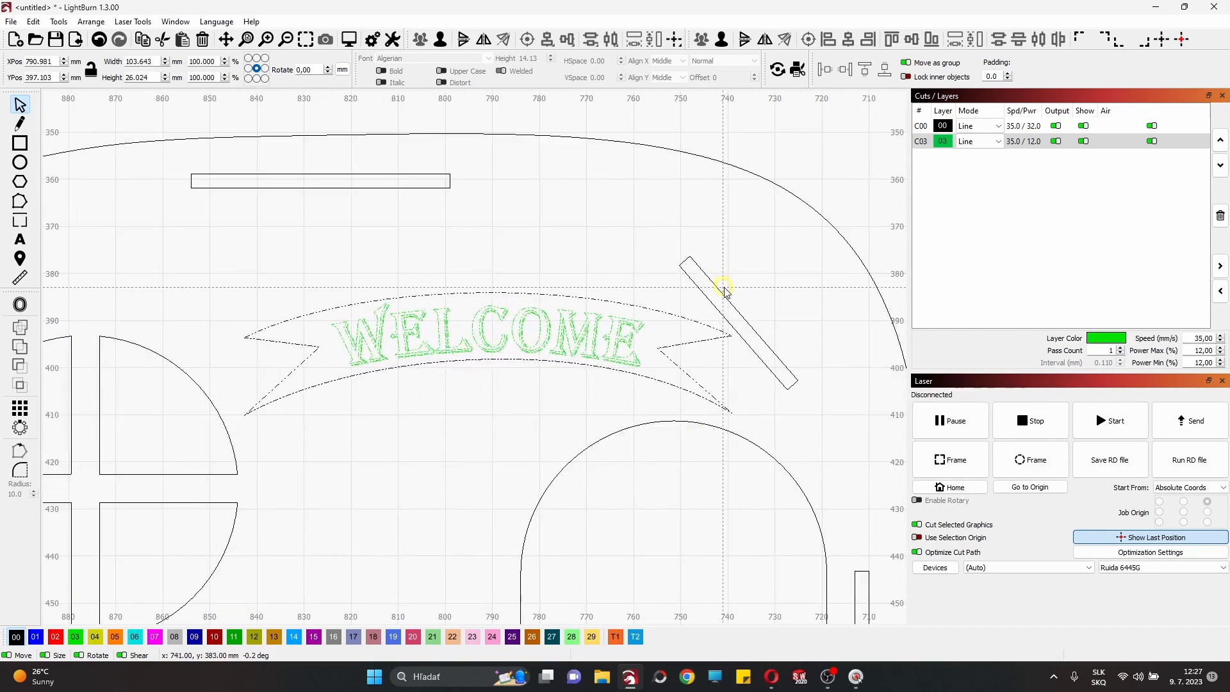
left_click(615, 327)
left_click_drag(497, 351, 459, 338)
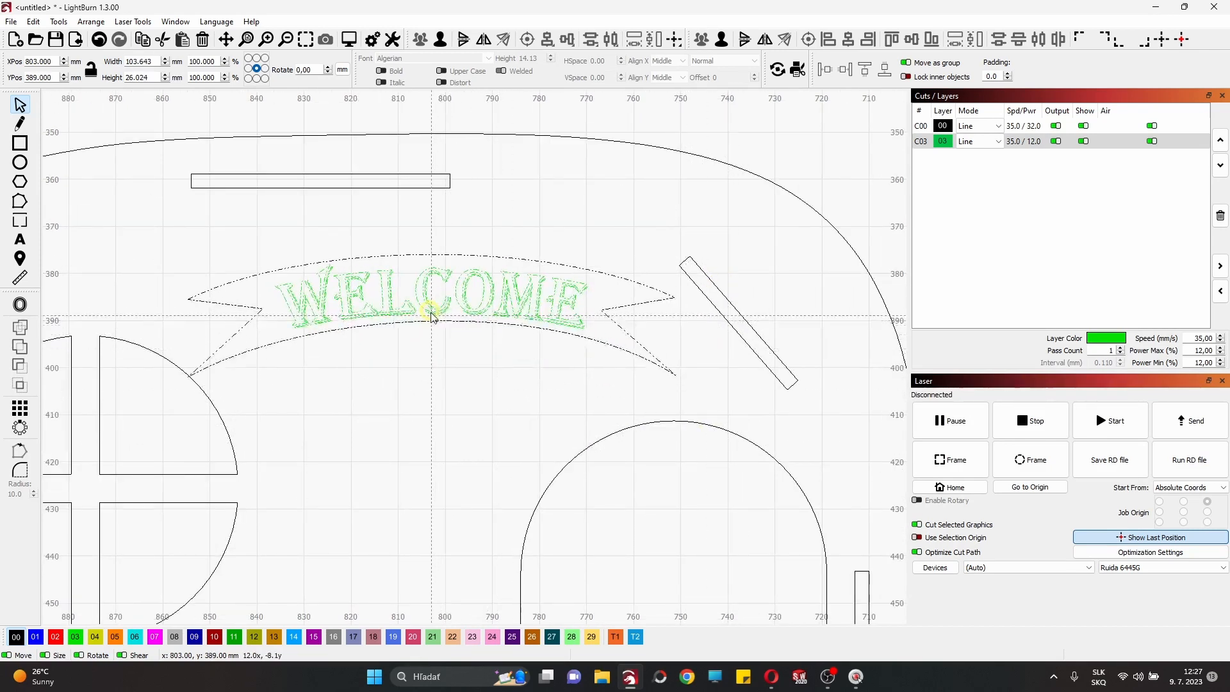
left_click_drag(438, 284, 427, 276)
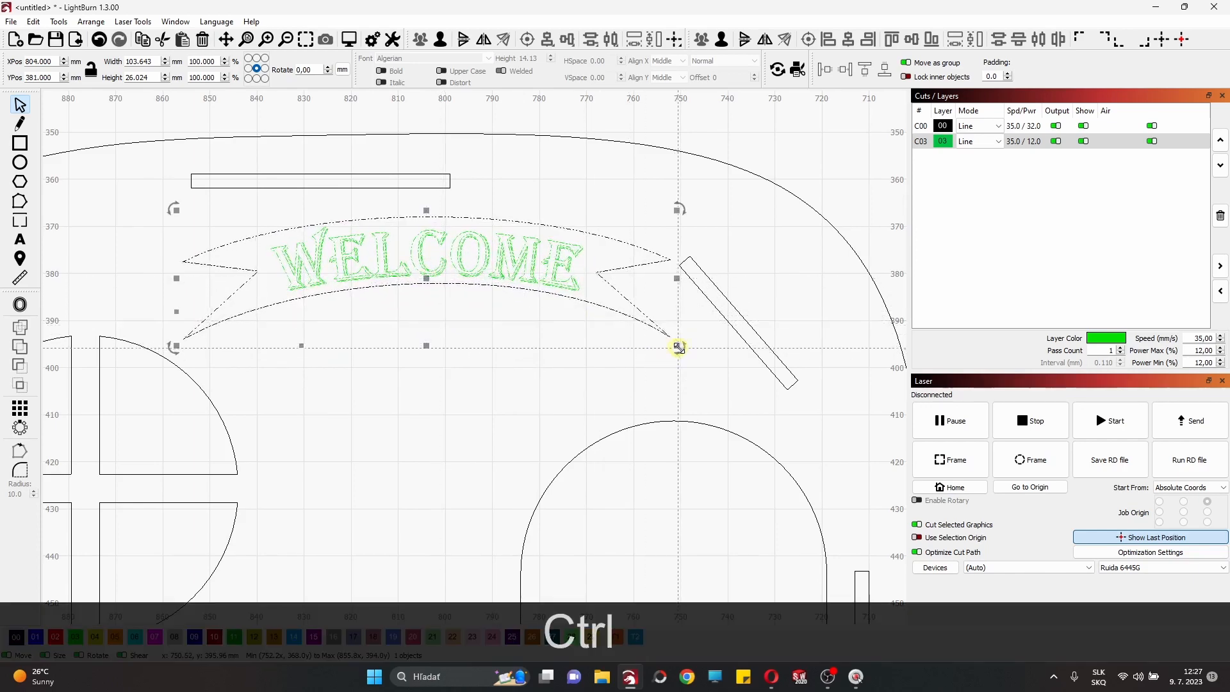
left_click_drag(678, 343, 633, 328)
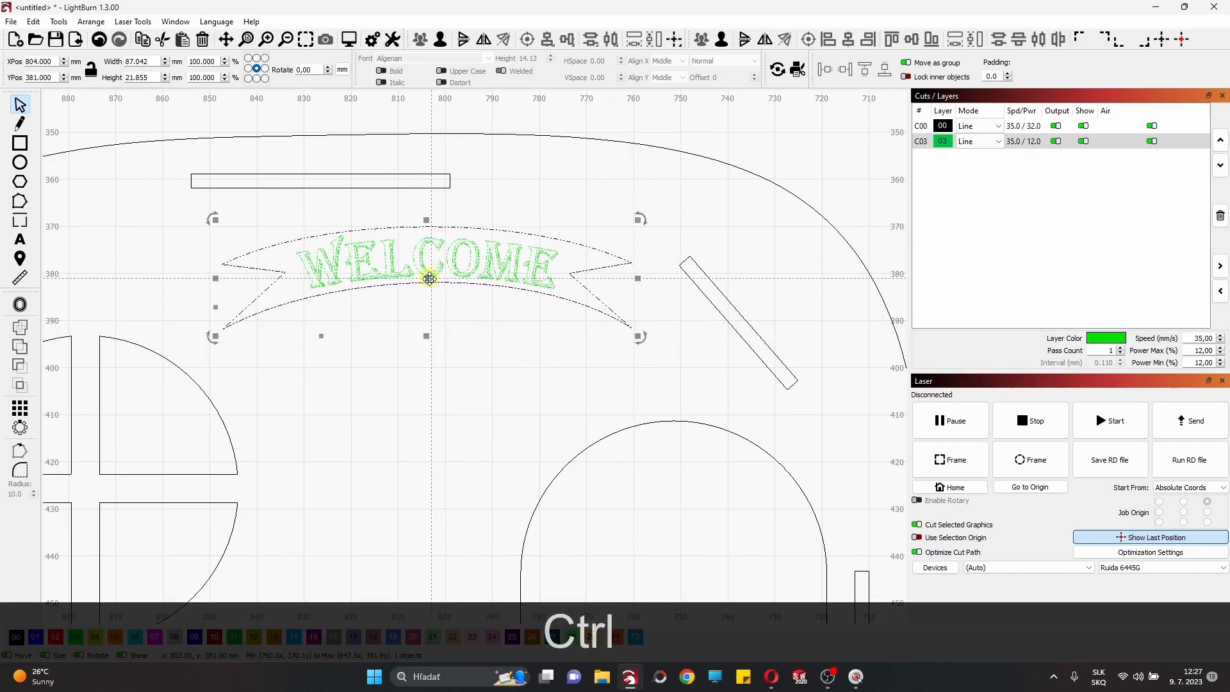
left_click_drag(429, 278, 440, 286)
scroll(461, 348, "down", 6)
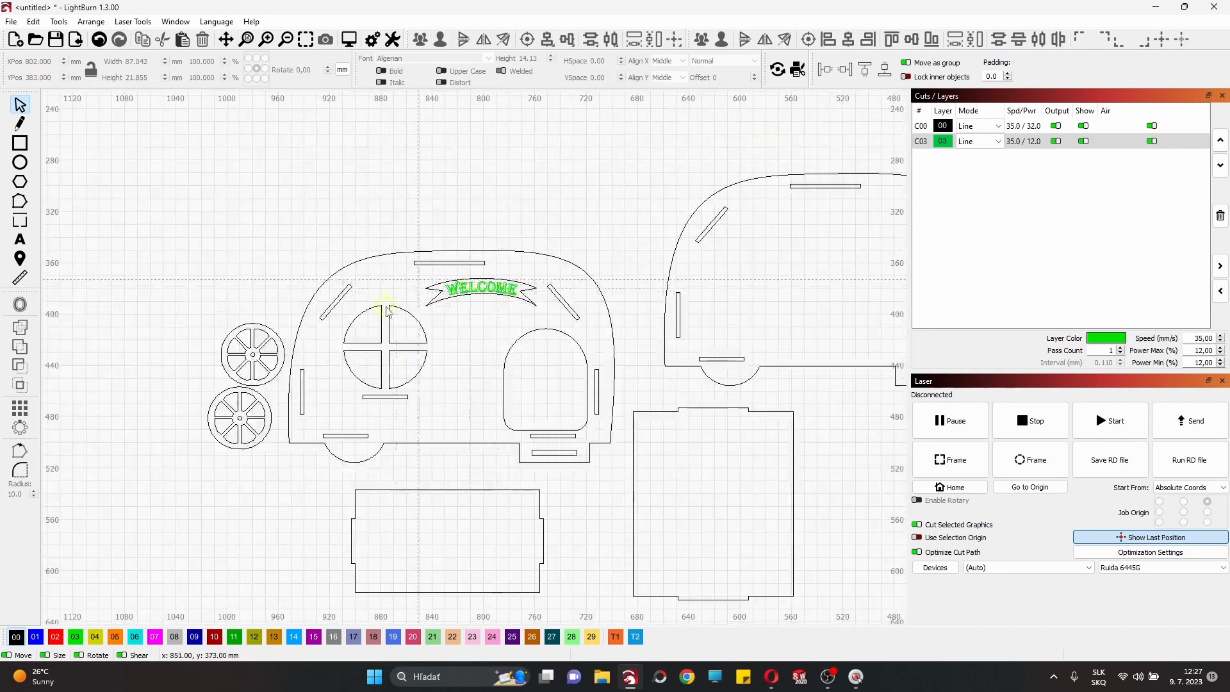
scroll(503, 304, "up", 6)
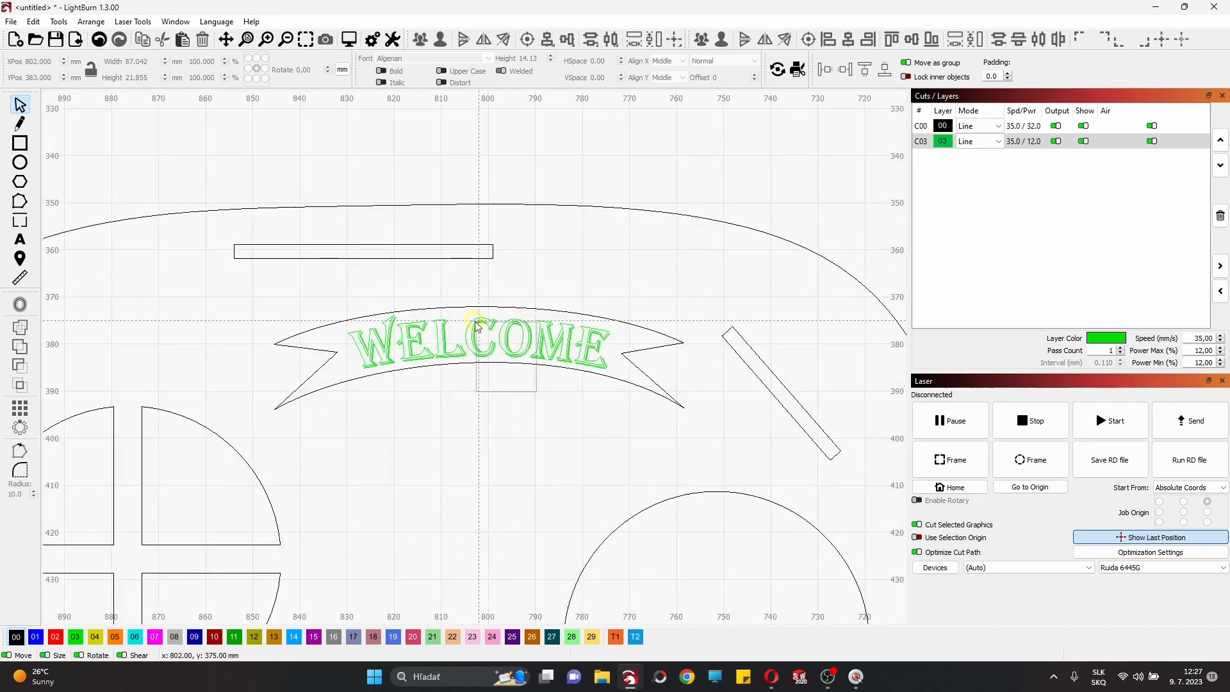
Copy the WELCOME banner group and paste the duplicate above the camper roof at about X 801, Y 323 mm.
left_click(477, 325)
scroll(481, 358, "down", 3)
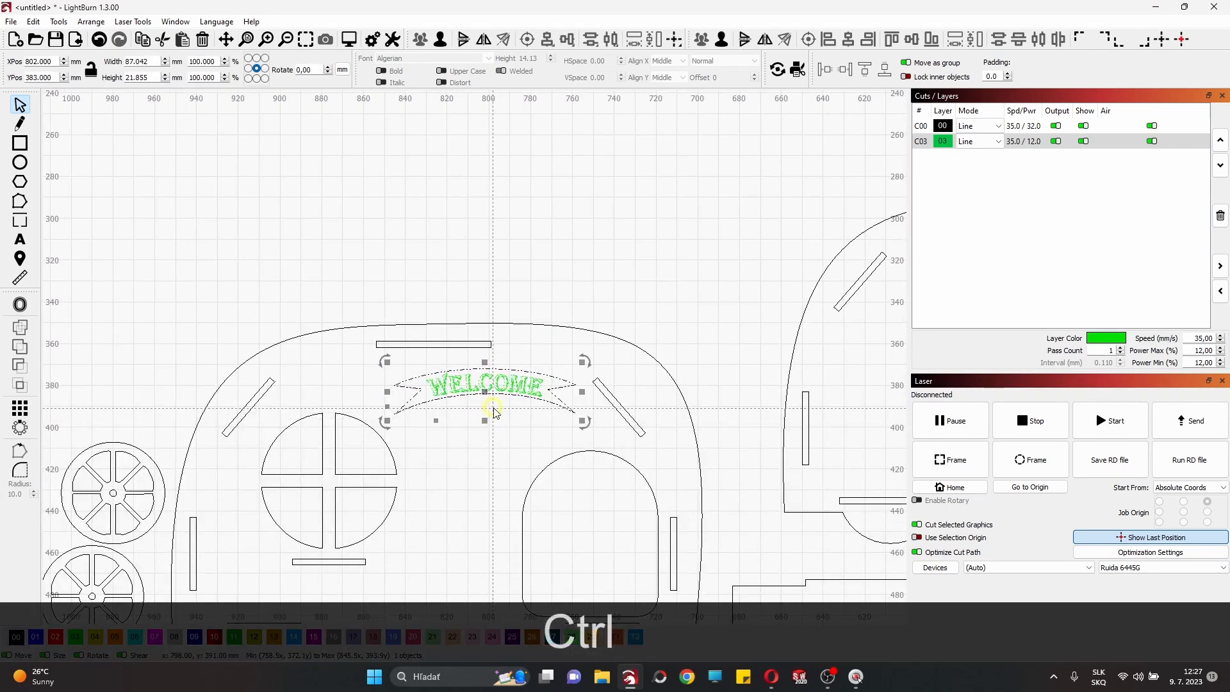
key("ctrl+c")
key("ctrl+v")
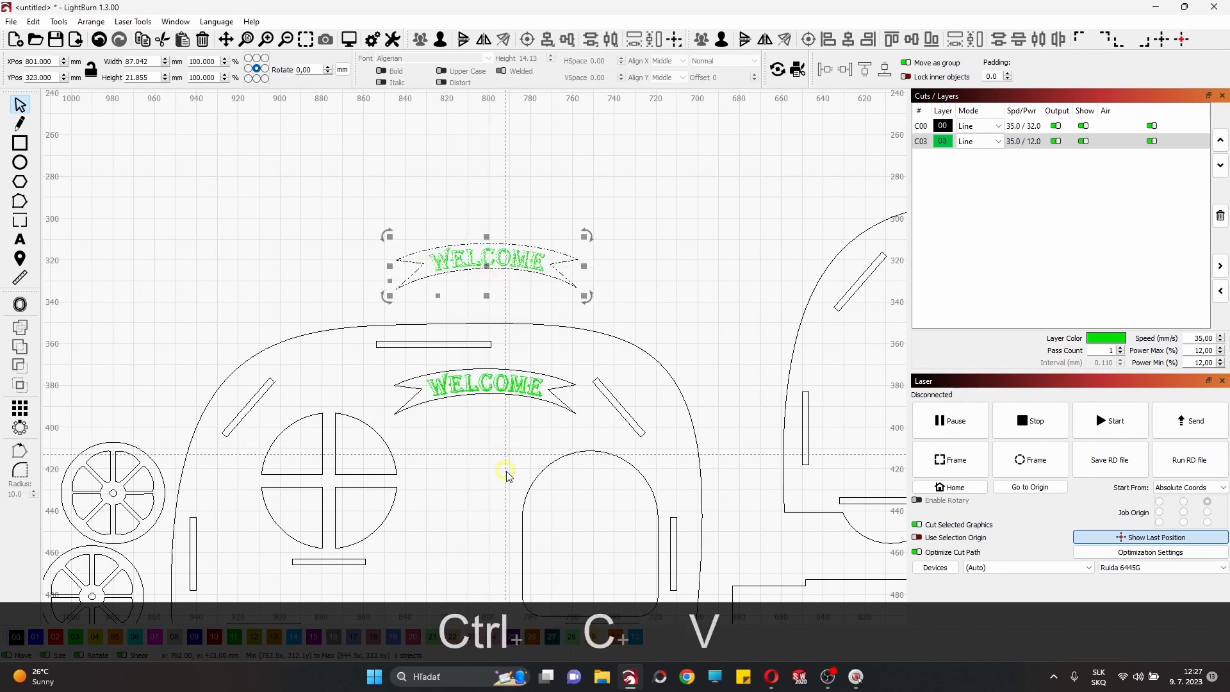
Ungroup the original banner on the camper side and delete its WELCOME text, keeping the ribbon outline.
scroll(477, 385, "up", 3)
scroll(476, 385, "up", 2)
left_click(463, 400)
right_click(463, 400)
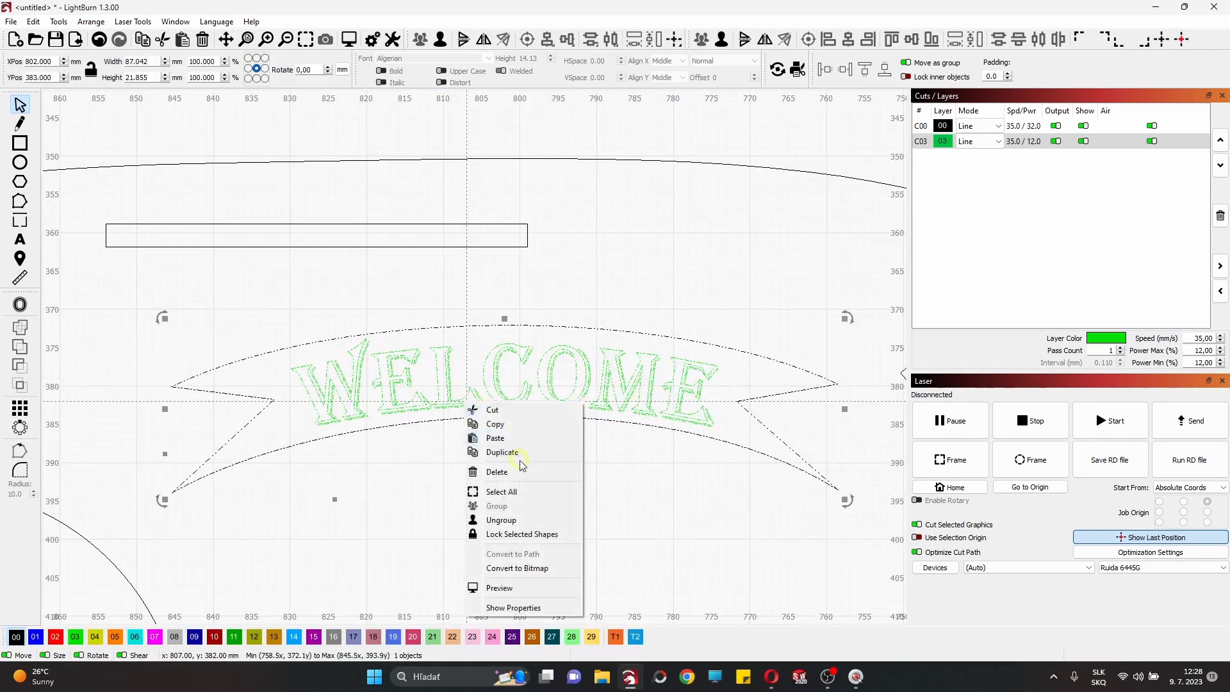
left_click(506, 512)
left_click(446, 379)
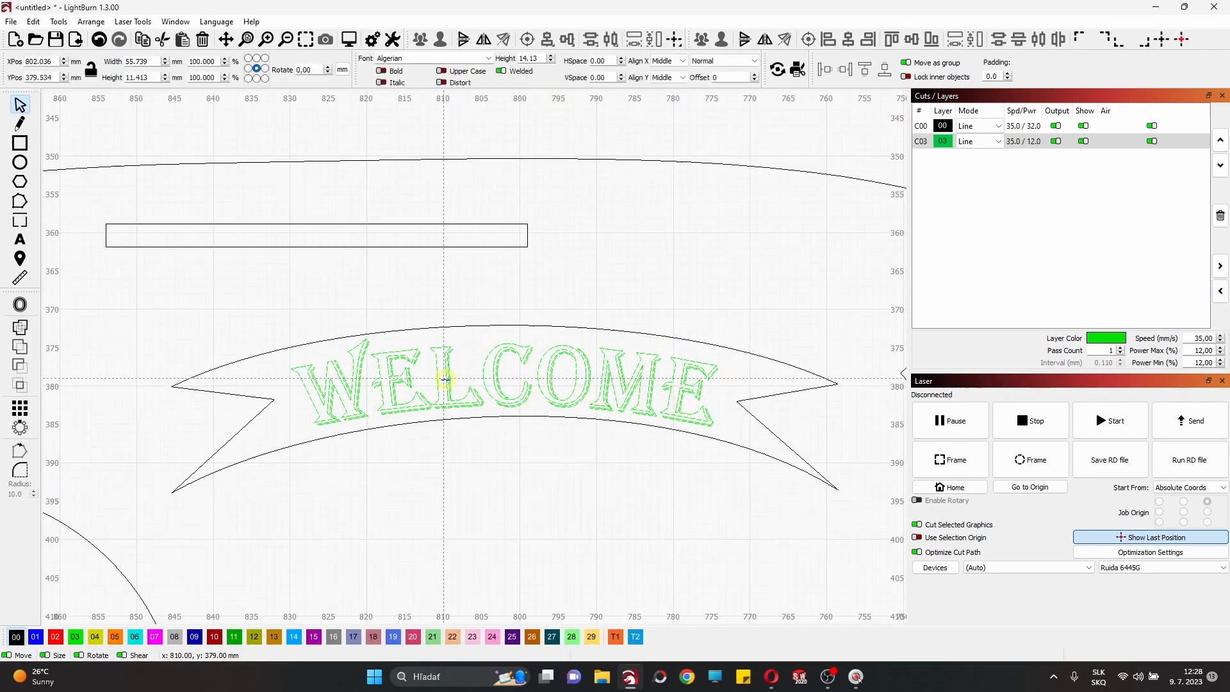
key("Delete")
Assign the ribbon outline on the camper side to green layer 03.
left_click(406, 419)
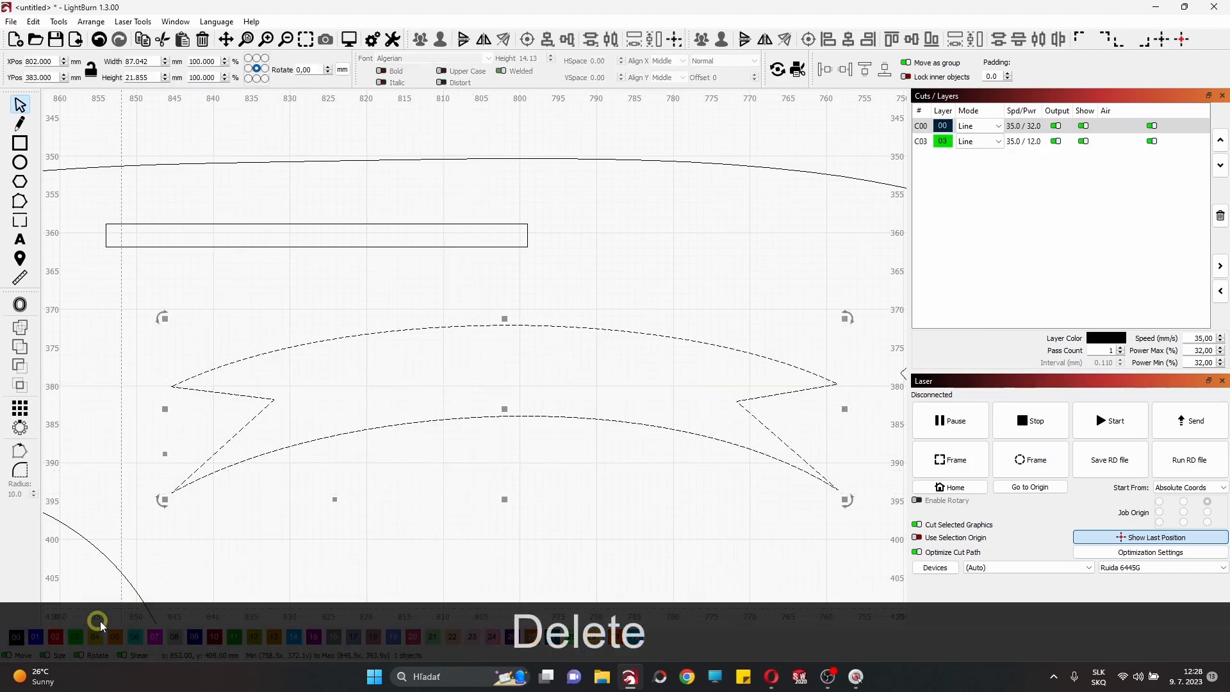
left_click(76, 638)
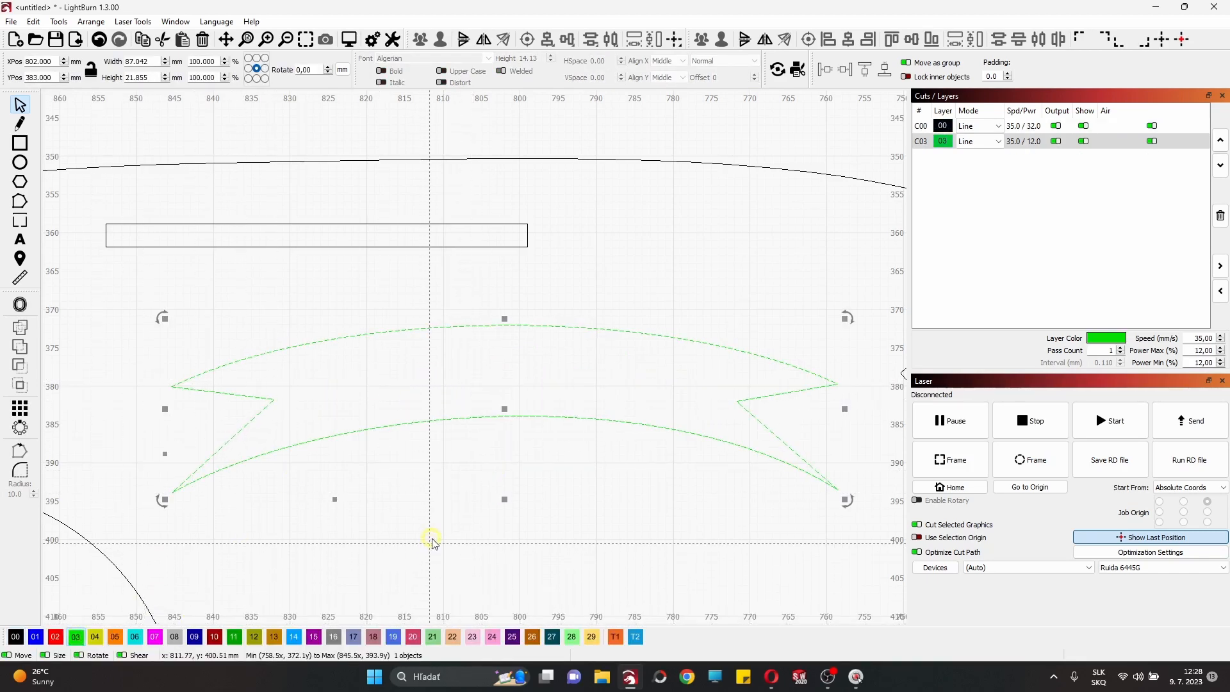
left_click(459, 504)
Move the slotted 150 × 80 mm panel to the free area beyond the wheels and place a duplicate directly below it.
scroll(459, 504, "down", 10)
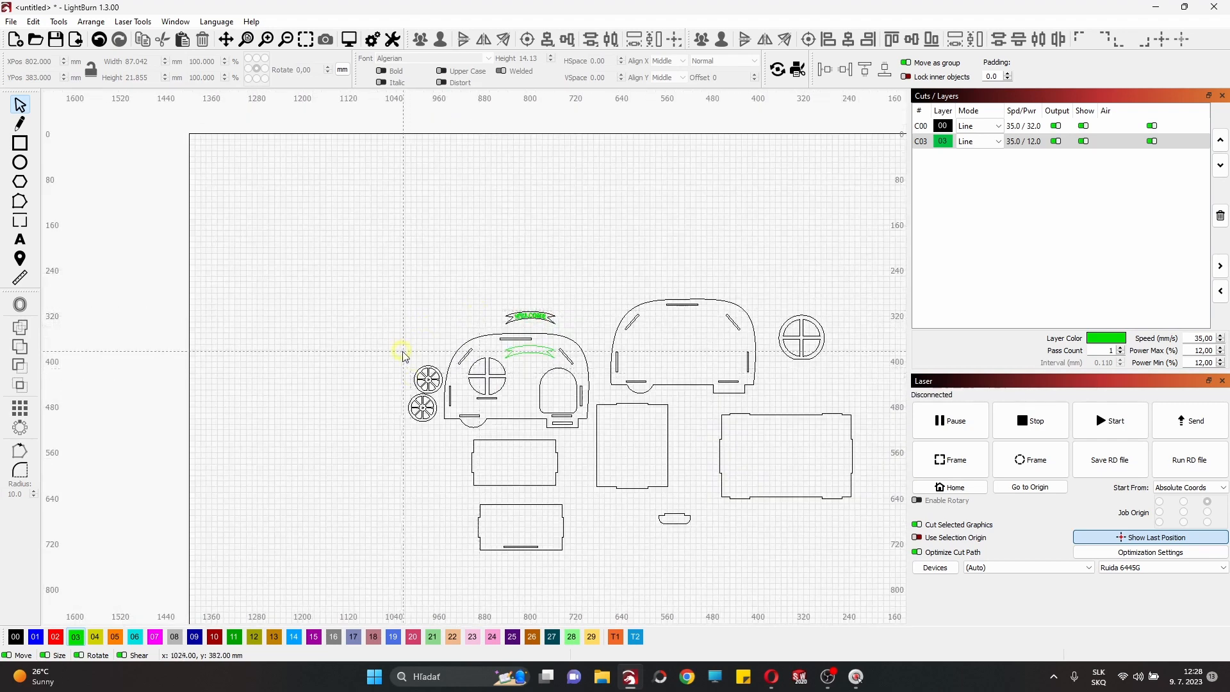
scroll(560, 387, "up", 2)
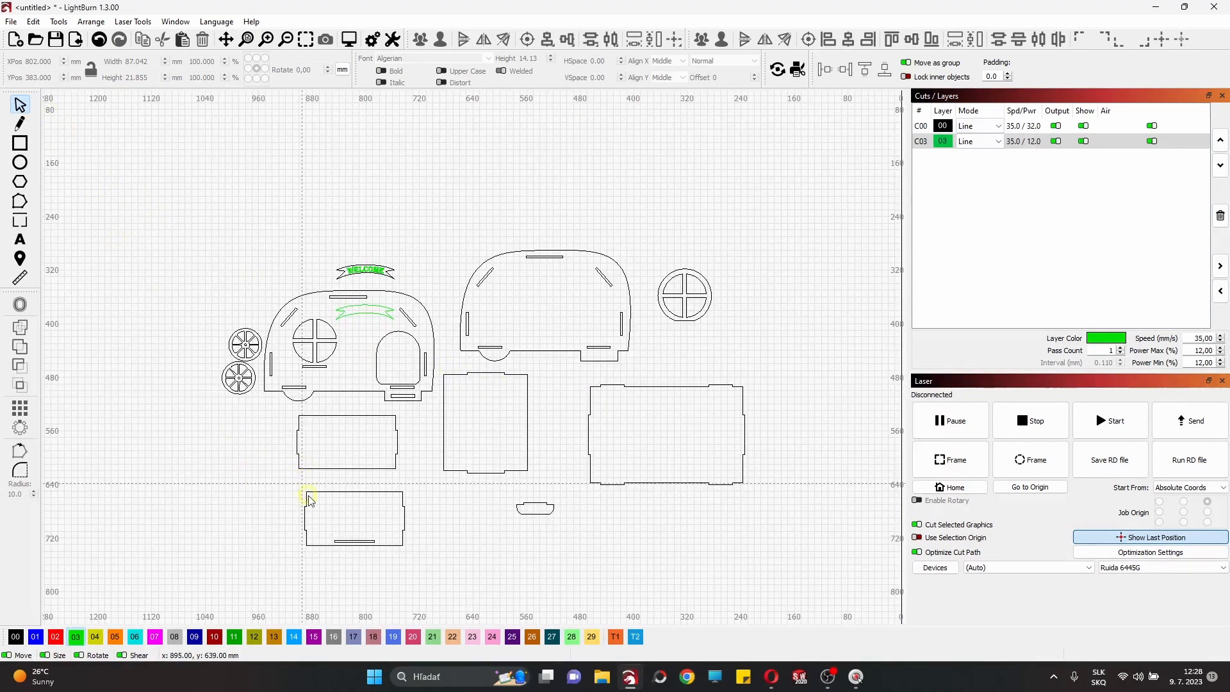
left_click_drag(337, 560, 145, 334)
key("ctrl+c")
key("ctrl+v")
left_click_drag(138, 393, 146, 396)
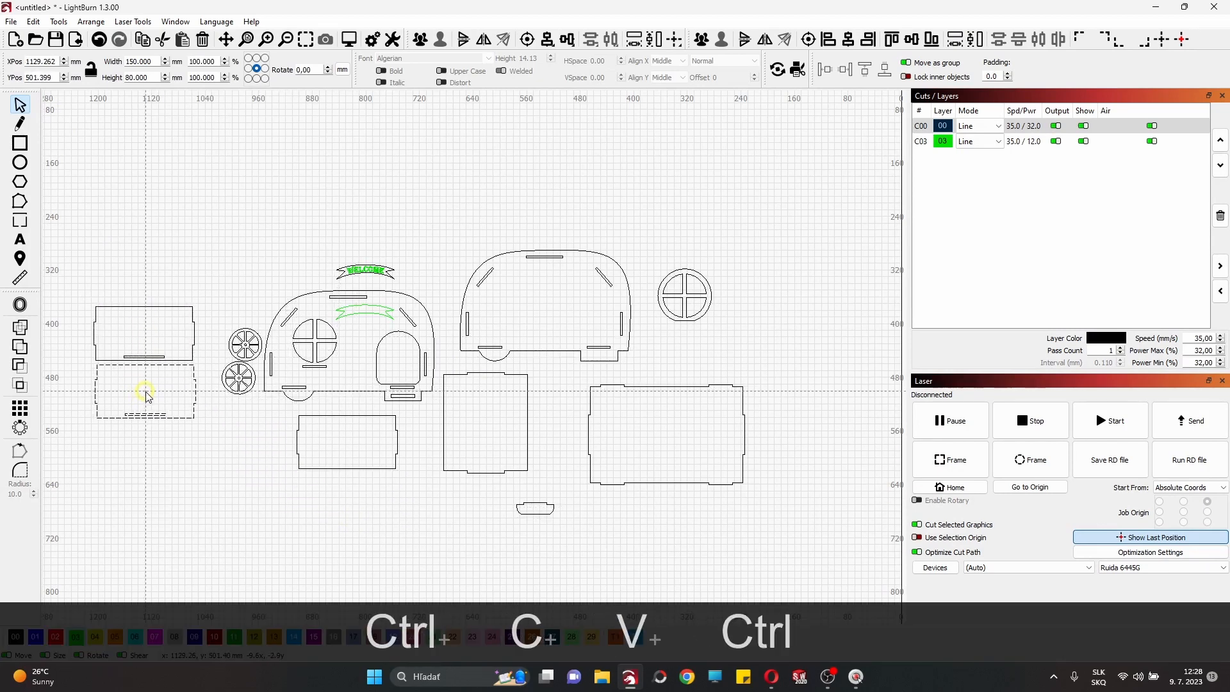
Move the unslotted 150 × 80 mm panel under the slotted pair and add a duplicate below it at about X 1129, Y 669 mm.
left_click(328, 465)
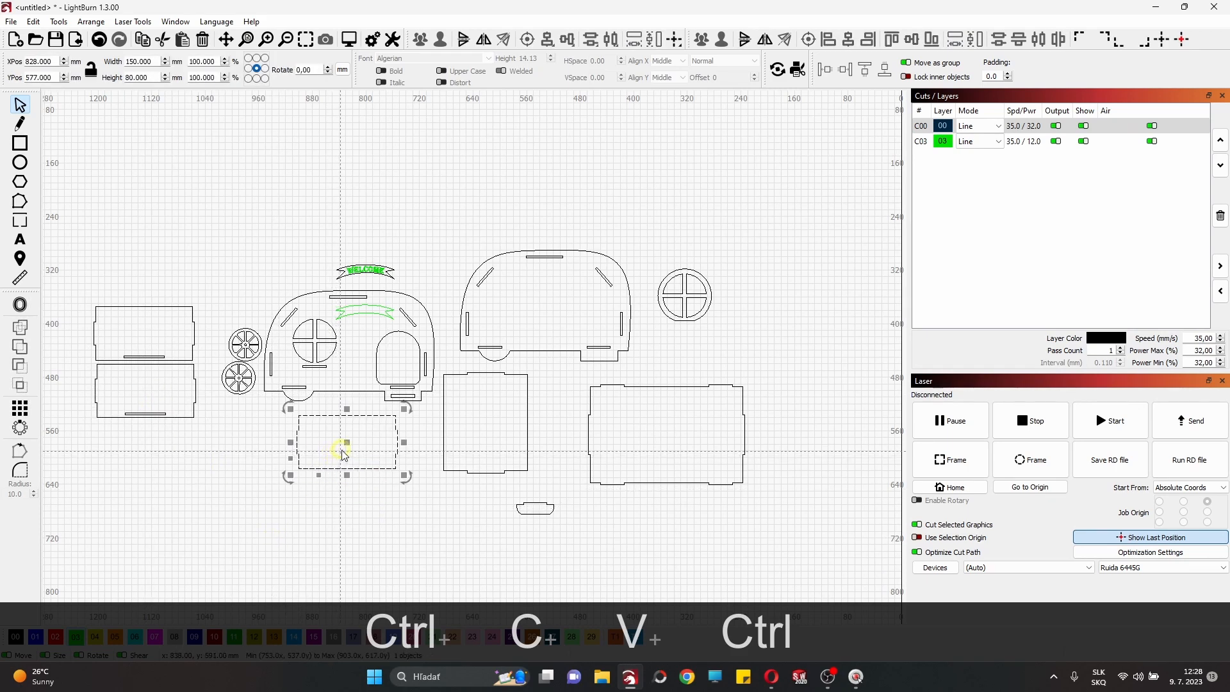
left_click_drag(346, 443, 146, 504)
key("ctrl+c")
key("ctrl+v")
left_click(314, 483)
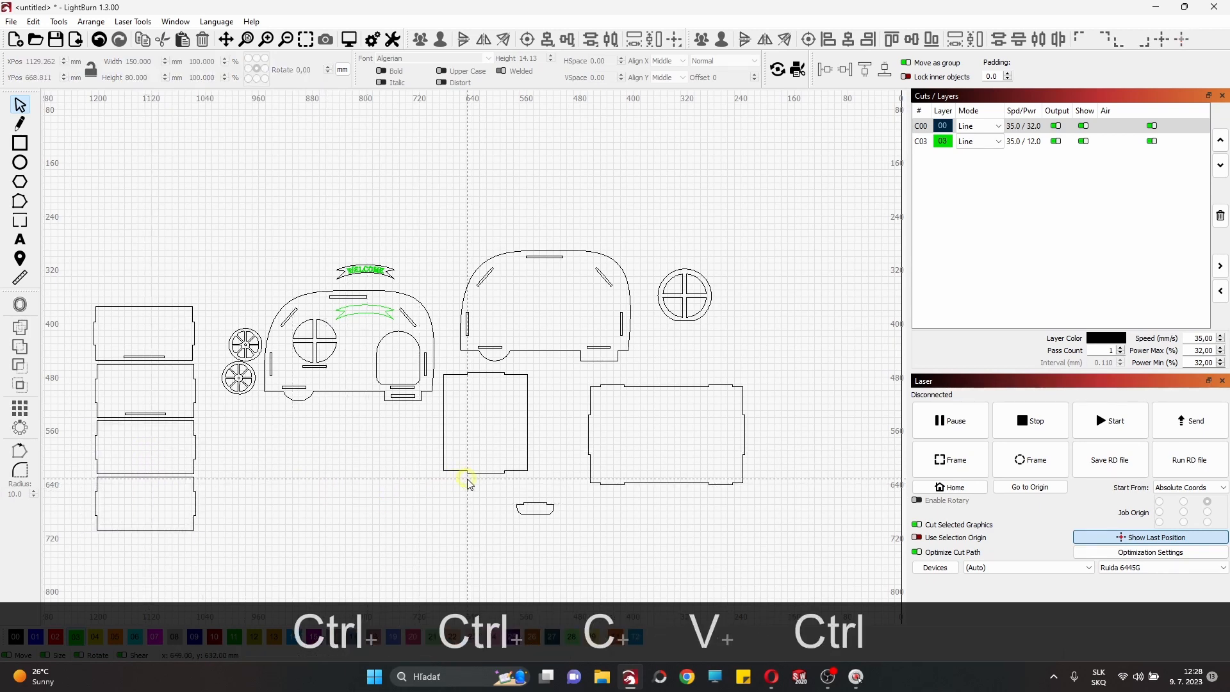
Move the 125 × 150 mm panel above the stack at about X 1131, Y 281 mm and the plain camper side to about X 811, Y 658 mm.
left_click_drag(487, 492, 143, 249)
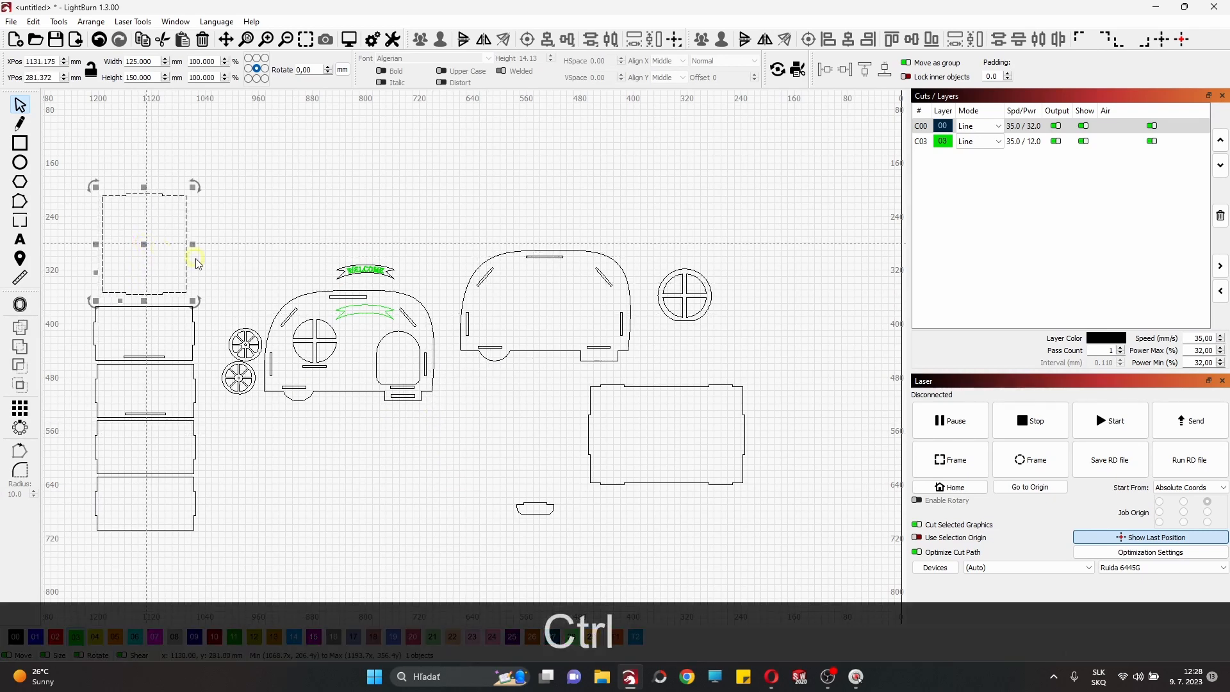
left_click(481, 316)
scroll(484, 339, "down", 4)
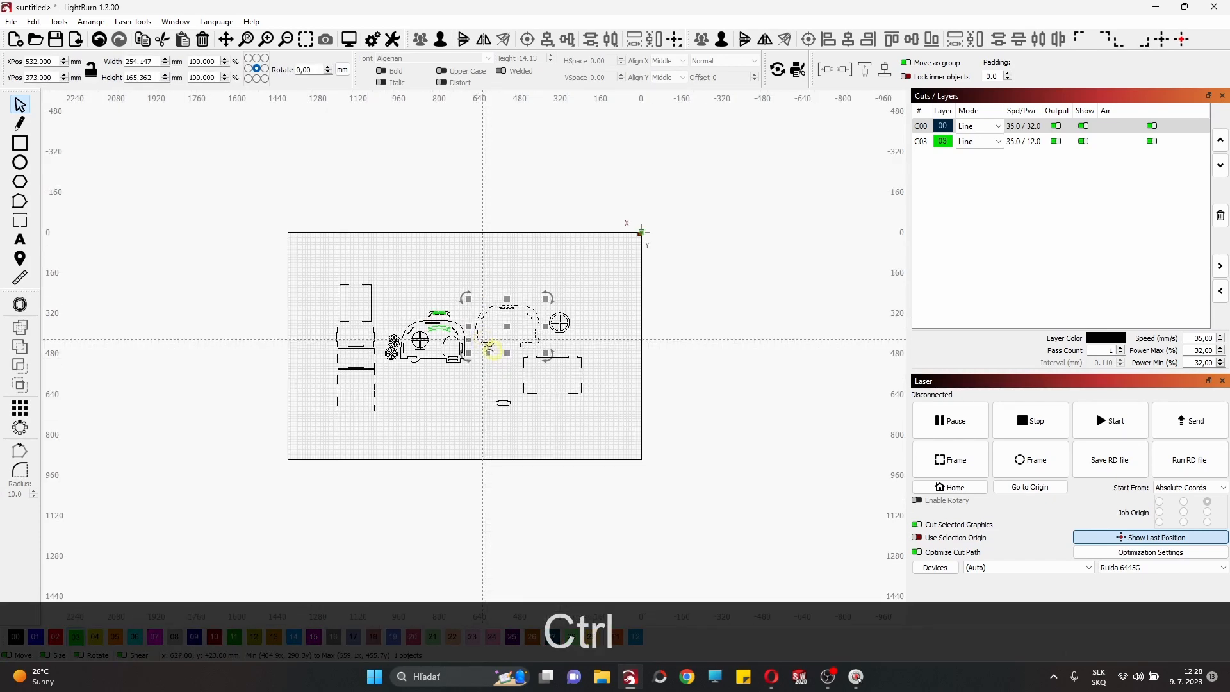
scroll(597, 412, "up", 2)
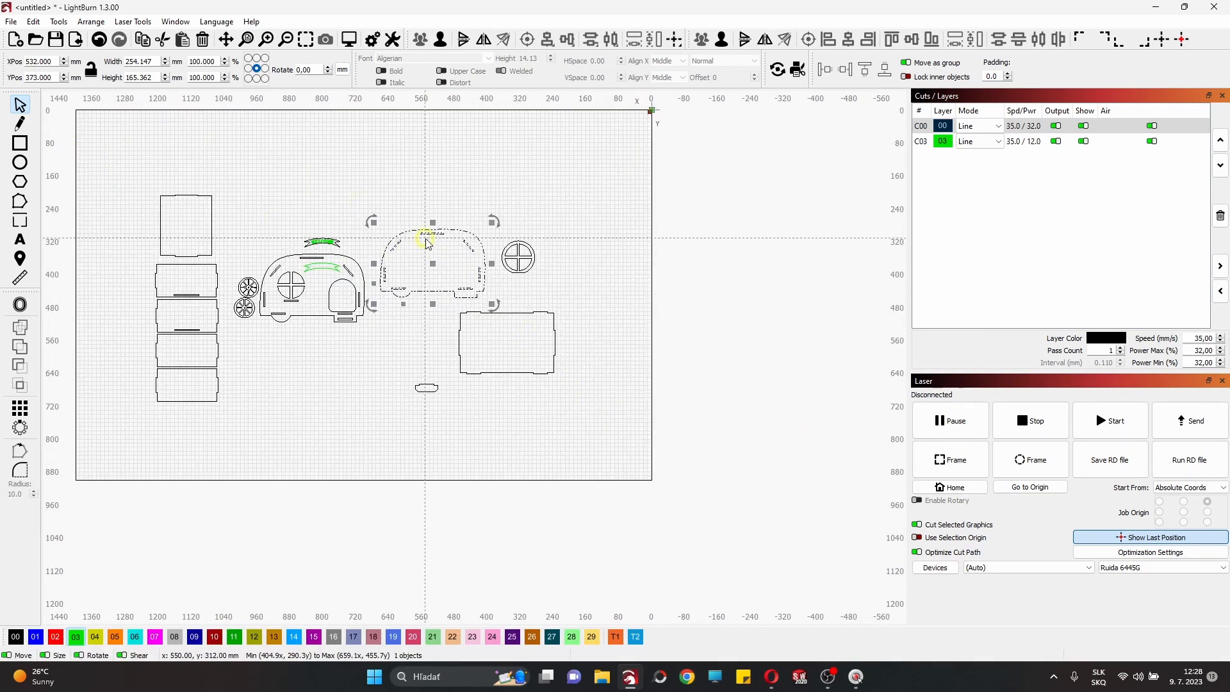
left_click_drag(433, 267, 319, 385)
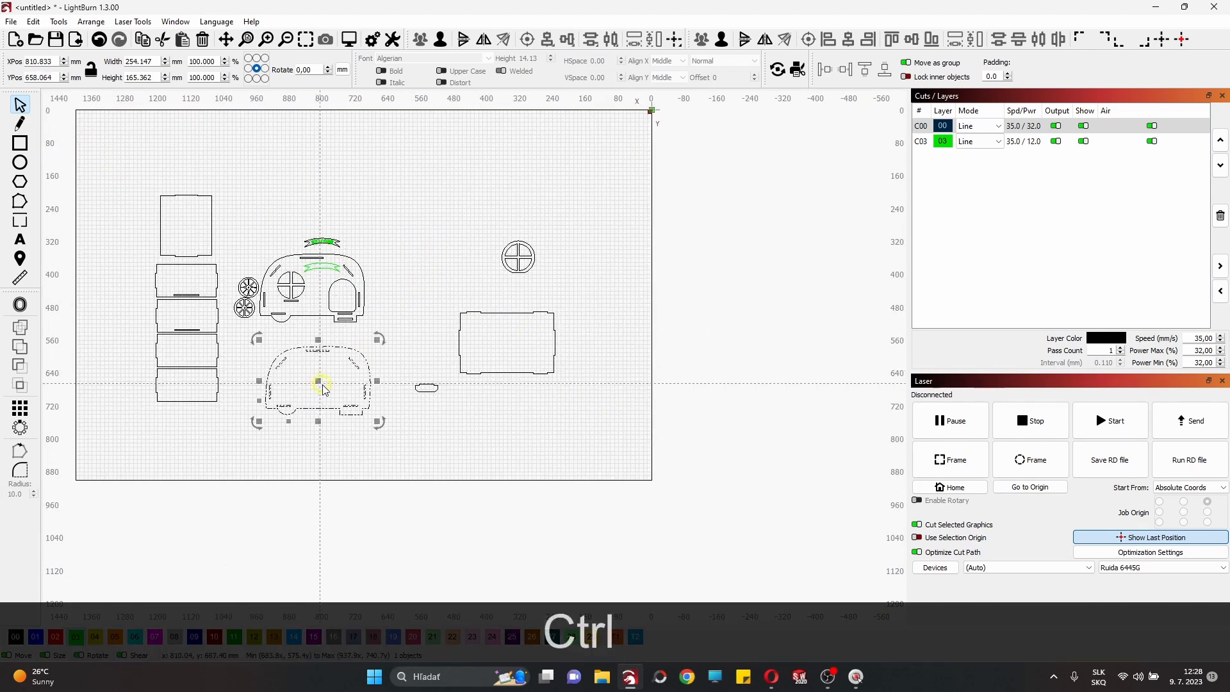
scroll(319, 384, "up", 4)
left_click(364, 199)
scroll(364, 199, "down", 2)
scroll(364, 199, "up", 3)
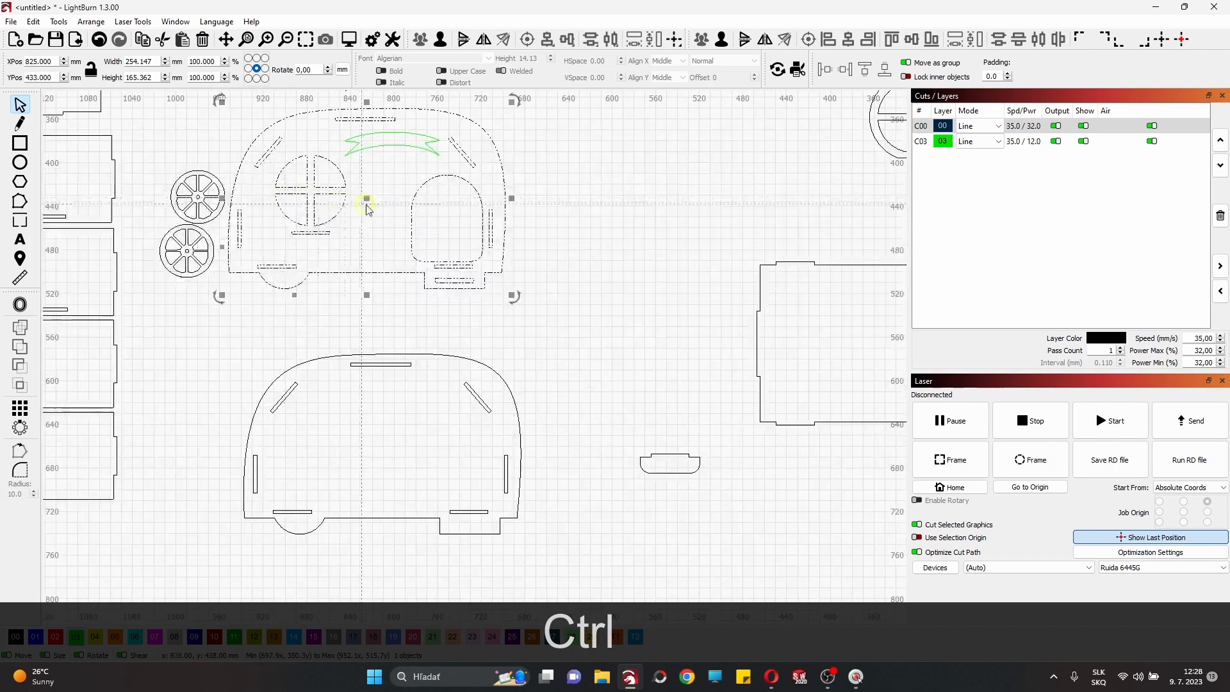
left_click_drag(365, 199, 381, 260)
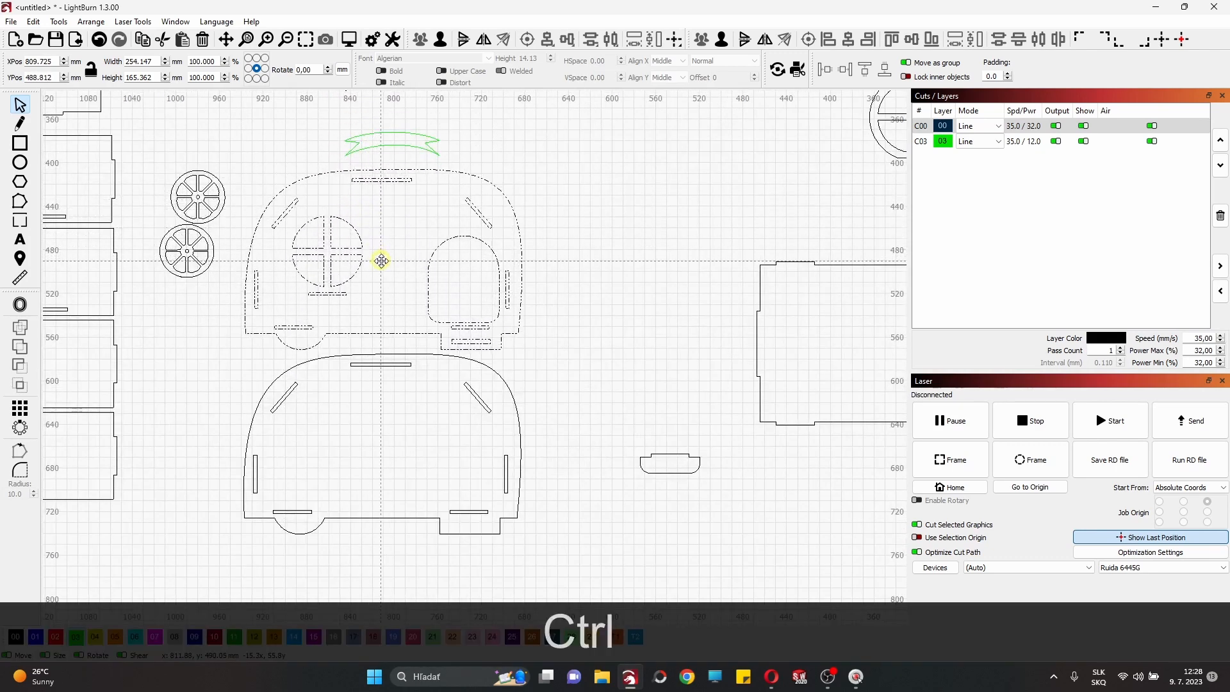
key("ctrl+z")
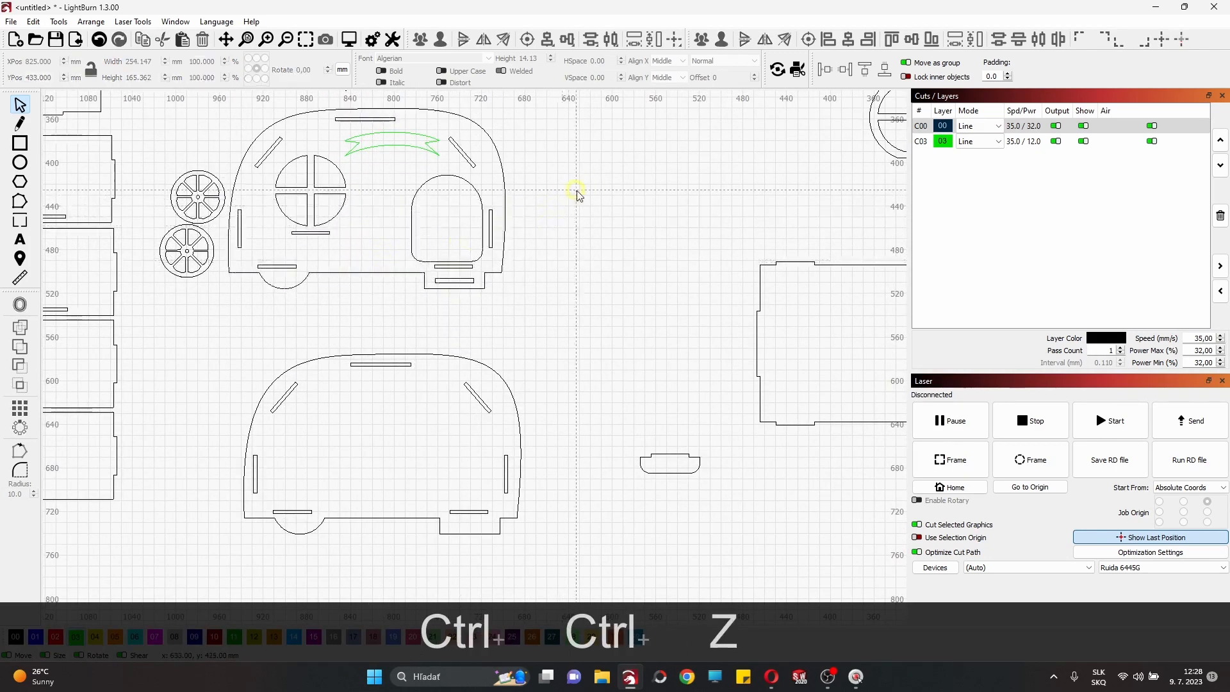
Group the green ribbon outline with the door-side camper panel and move the group down to just above the plain side.
left_click_drag(566, 189, 421, 141)
right_click(421, 141)
left_click(451, 242)
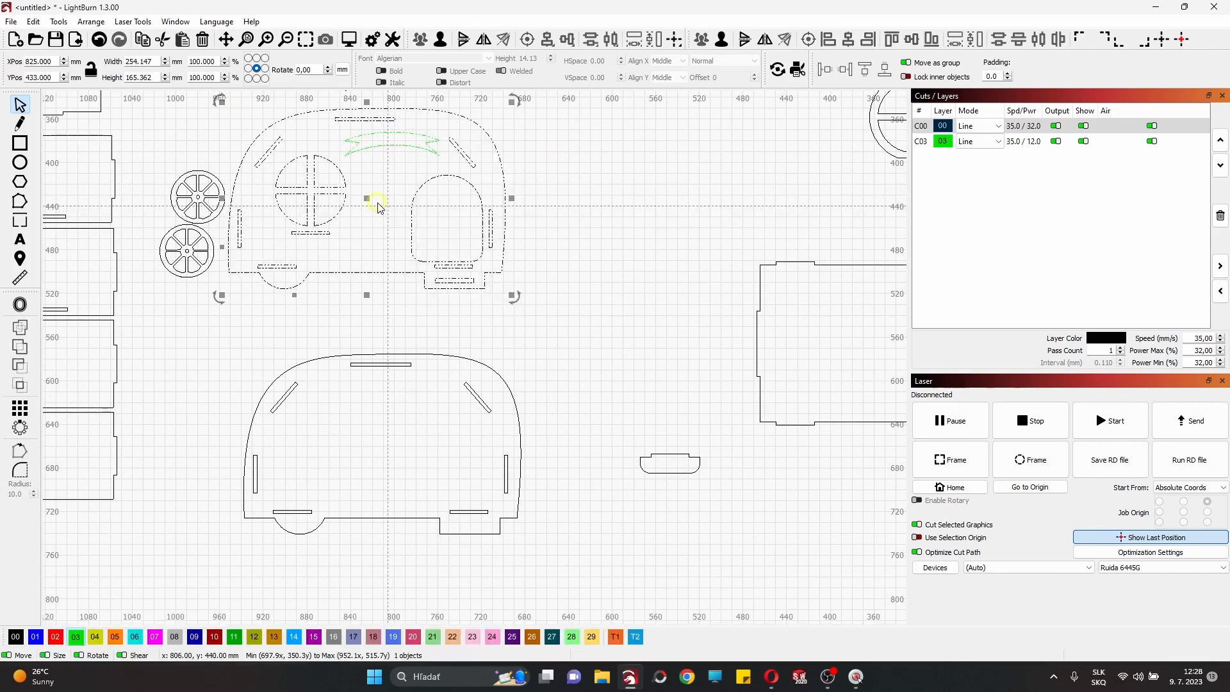
left_click_drag(366, 199, 386, 260)
left_click(593, 243)
Move the small 55 × 18 mm step piece into the camper's door opening and duplicate it below the original.
left_click_drag(664, 459, 476, 270)
scroll(456, 271, "up", 5)
scroll(458, 272, "up", 2)
key("ctrl+c")
key("ctrl+v")
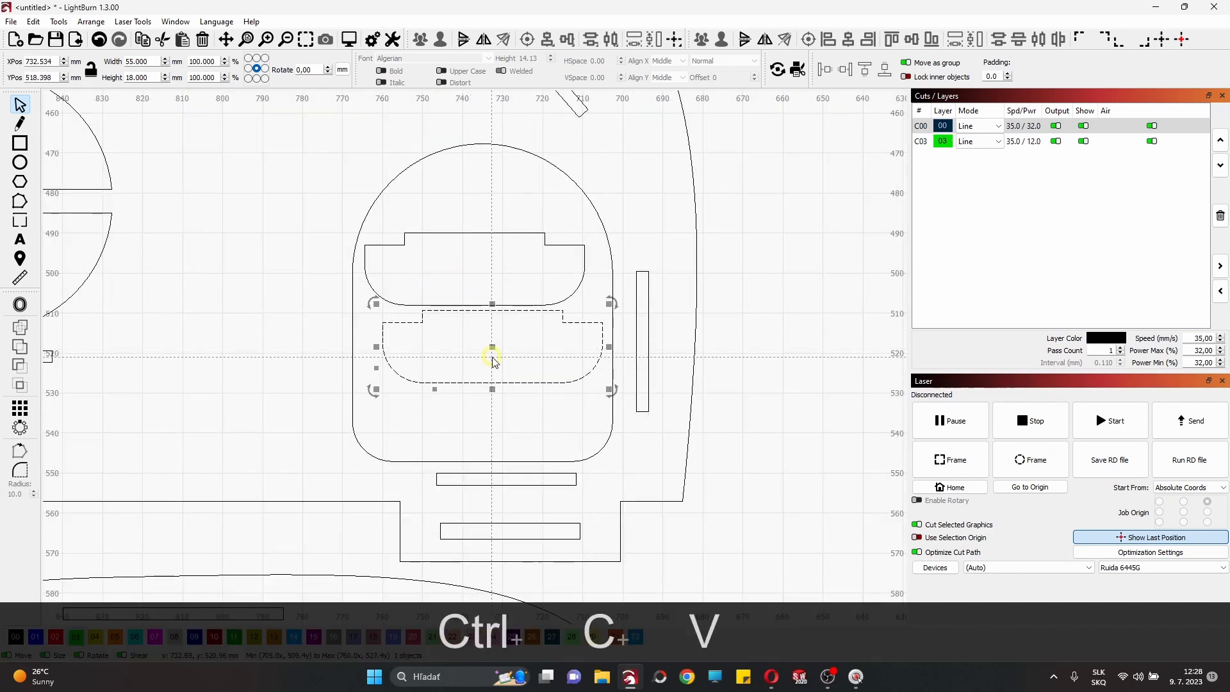
Arrange the two step pieces one above the other in the door opening, the upper one at about X 734, Y 507 mm.
left_click_drag(498, 364, 502, 407)
left_click(541, 346)
left_click(489, 283)
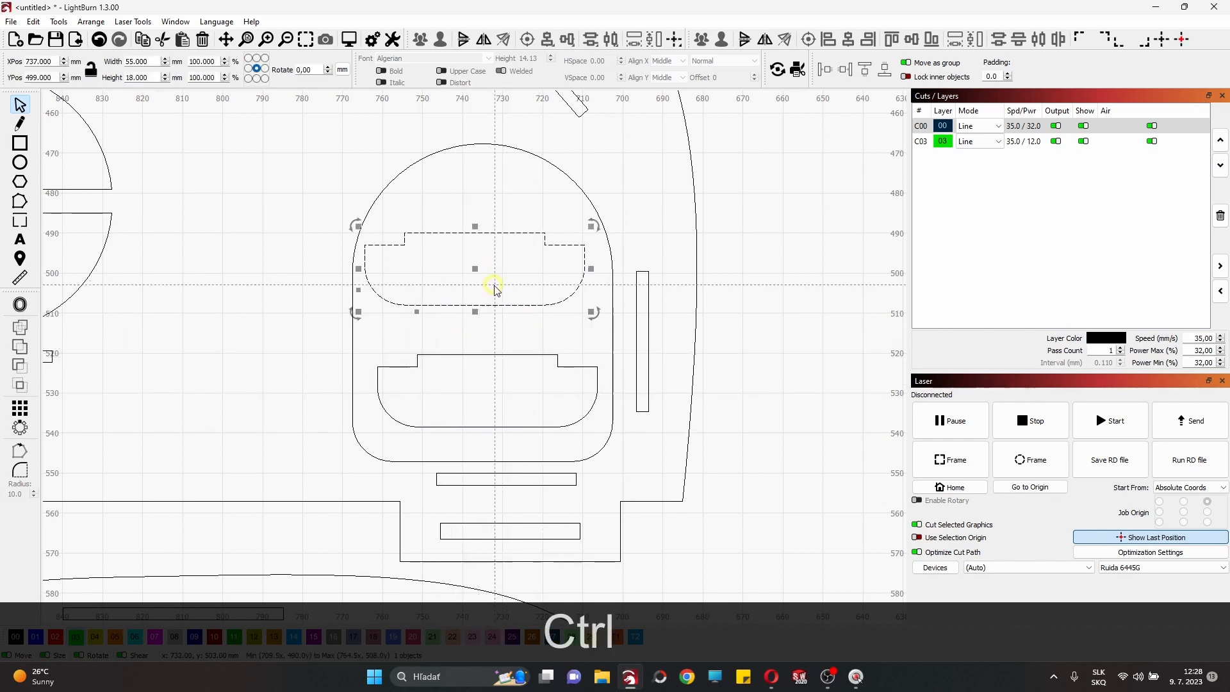
left_click_drag(478, 270, 490, 299)
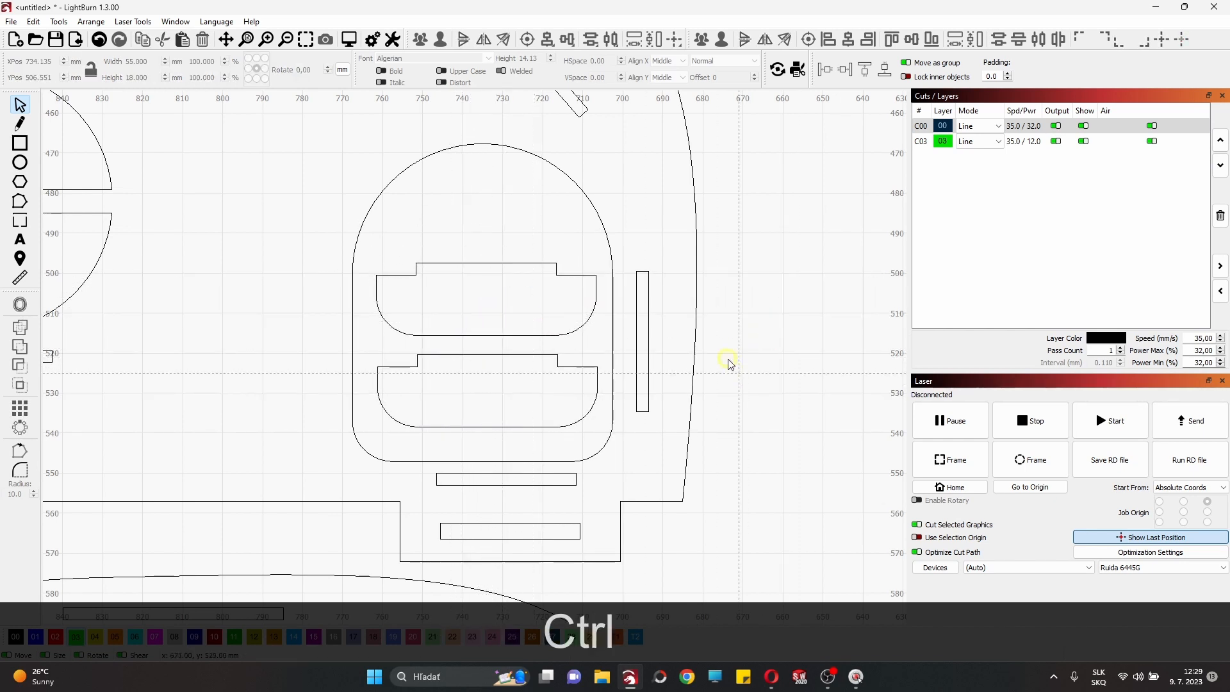
Move the two spoked wheels beside the camper sides' left edge, at about X 958, Y 593 mm and X 964, Y 540 mm.
scroll(719, 333, "down", 3)
left_click(381, 359)
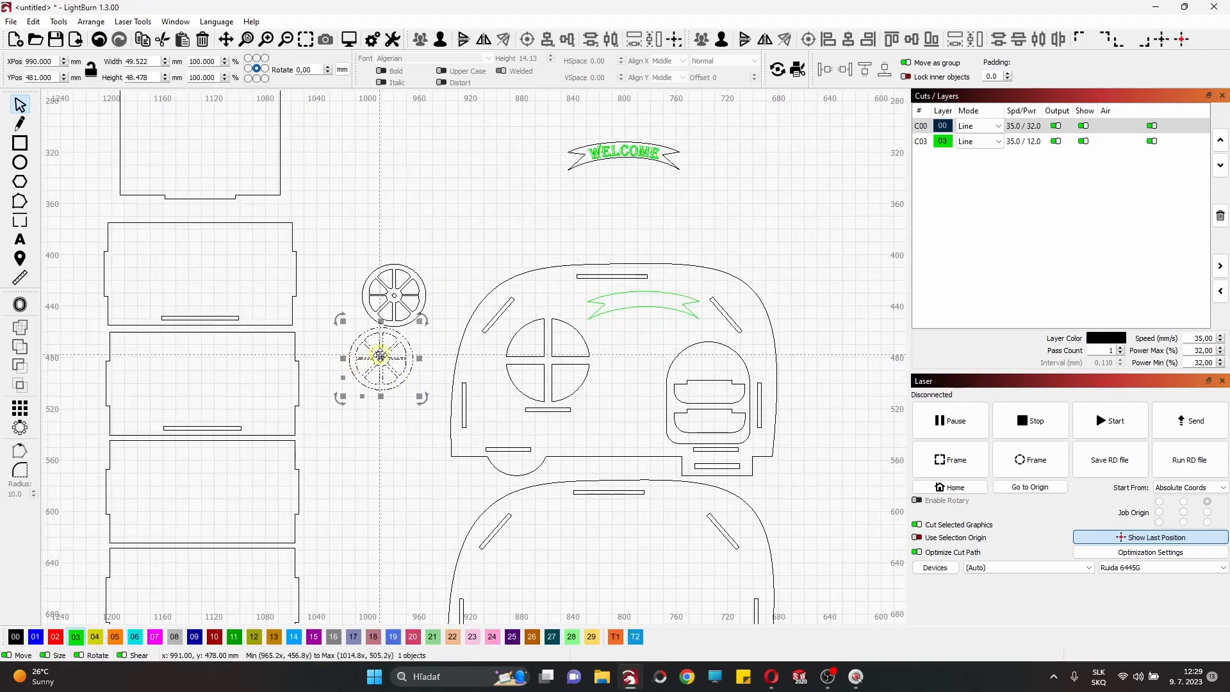
left_click_drag(381, 359, 423, 503)
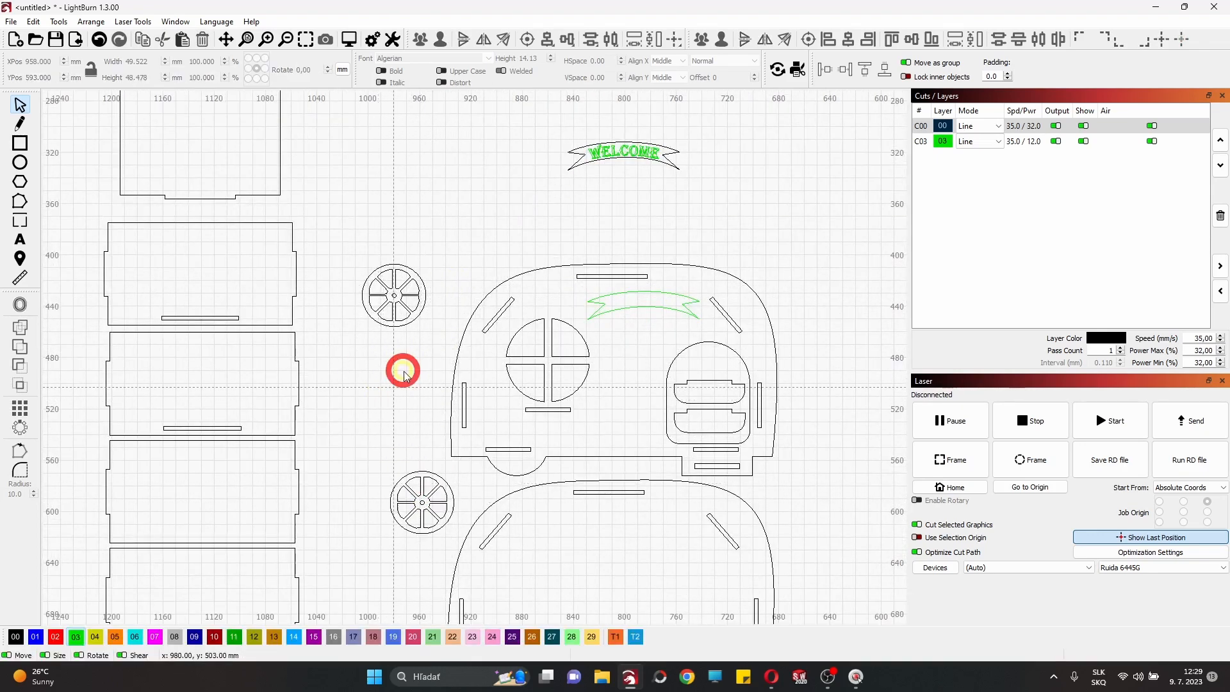
left_click(392, 293)
left_click_drag(392, 293, 415, 434)
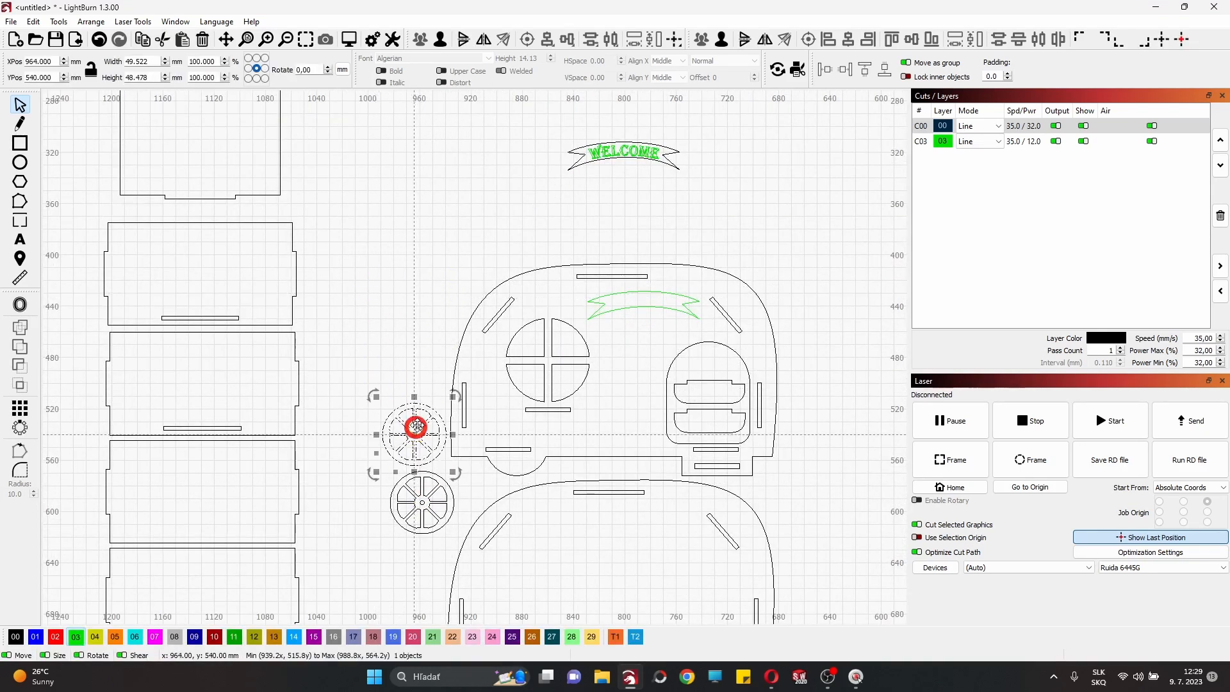
Move the WELCOME banner to just above the roof of the door-side camper panel, at about X 865, Y 394 mm.
left_click(626, 153)
left_click_drag(626, 153, 544, 243)
left_click(481, 211)
Move the round window frame above the panel column at about X 1127, Y 149 mm and the 233 × 150 mm panel to about X 805, Y 309 mm.
scroll(481, 212, "down", 8)
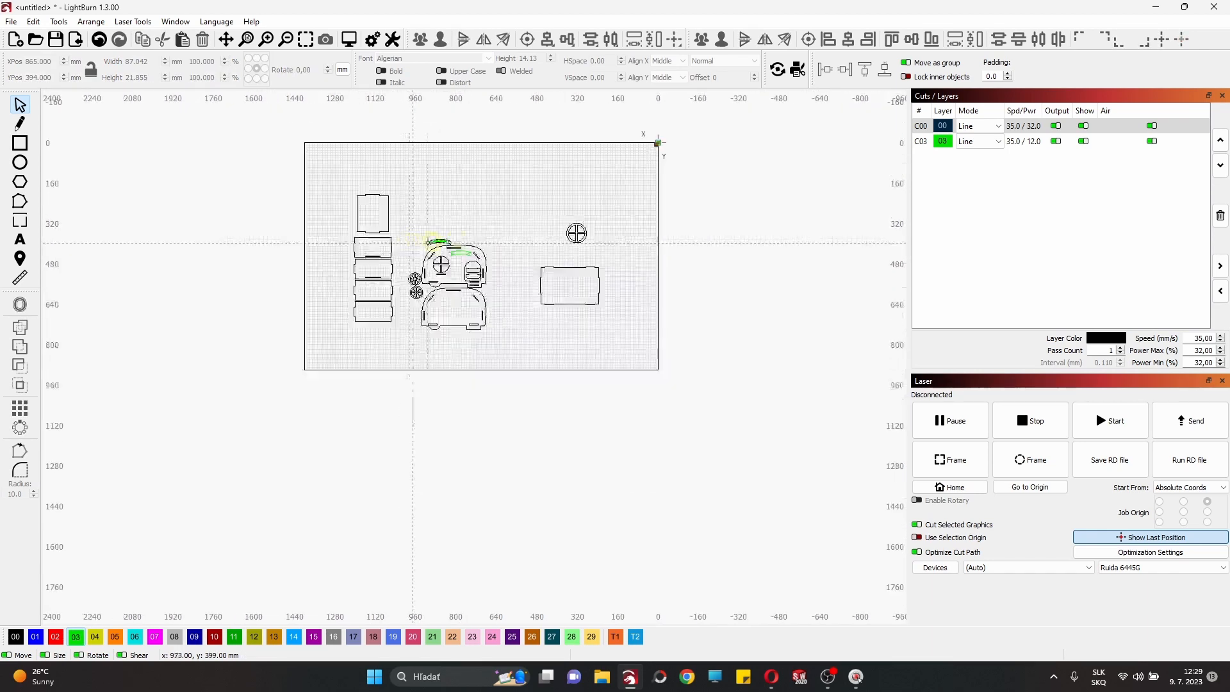
scroll(577, 234, "up", 3)
left_click_drag(628, 238, 235, 157)
scroll(412, 309, "up", 4)
scroll(305, 259, "down", 4)
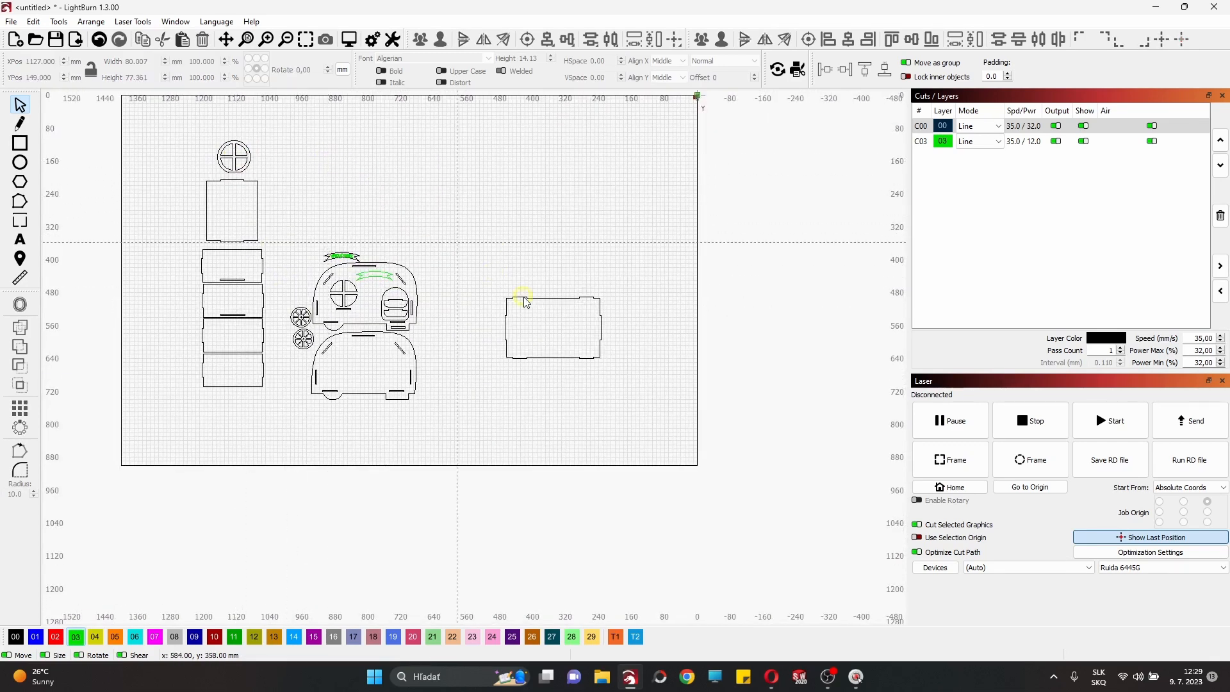
left_click_drag(548, 323, 367, 227)
left_click(502, 294)
Move the green layer C03 ahead of the black layer C00 in the cutting order.
scroll(497, 294, "down", 3)
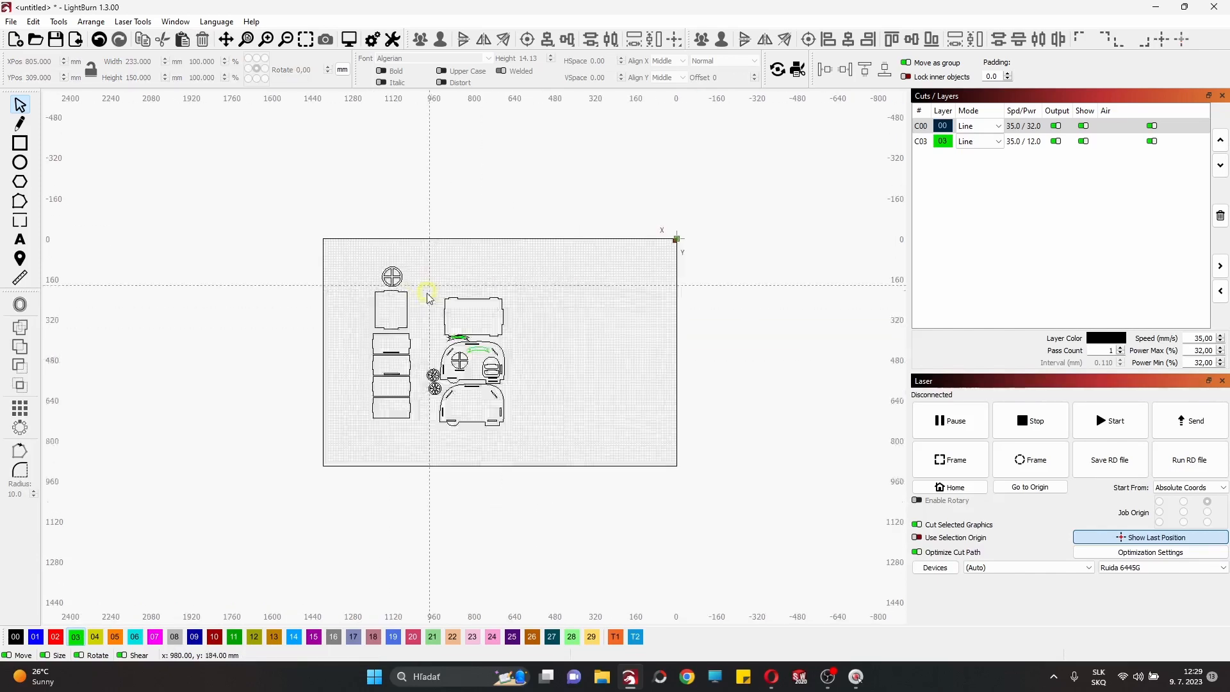
scroll(442, 346, "up", 2)
scroll(460, 410, "up", 2)
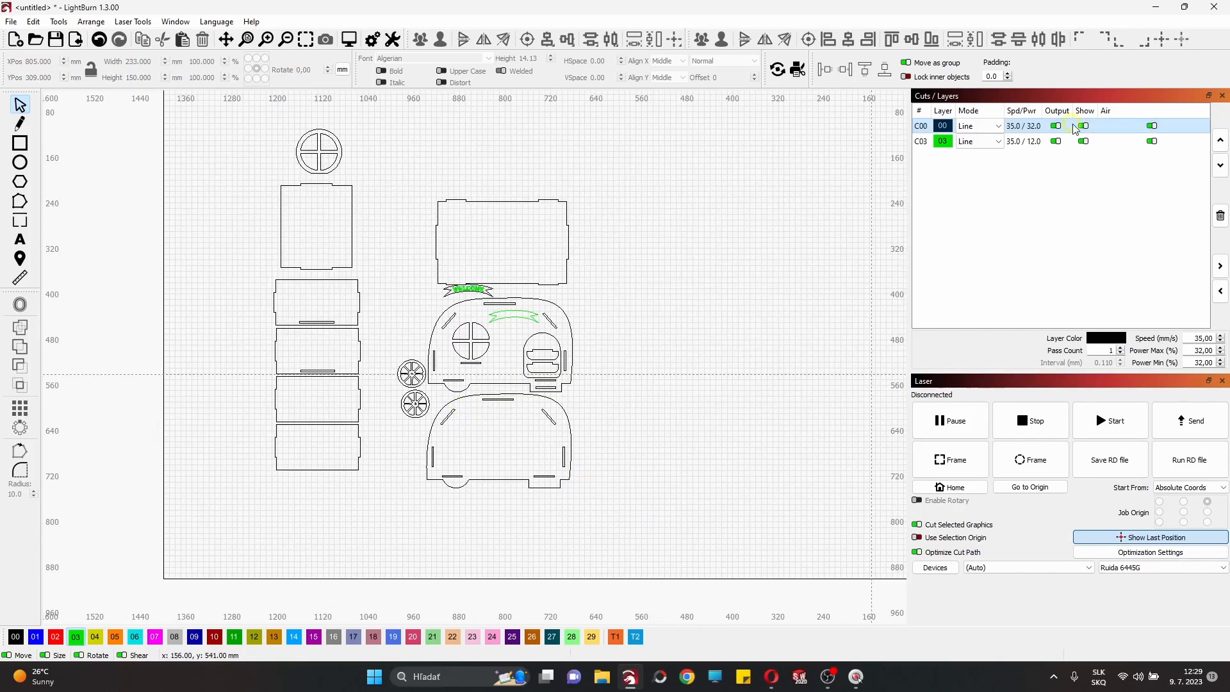
left_click(1052, 140)
left_click(1220, 139)
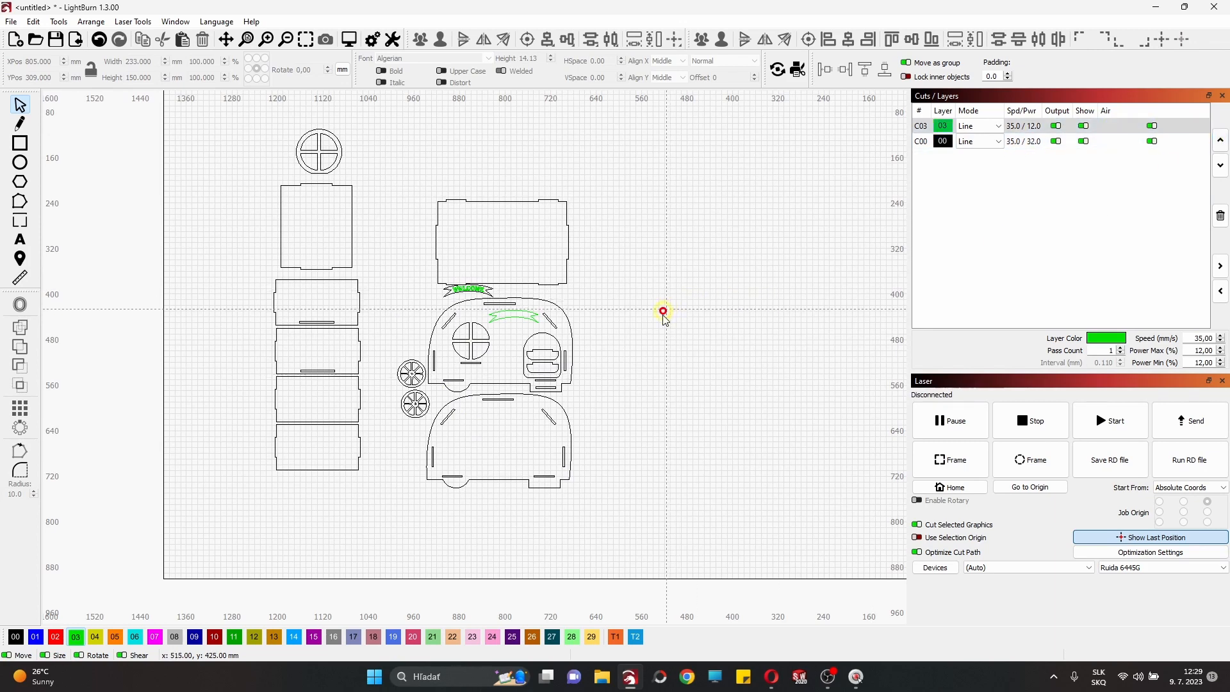
Select all nested parts and preview the job enlarged, scrubbing through the timeline to examine the cutting sequence.
left_click_drag(606, 509, 261, 110)
right_click(261, 110)
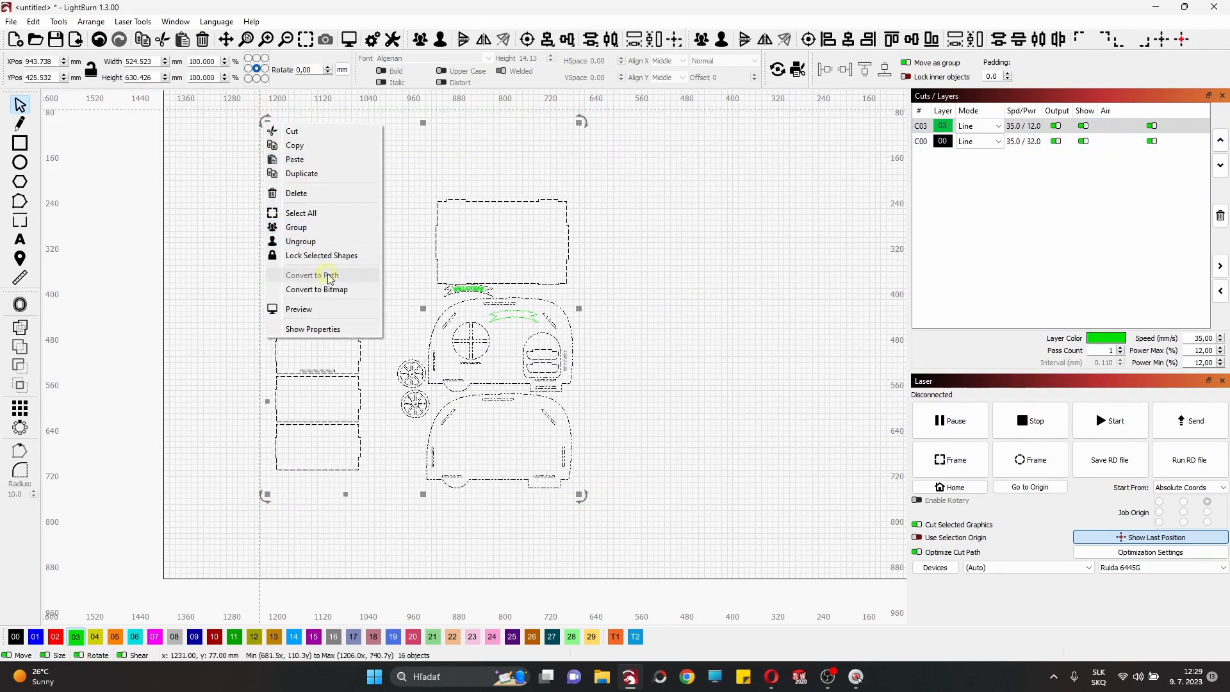
left_click(319, 309)
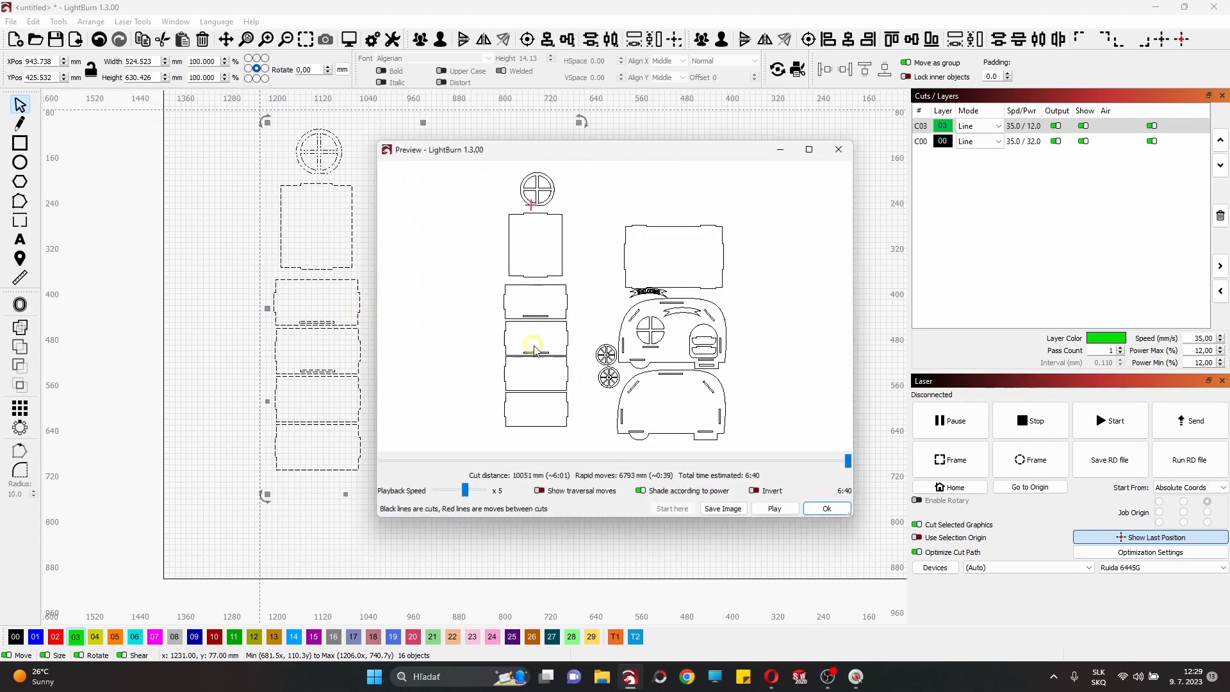
left_click(809, 150)
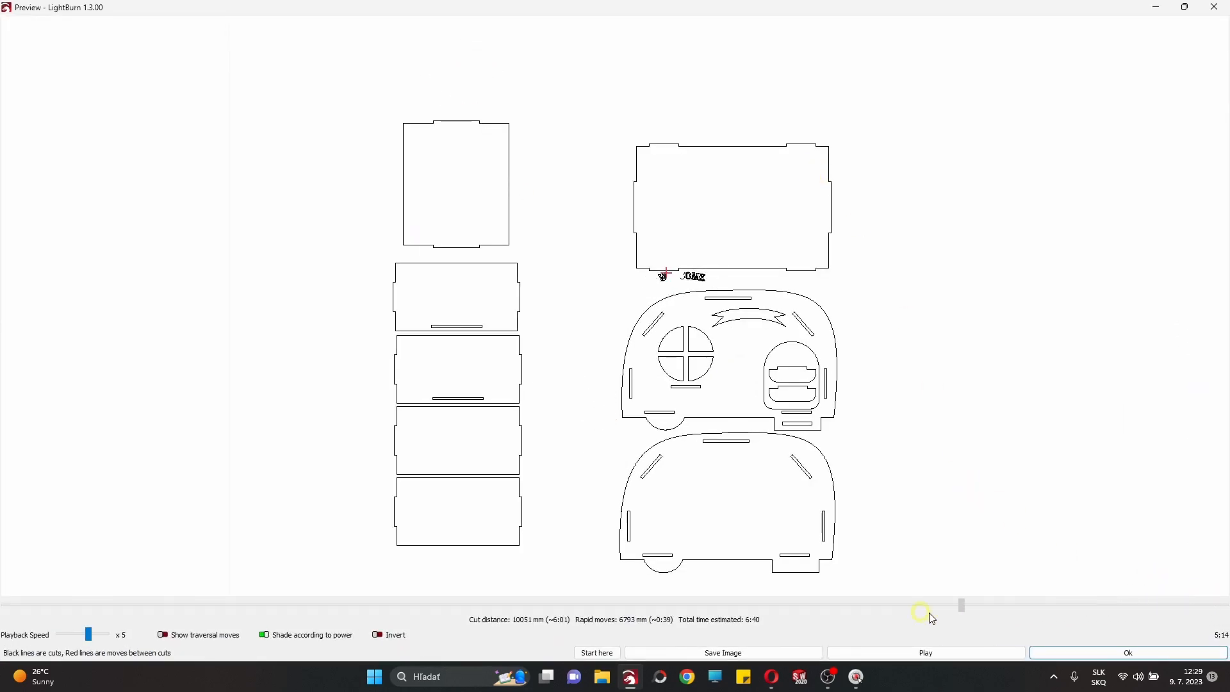
left_click_drag(933, 619, 504, 566)
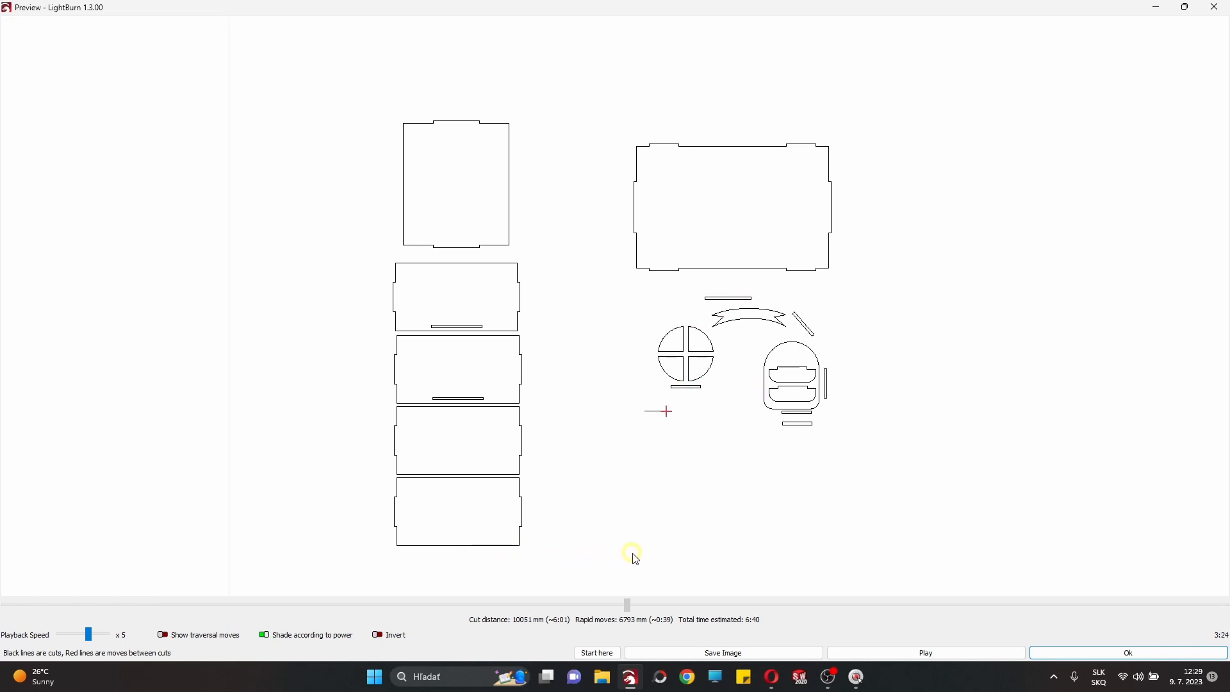
left_click_drag(784, 557, 877, 559)
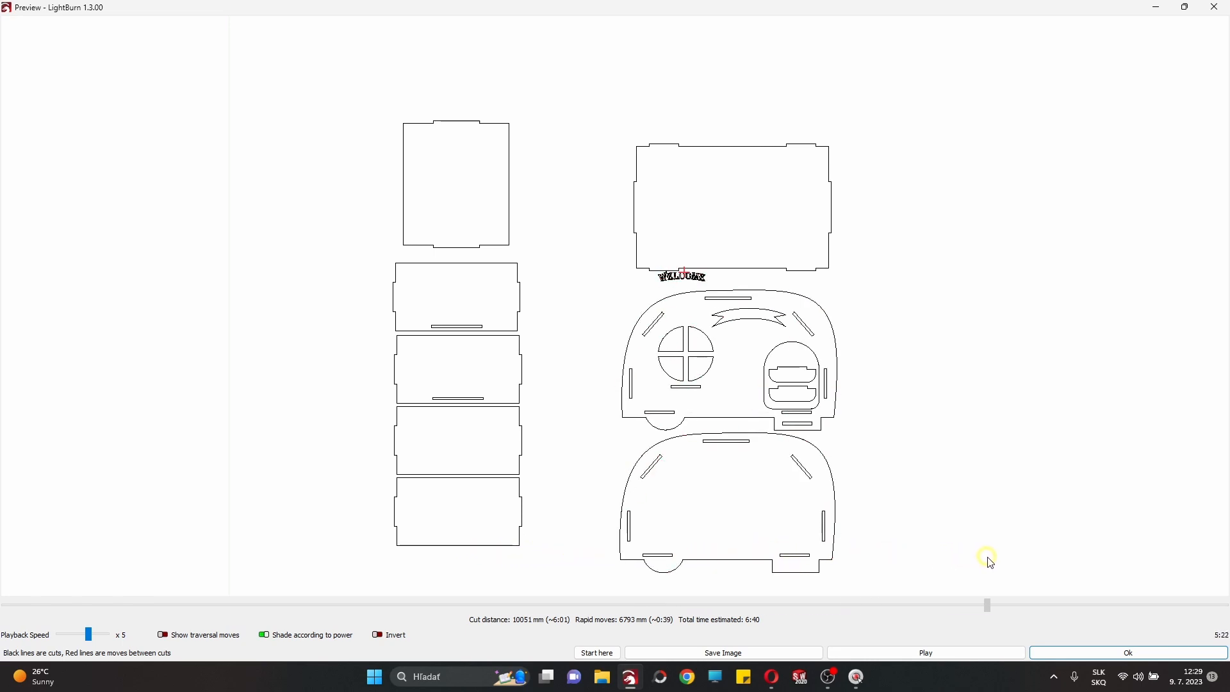
key("Escape")
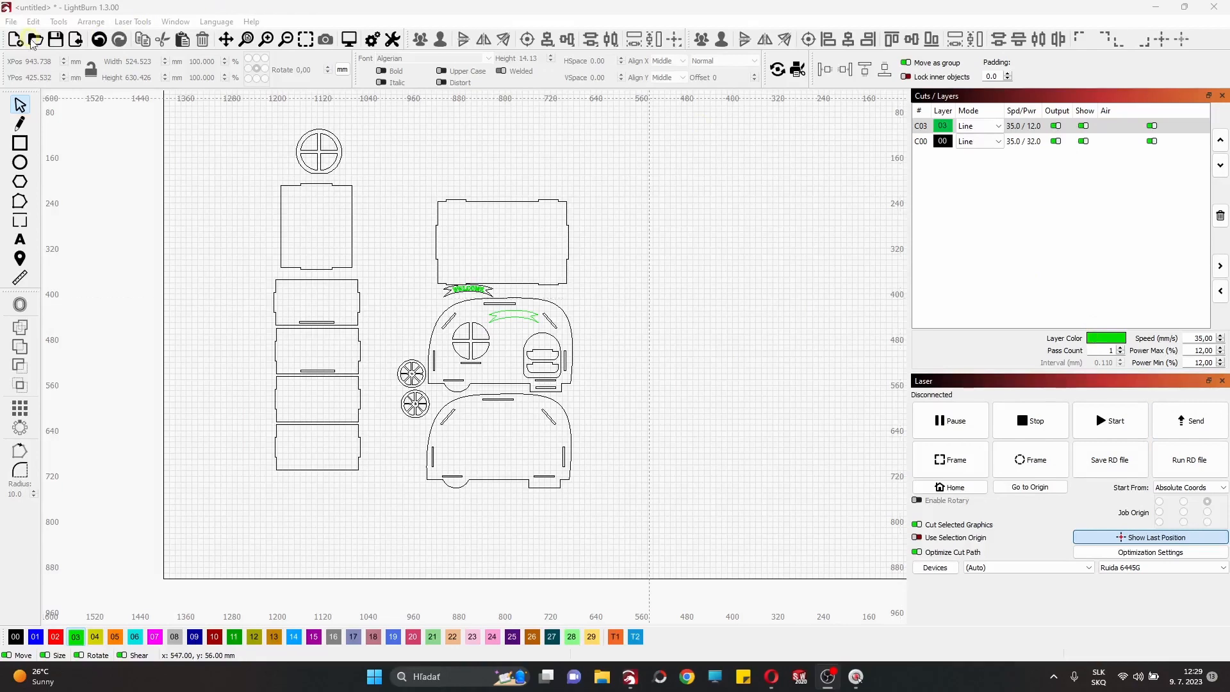
Save the project as Complet in the lightburn folder, replacing the existing file.
left_click(11, 21)
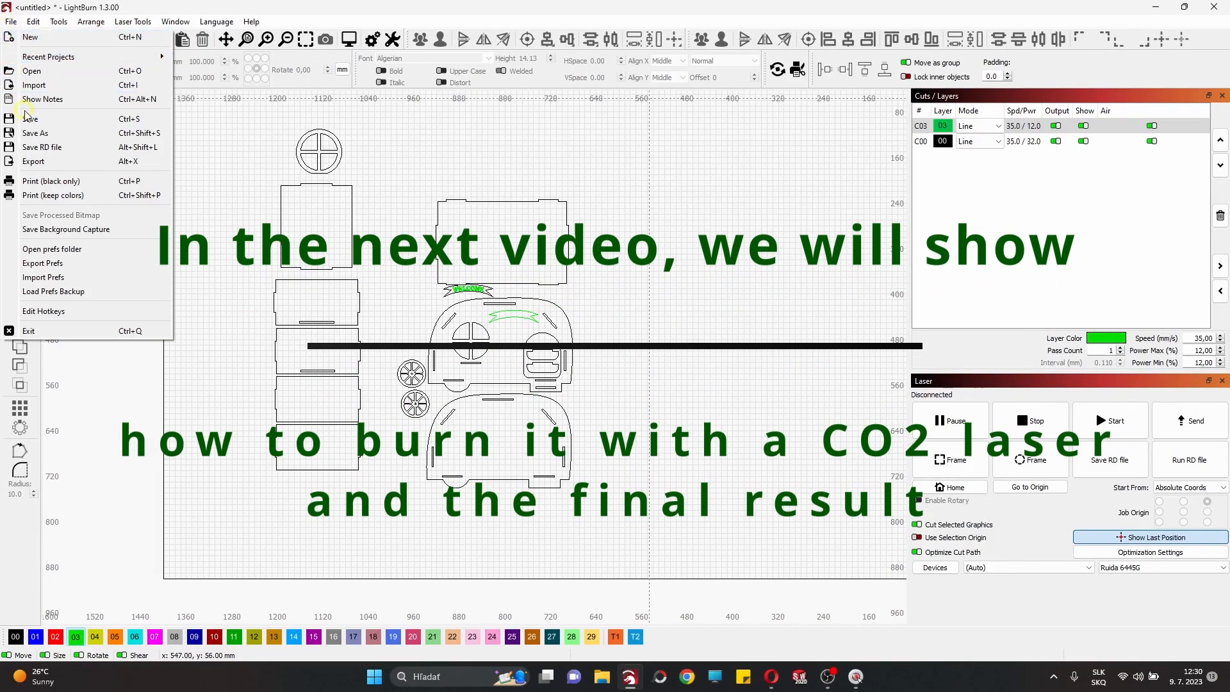
left_click(27, 118)
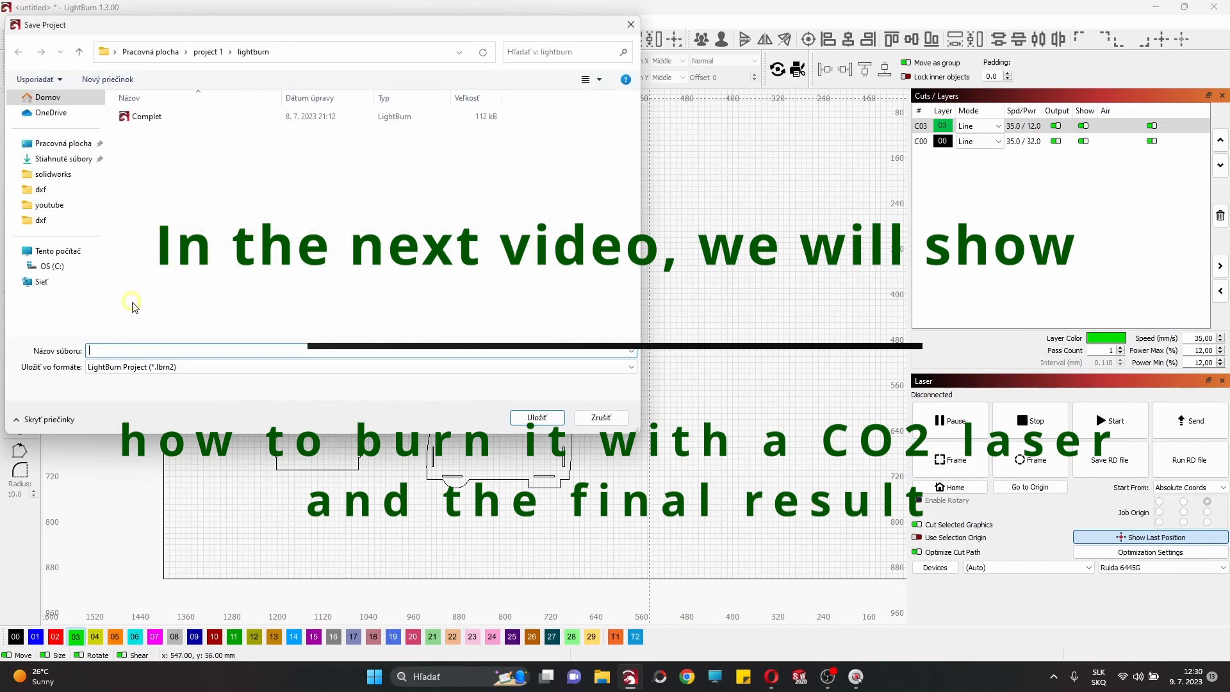
type("Complet")
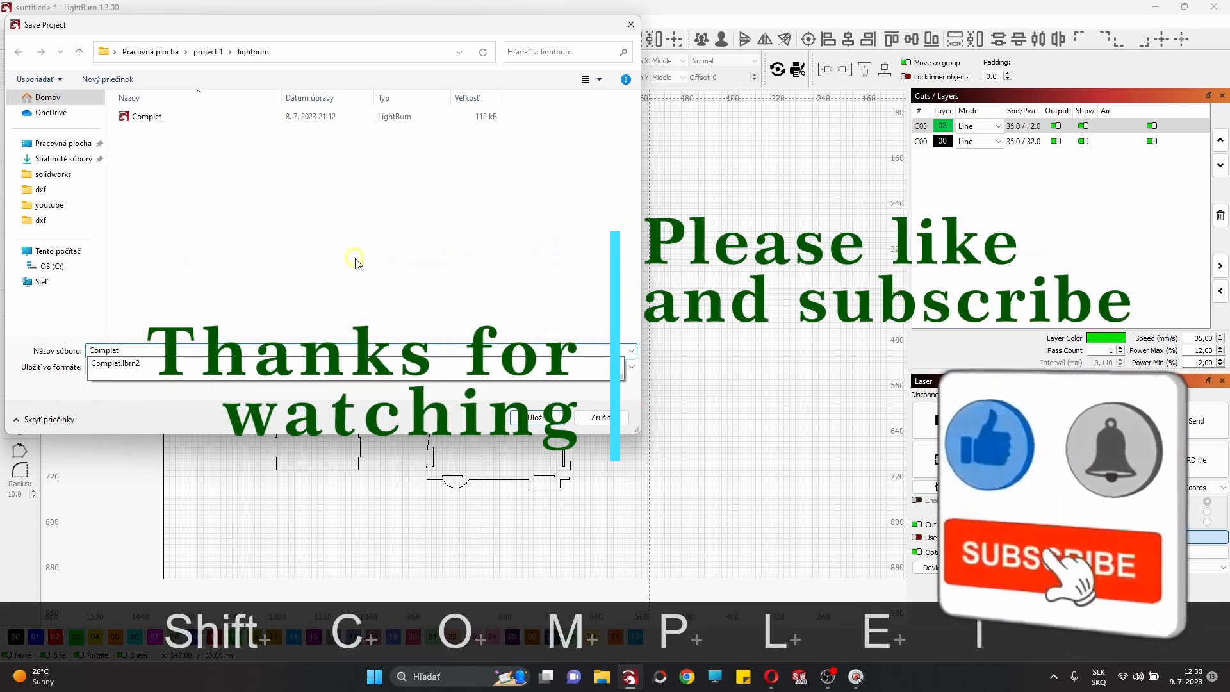
left_click(552, 418)
left_click(647, 337)
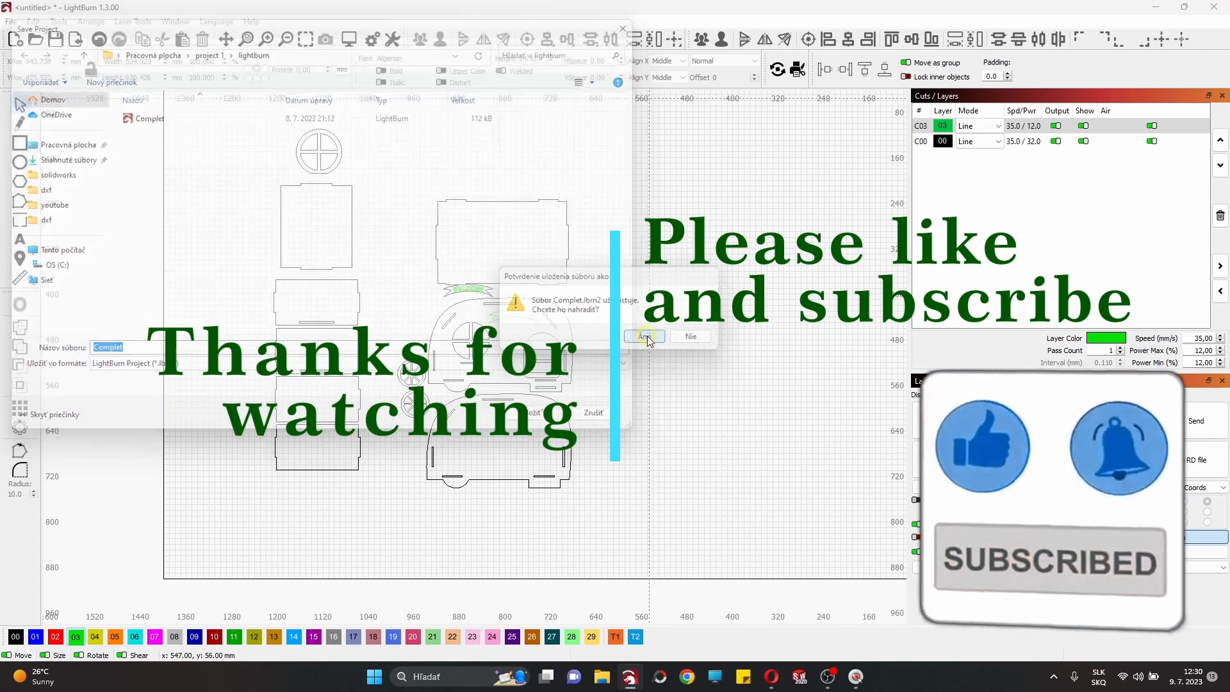